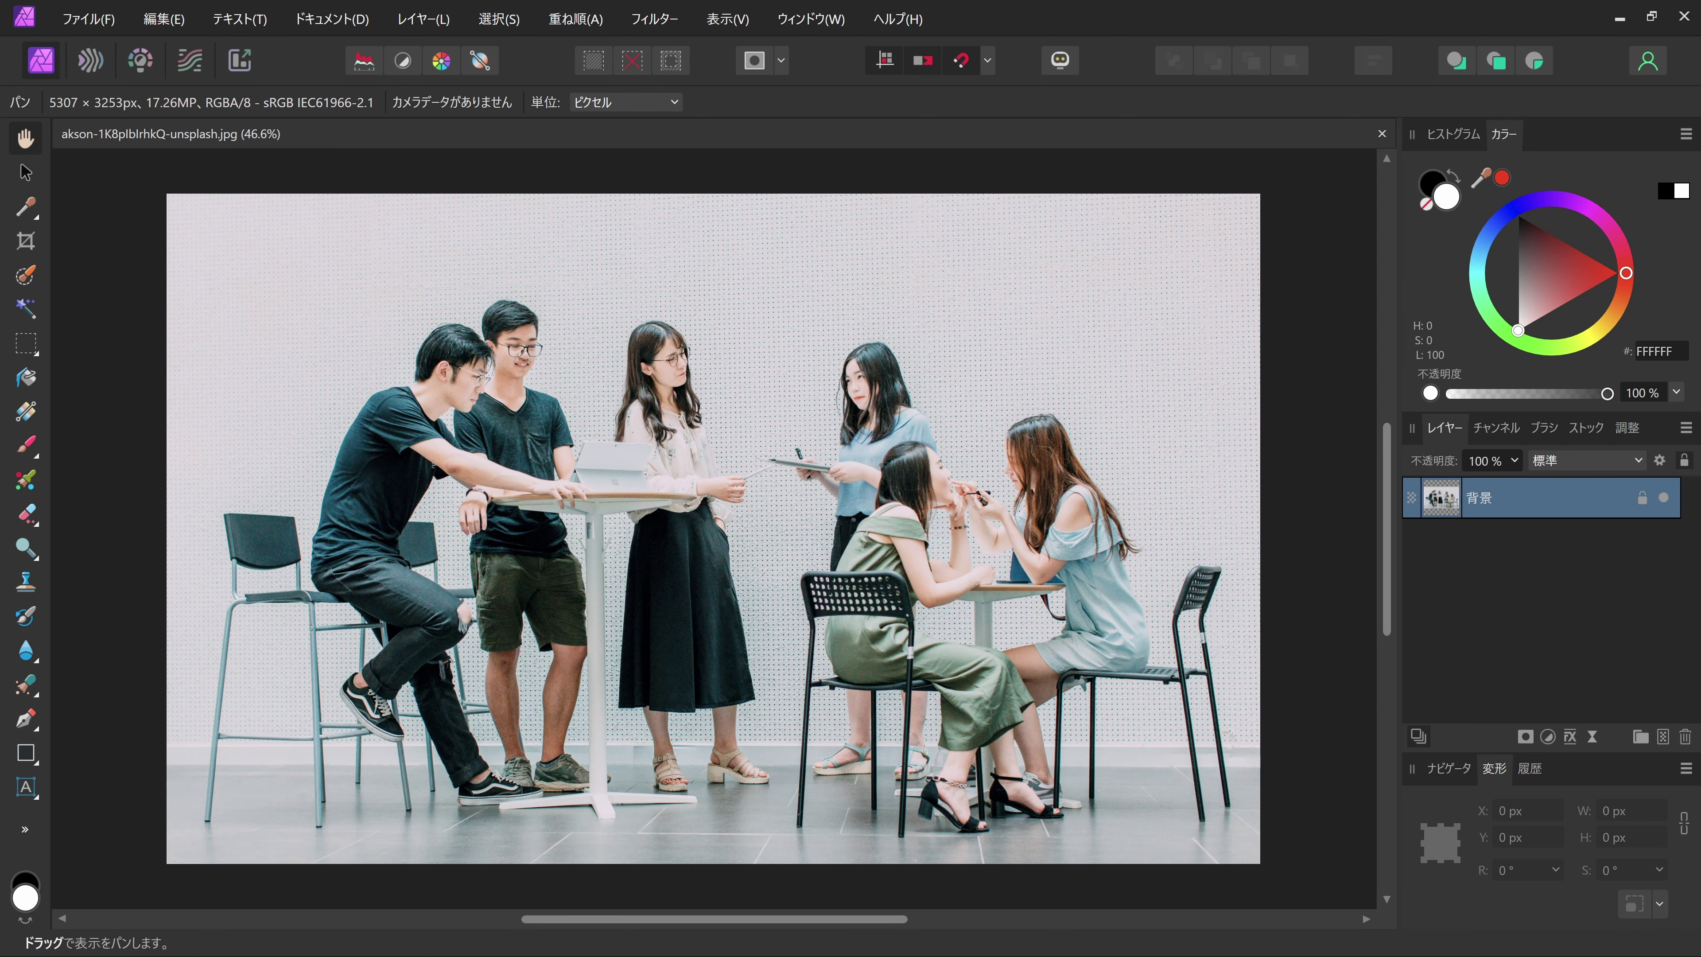
# Select the Pen tool to draw a vector curve on the group photo.
pyautogui.click(26, 720)
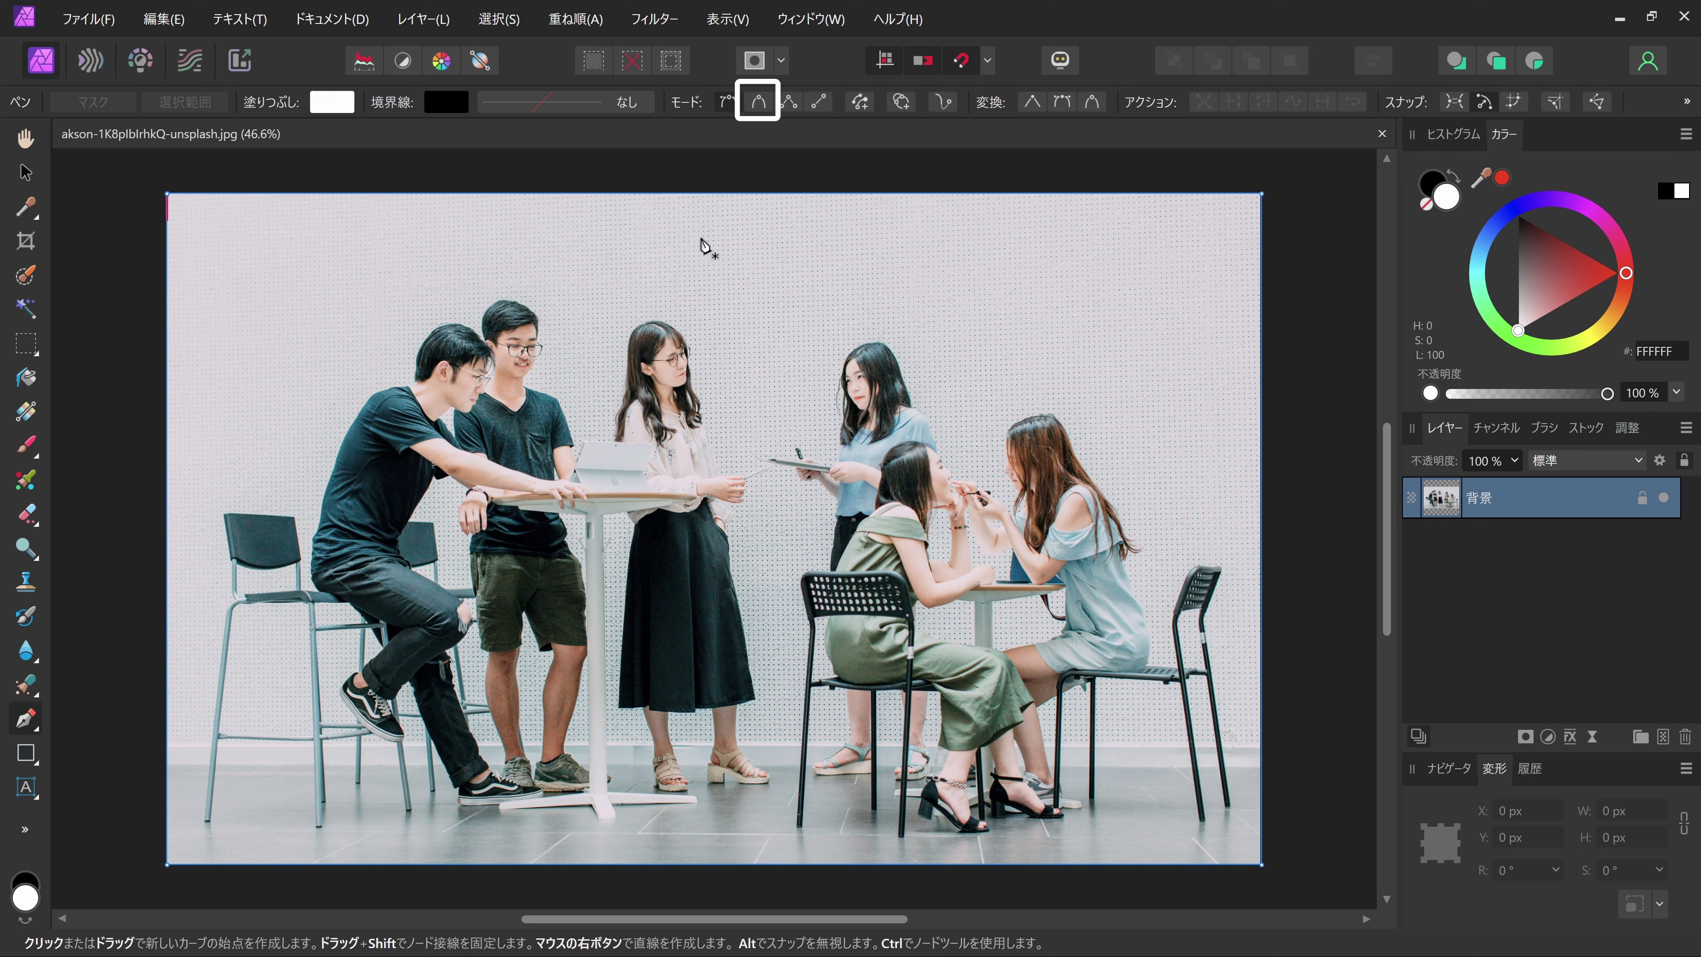
# Draw a three-point Smart-mode curve arching above the two men on the left.
pyautogui.click(759, 102)
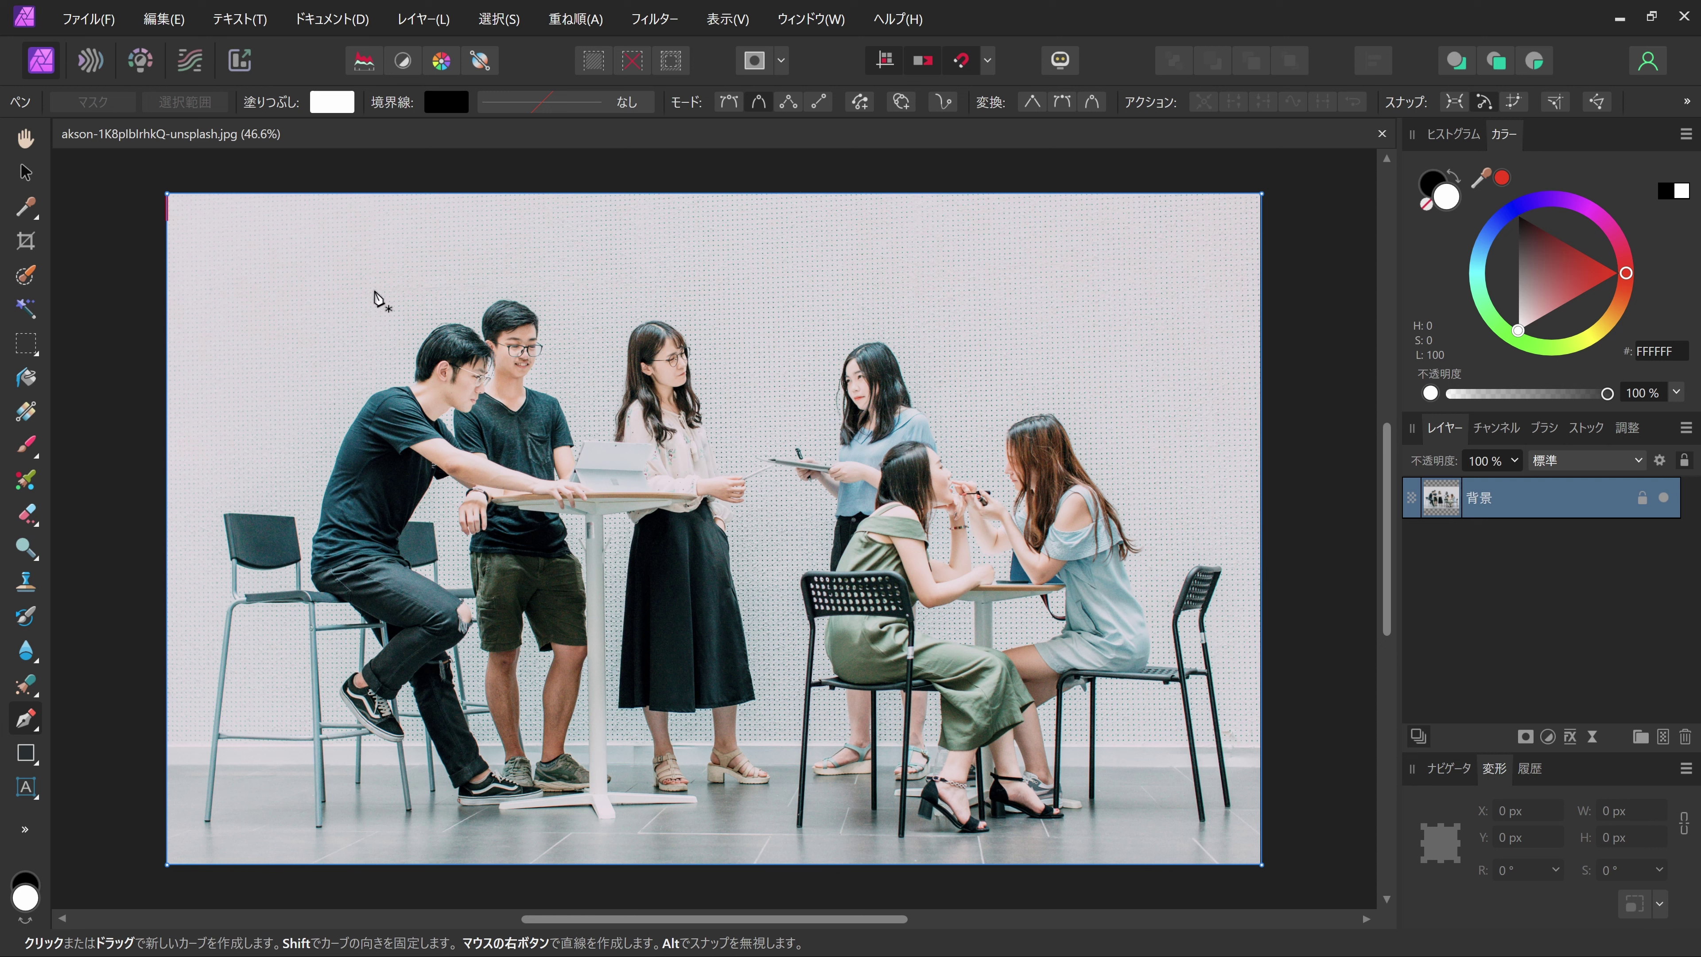
pyautogui.click(328, 316)
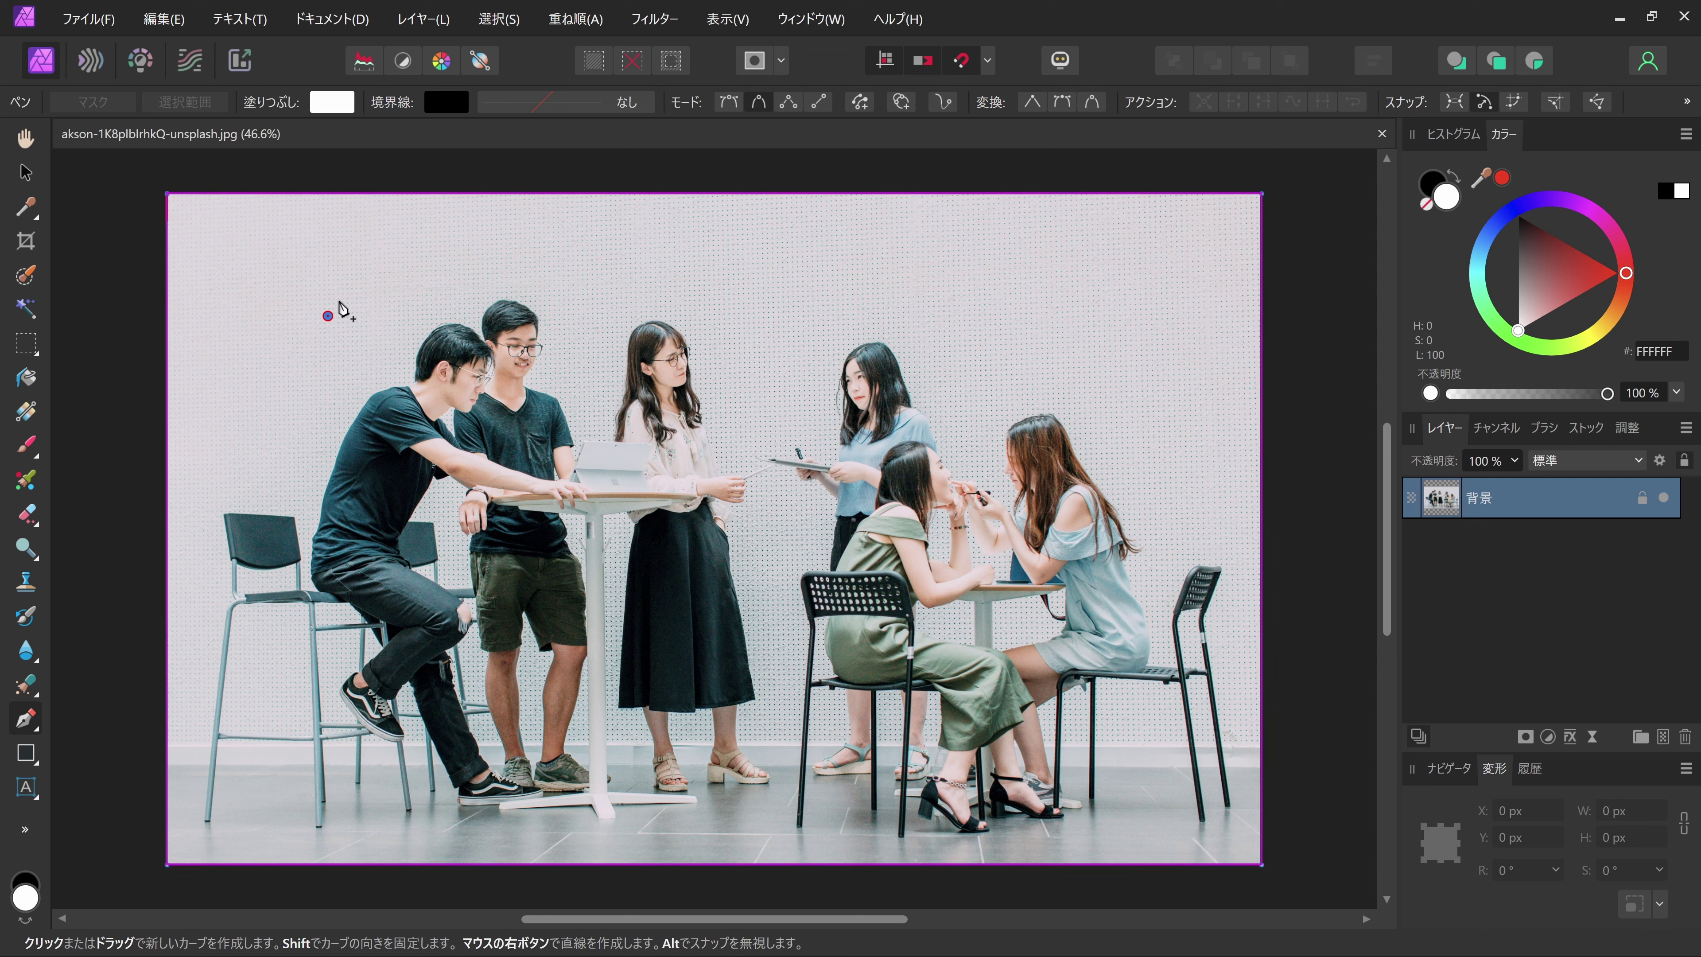
pyautogui.click(411, 214)
pyautogui.click(453, 314)
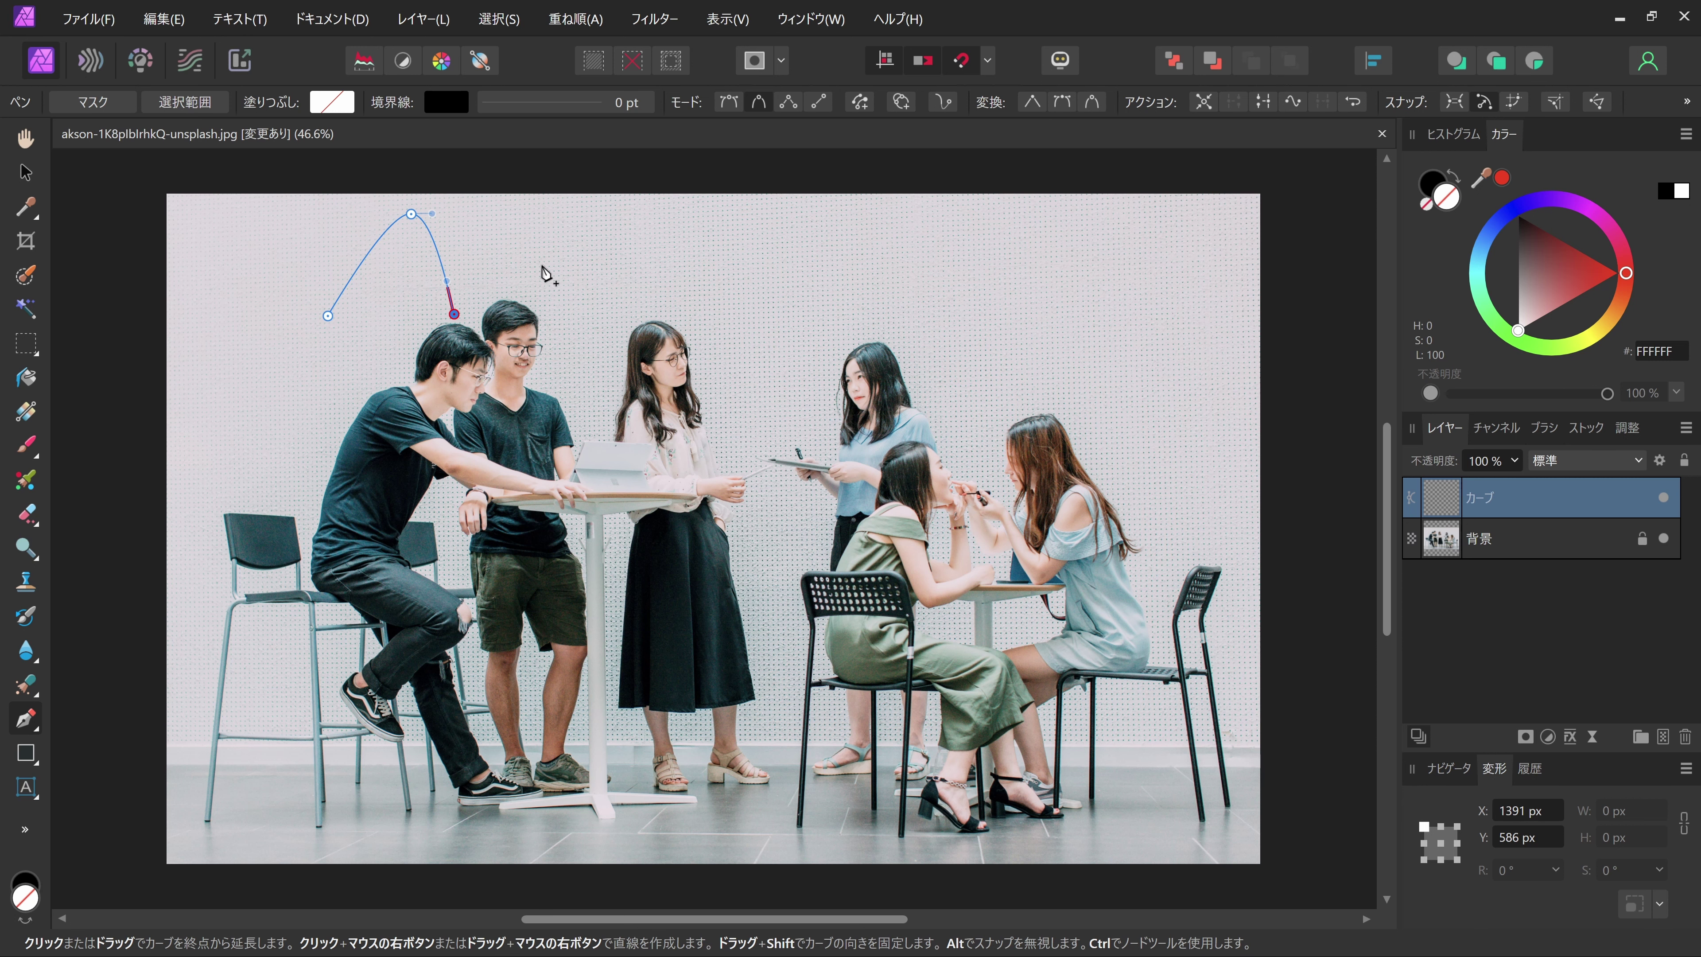
pyautogui.moveTo(549, 273); pyautogui.dragTo(1018, 271)
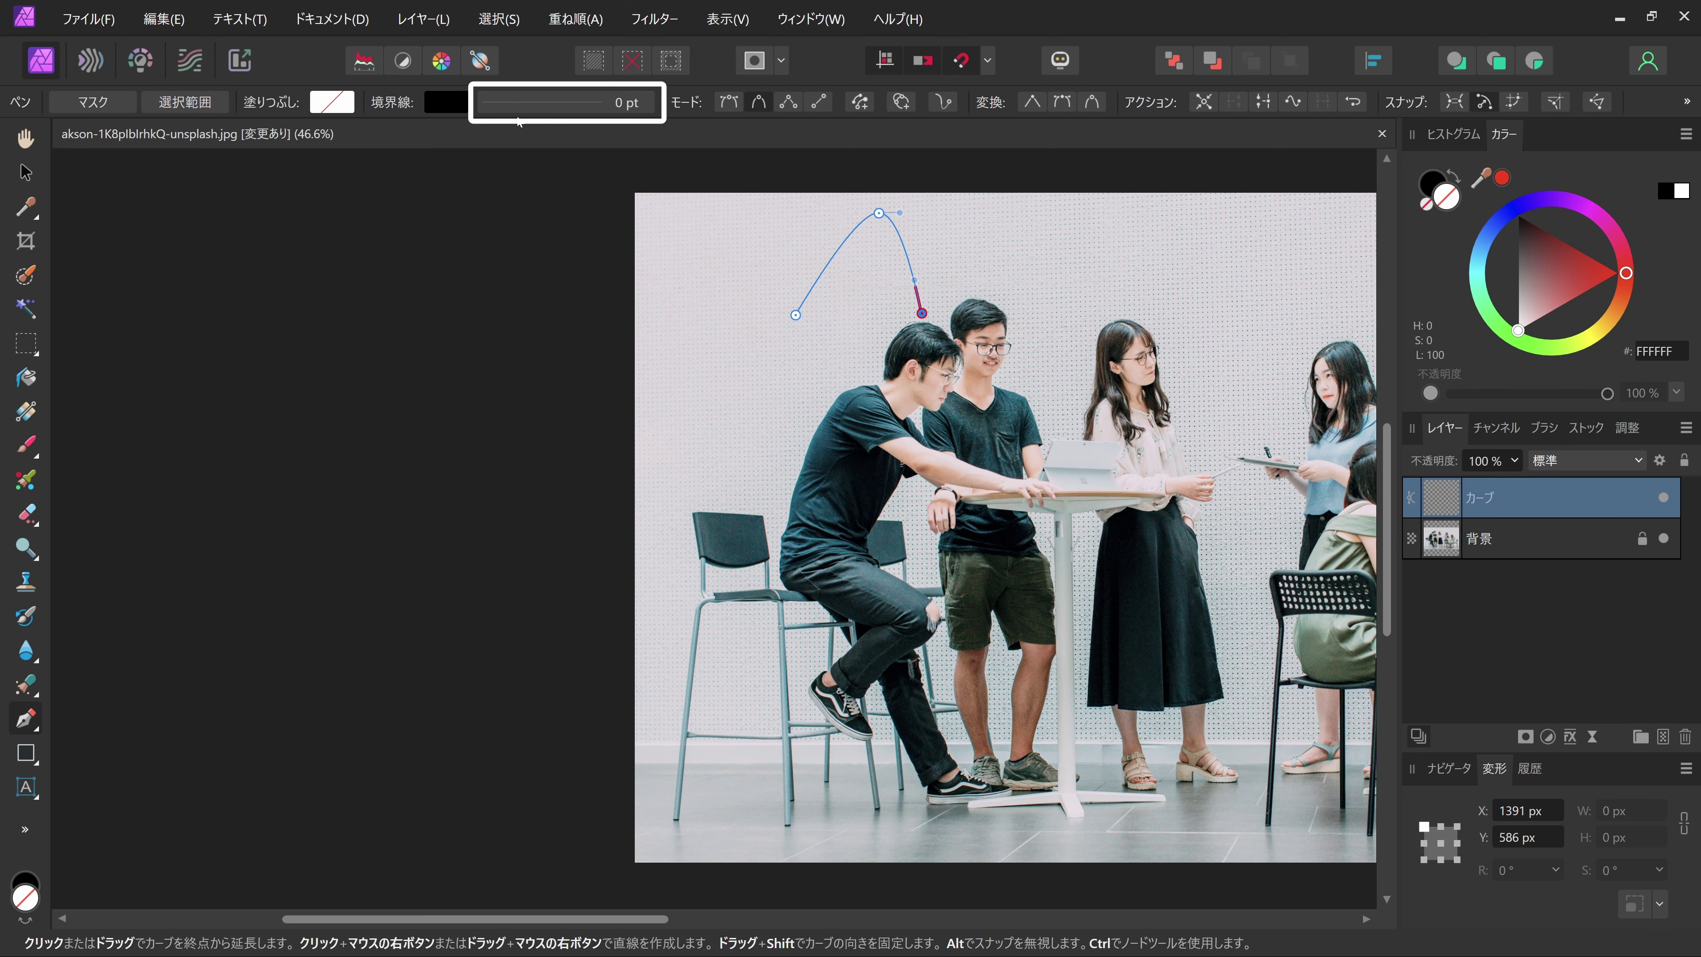
# Give the curve a 70.2 pt stroke ending in a curved arrowhead.
pyautogui.click(520, 103)
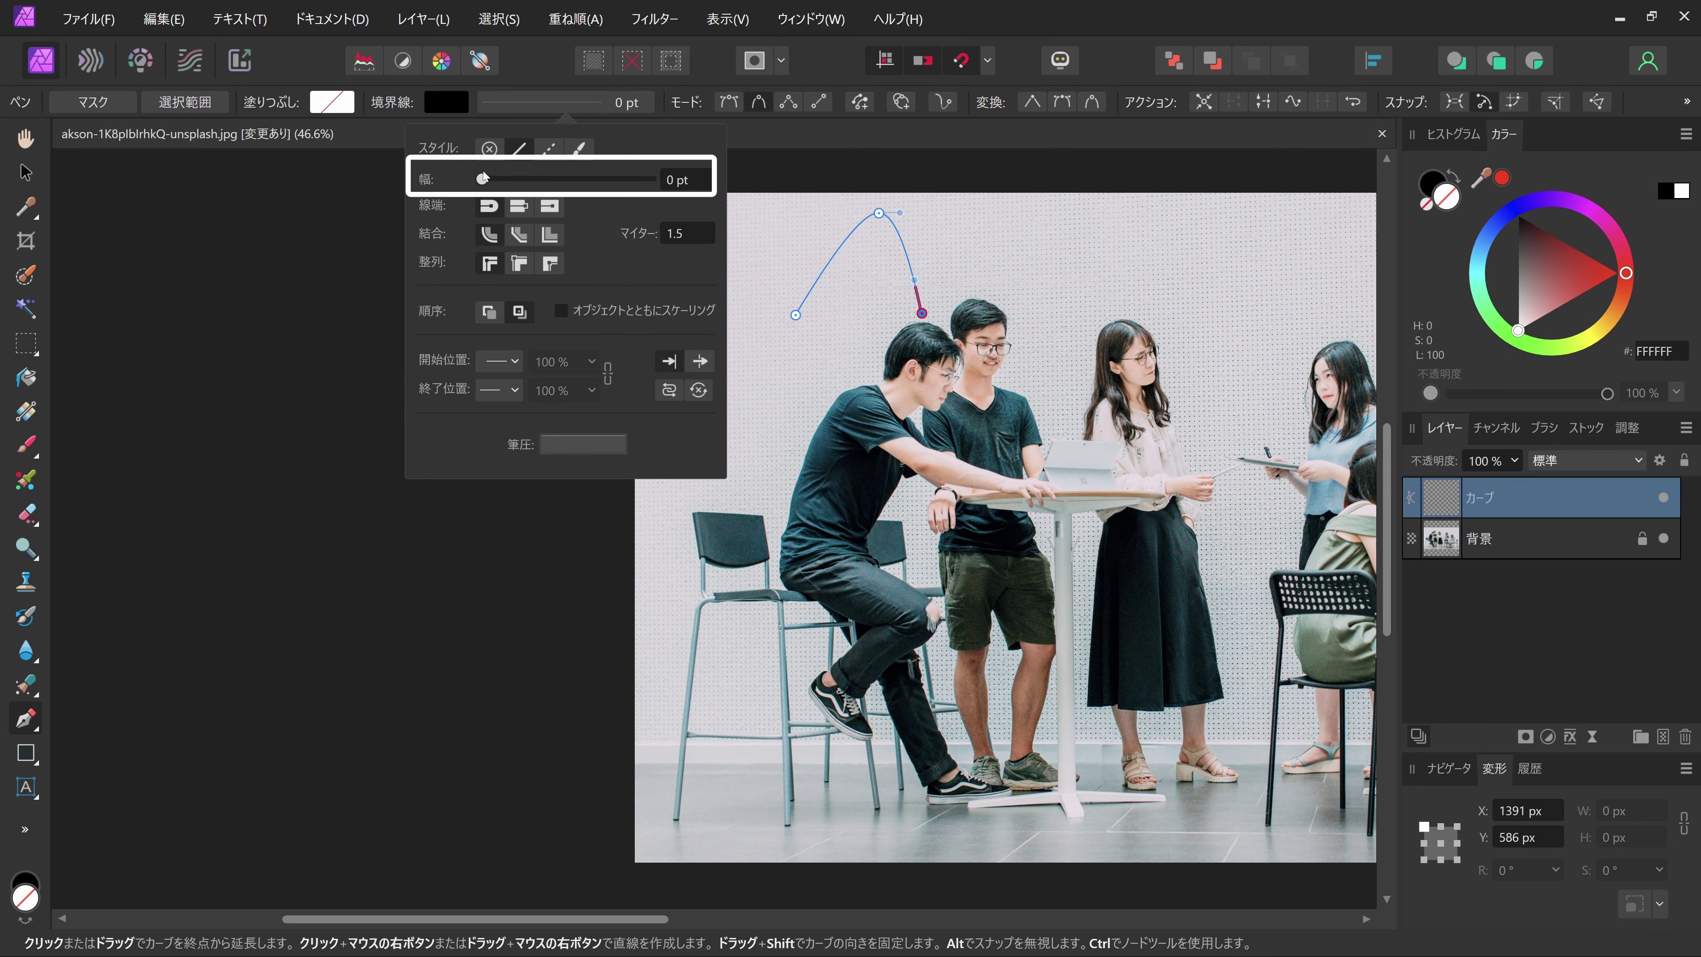
pyautogui.moveTo(483, 177); pyautogui.dragTo(641, 180)
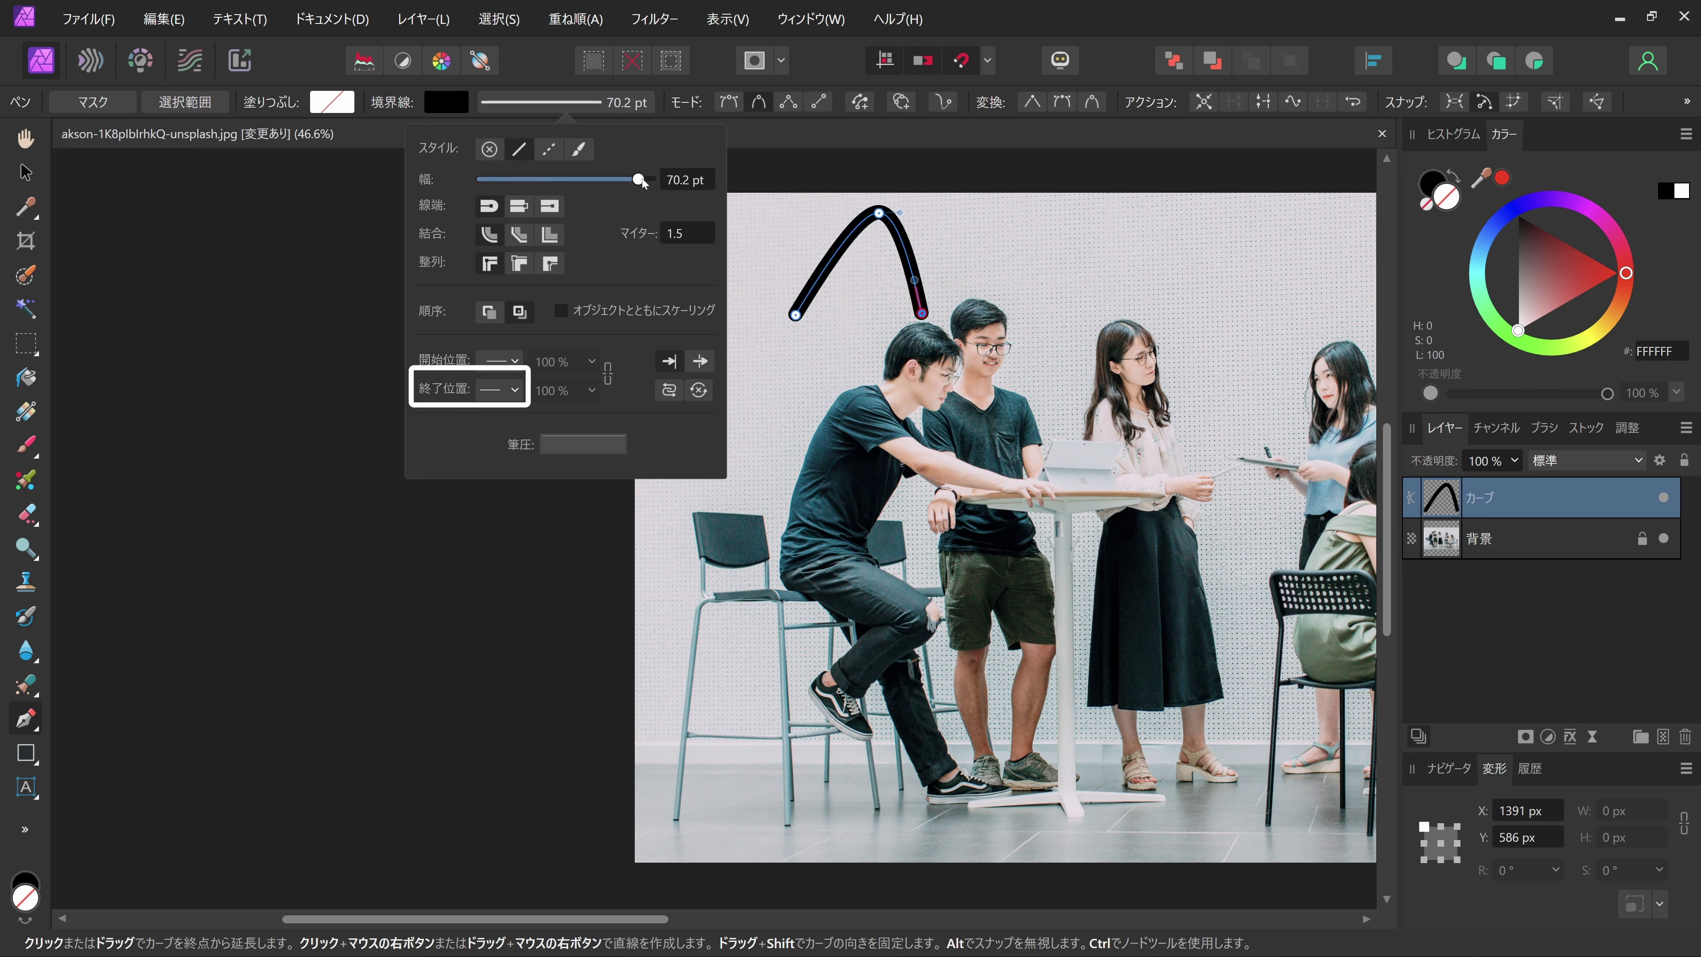
pyautogui.click(515, 390)
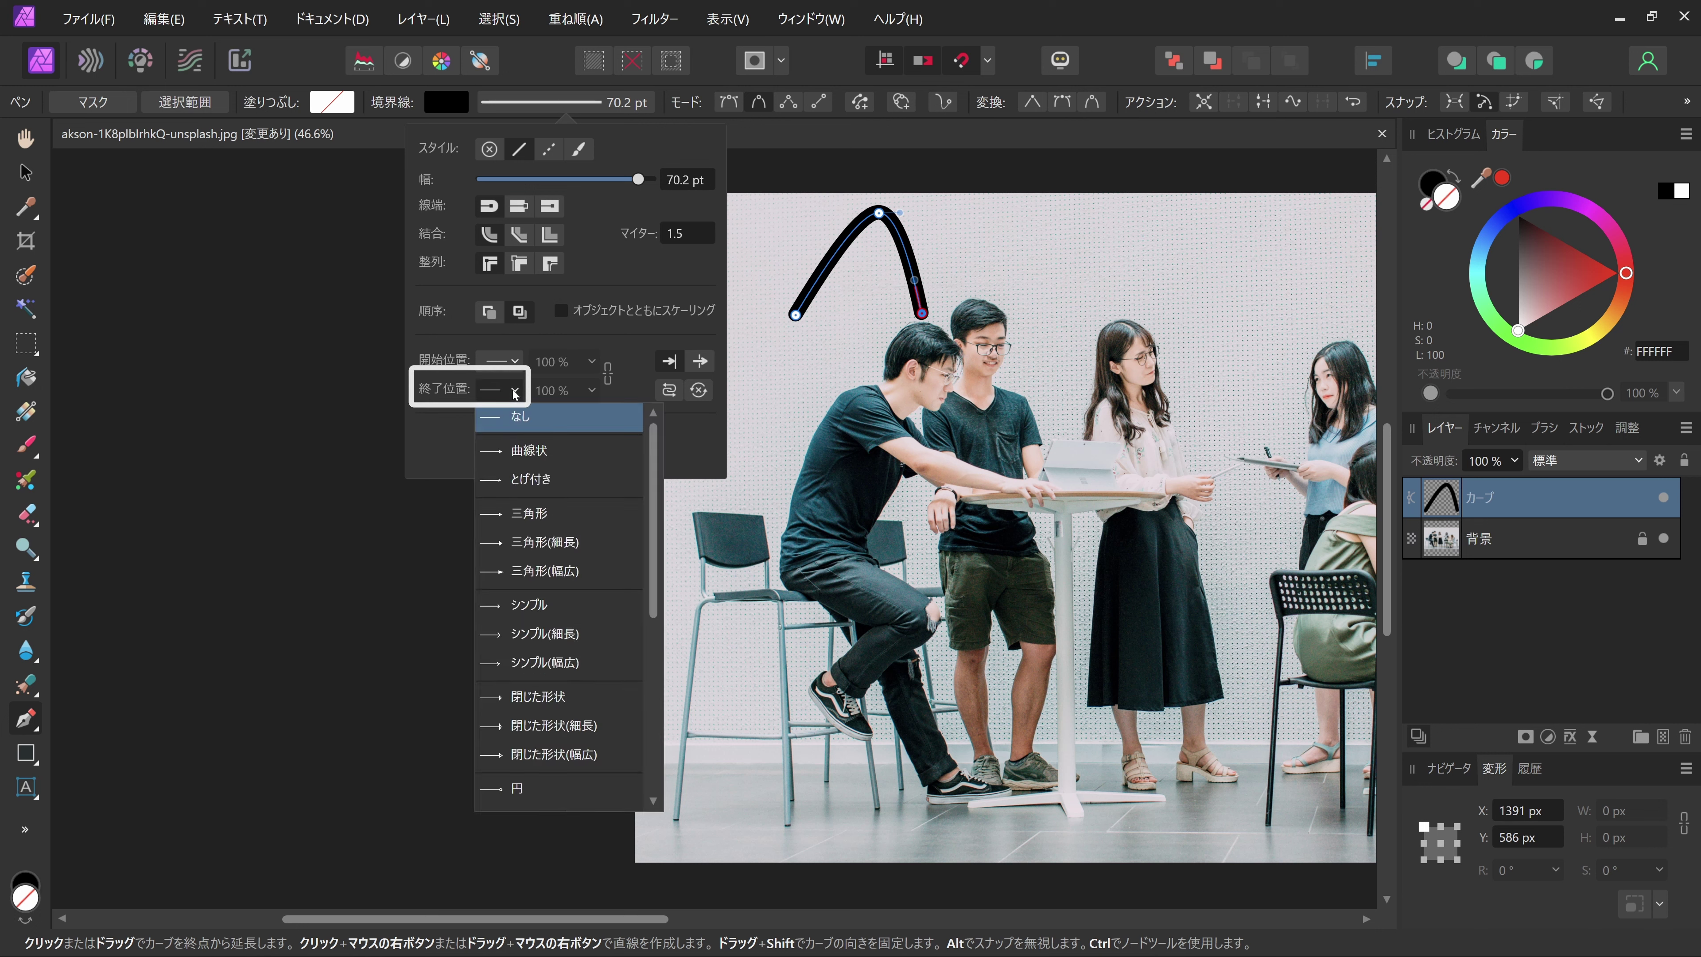
pyautogui.click(508, 461)
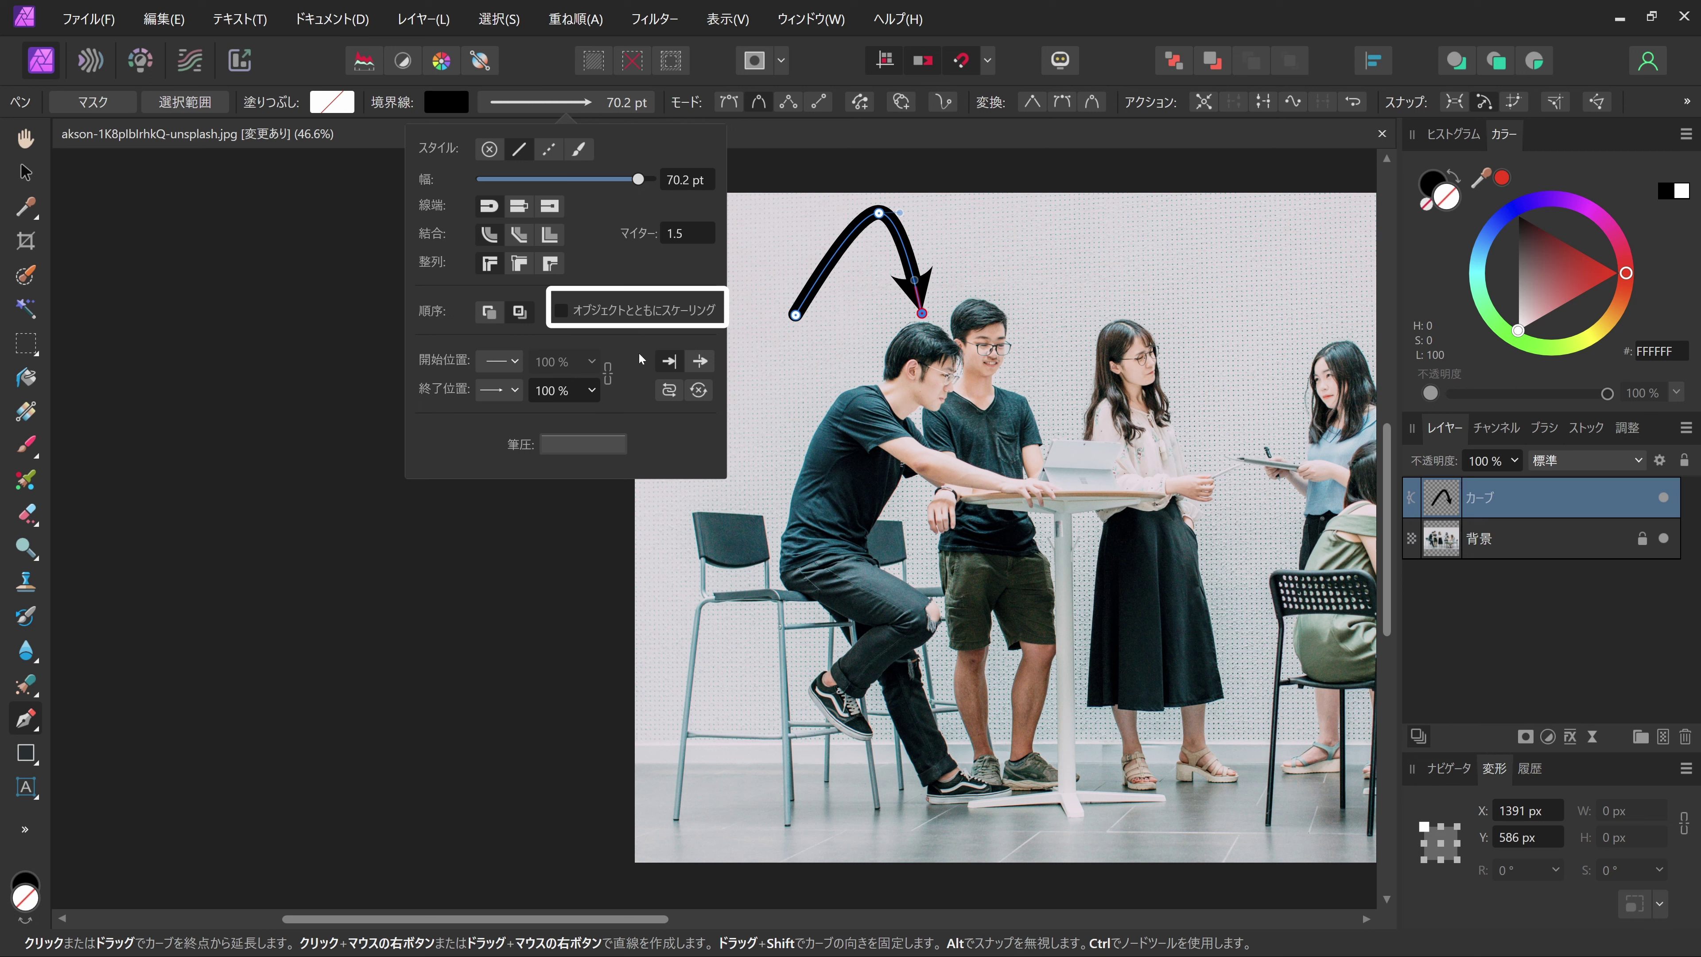
# Make the stroke scale with the object and taper from zero using a bowed pressure curve.
pyautogui.click(561, 311)
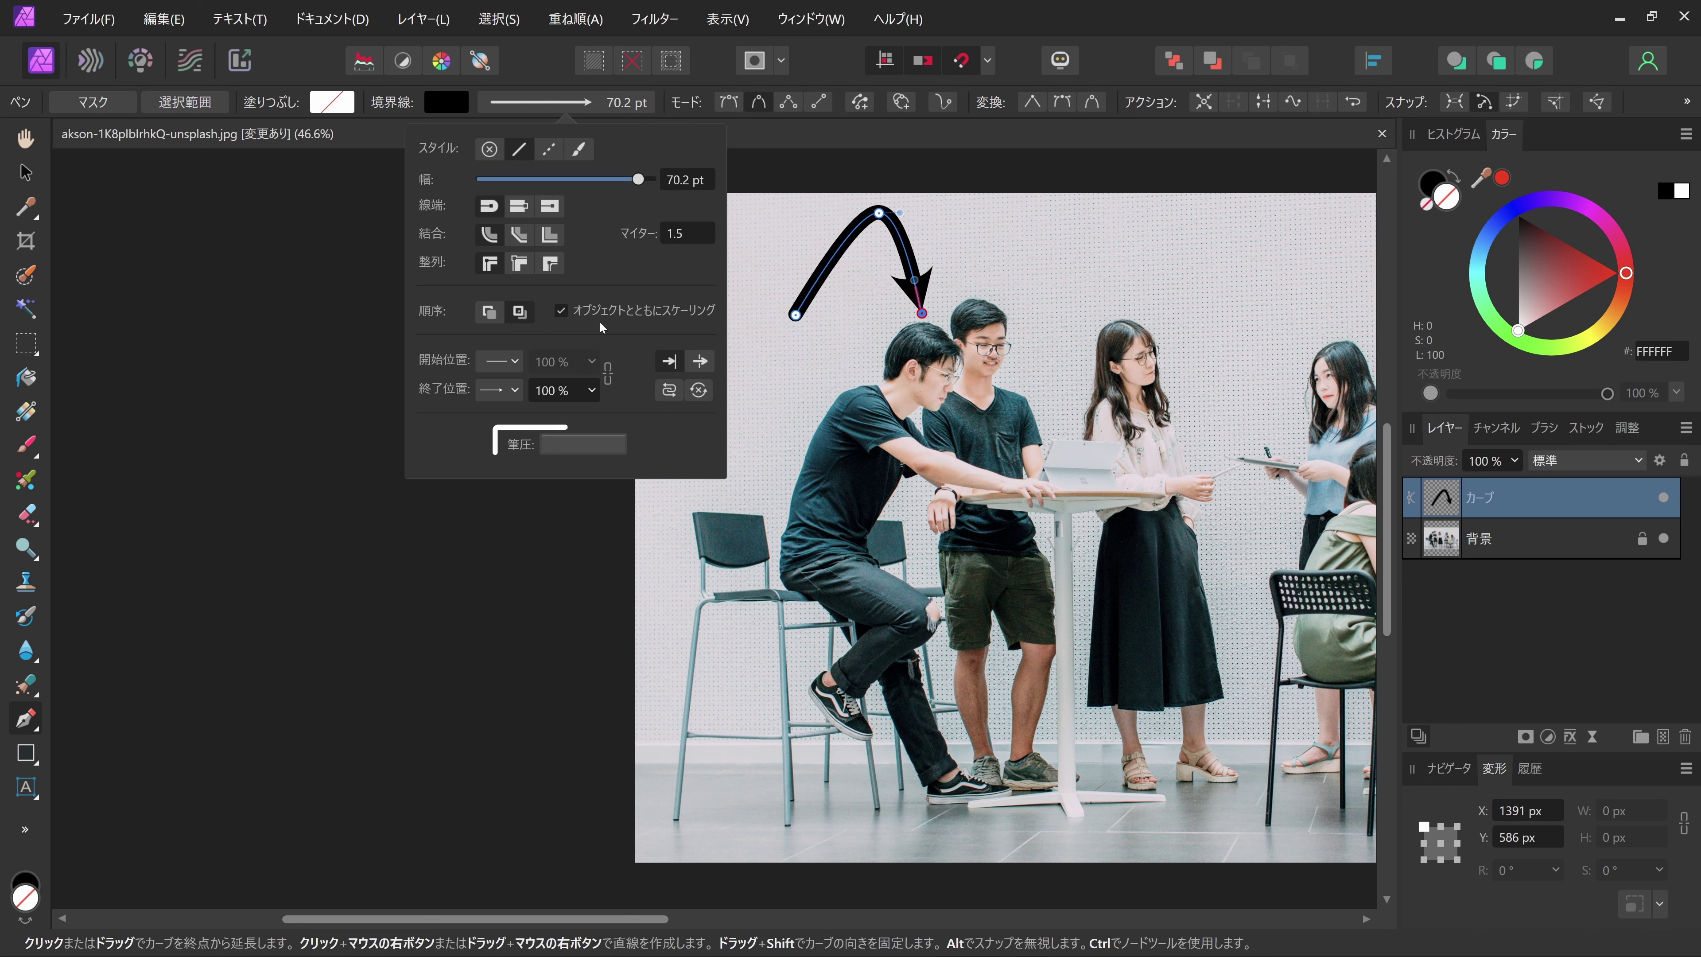
pyautogui.click(575, 447)
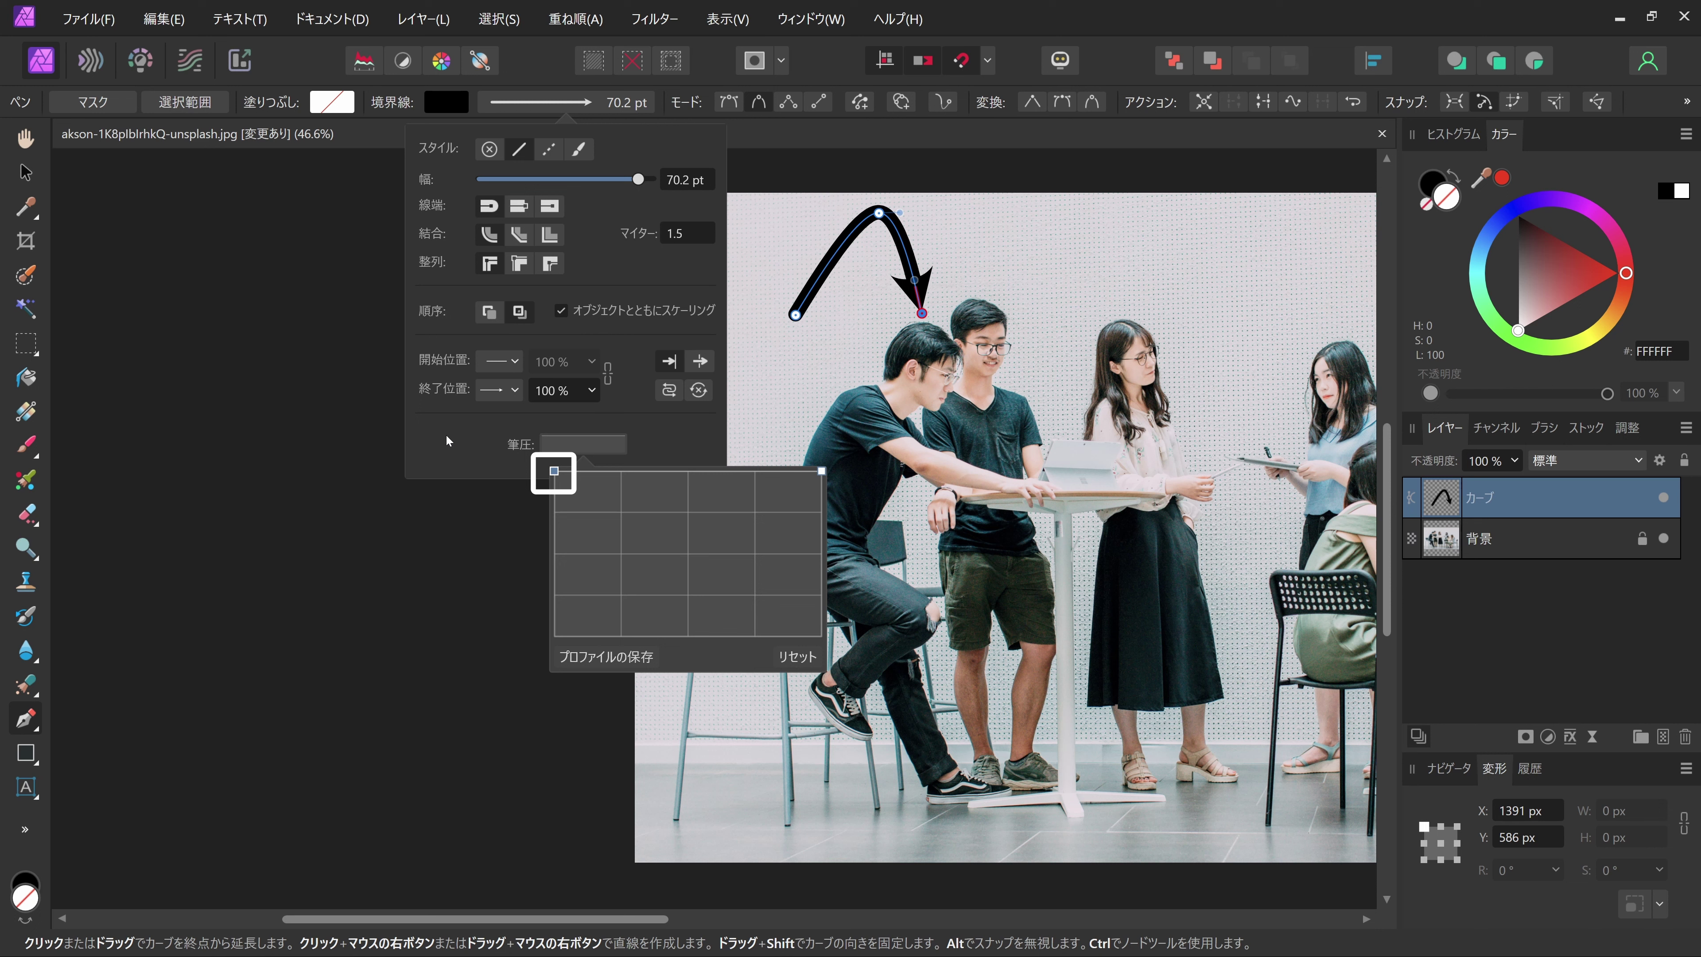
pyautogui.moveTo(554, 471); pyautogui.dragTo(529, 651)
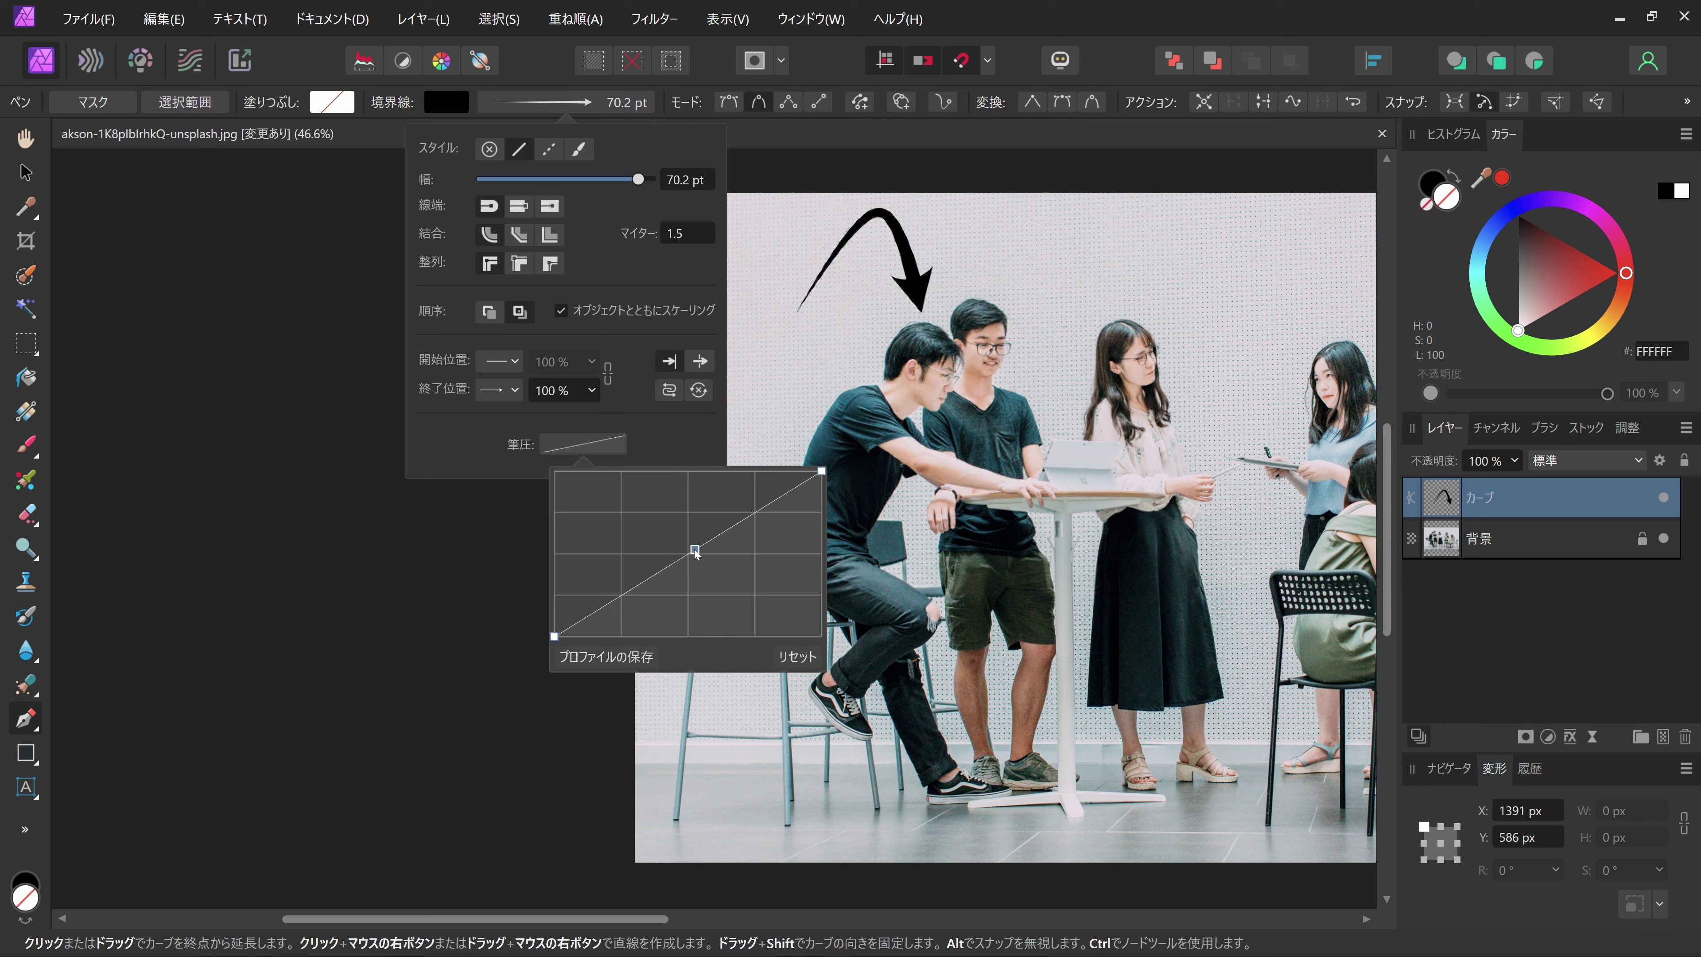
pyautogui.moveTo(695, 549)
pyautogui.mouseDown()
pyautogui.moveTo(643, 514)
pyautogui.moveTo(667, 504)
pyautogui.mouseUp()
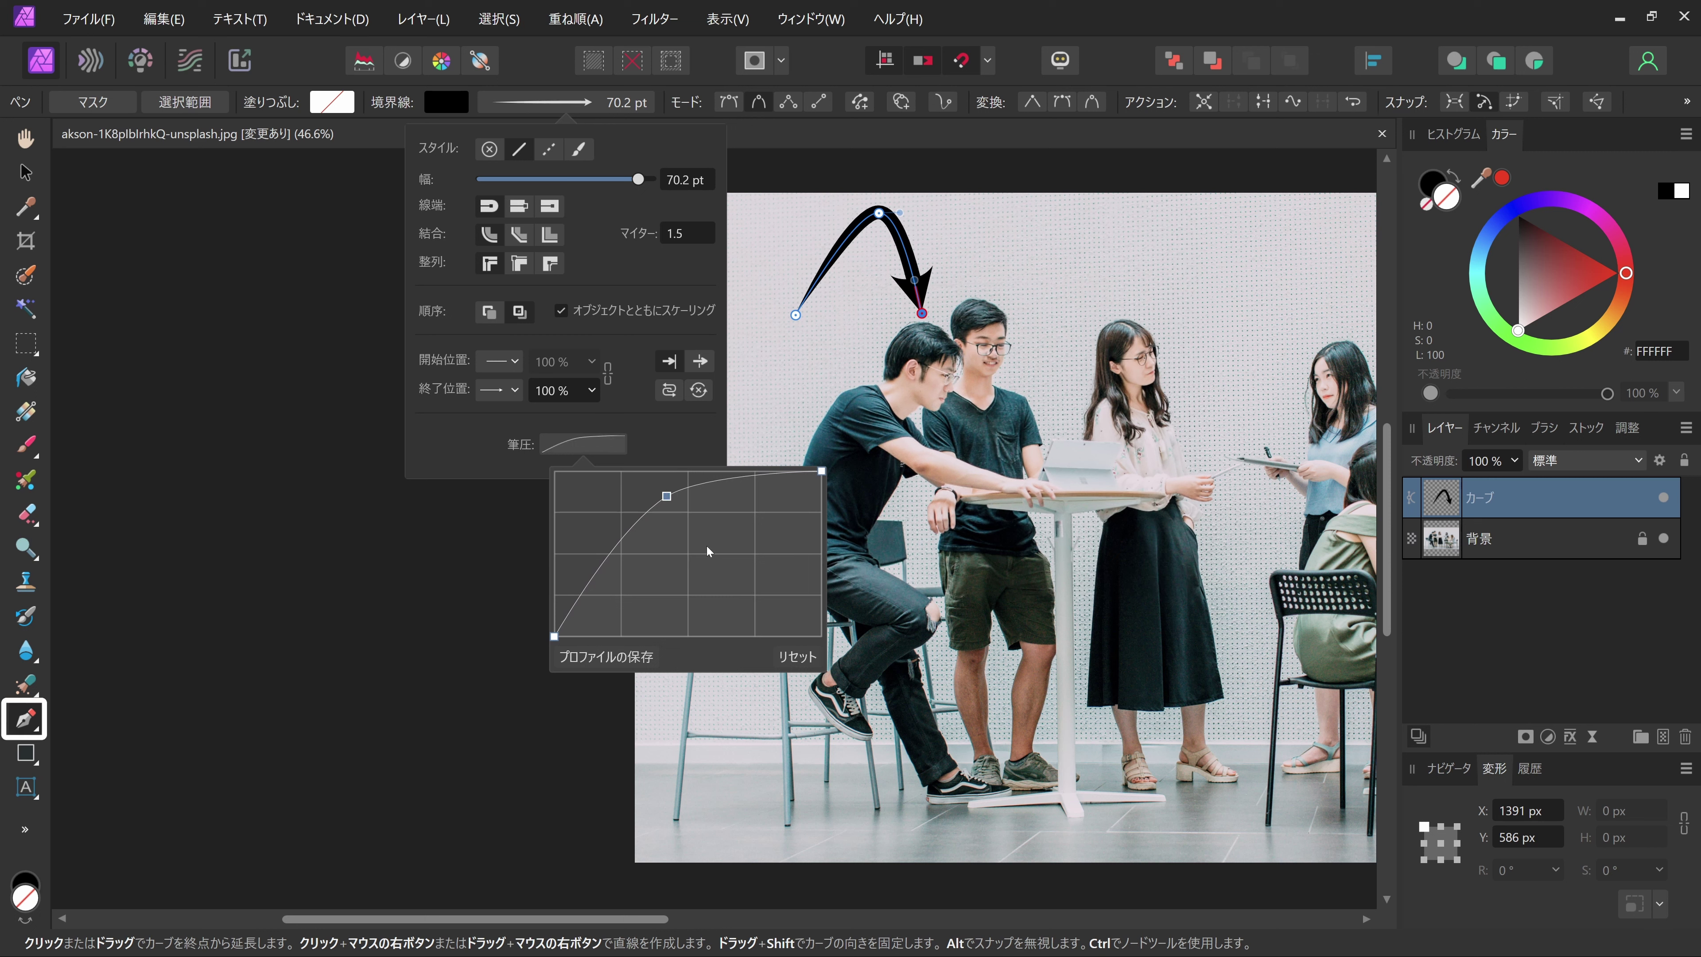
pyautogui.click(28, 725)
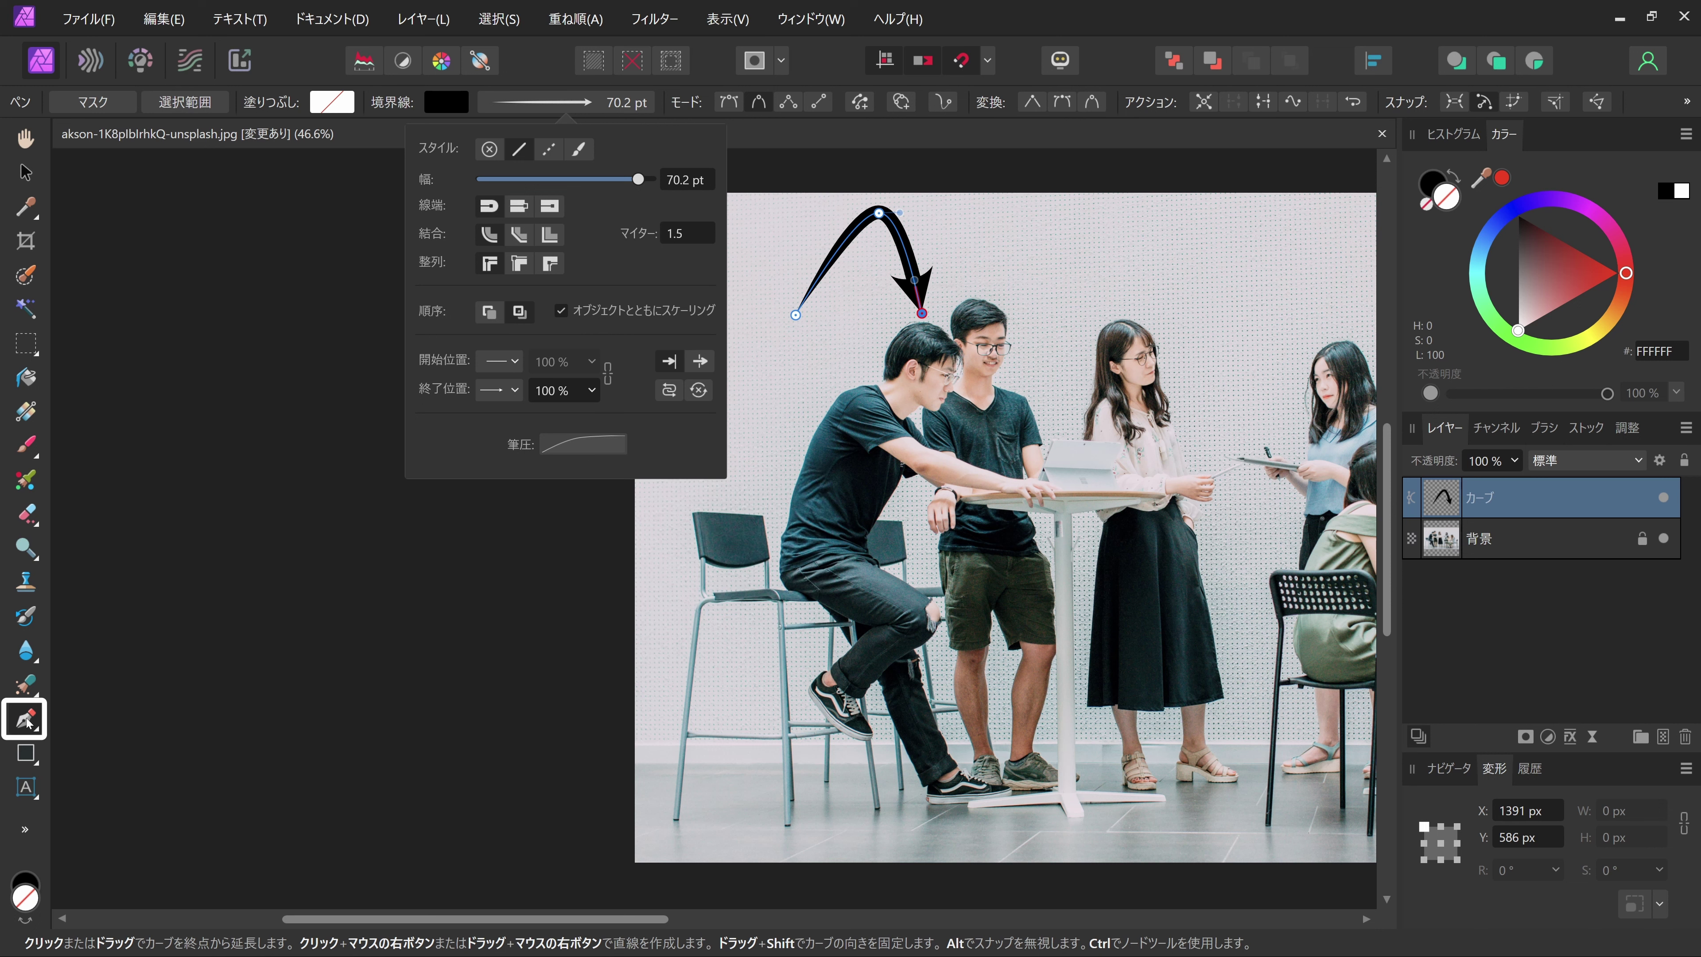
pyautogui.click(28, 724)
pyautogui.click(27, 724)
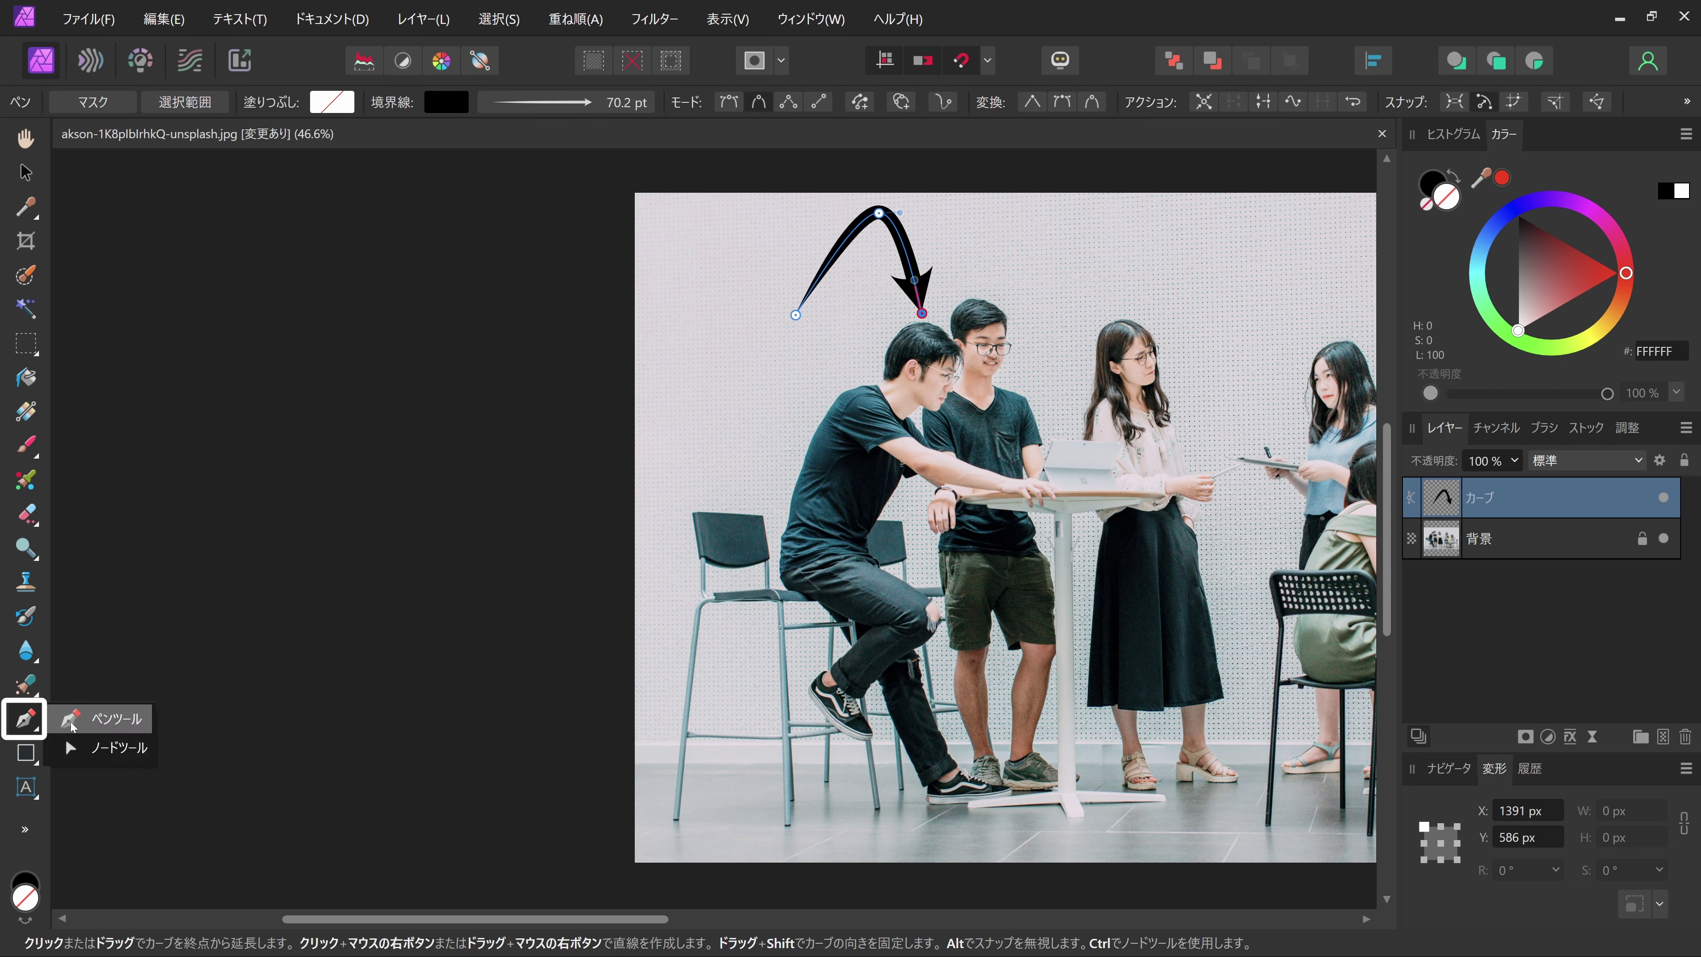
# Reshape the arrow's nodes into a rounded hook pointing straight down at the man's head.
pyautogui.click(107, 747)
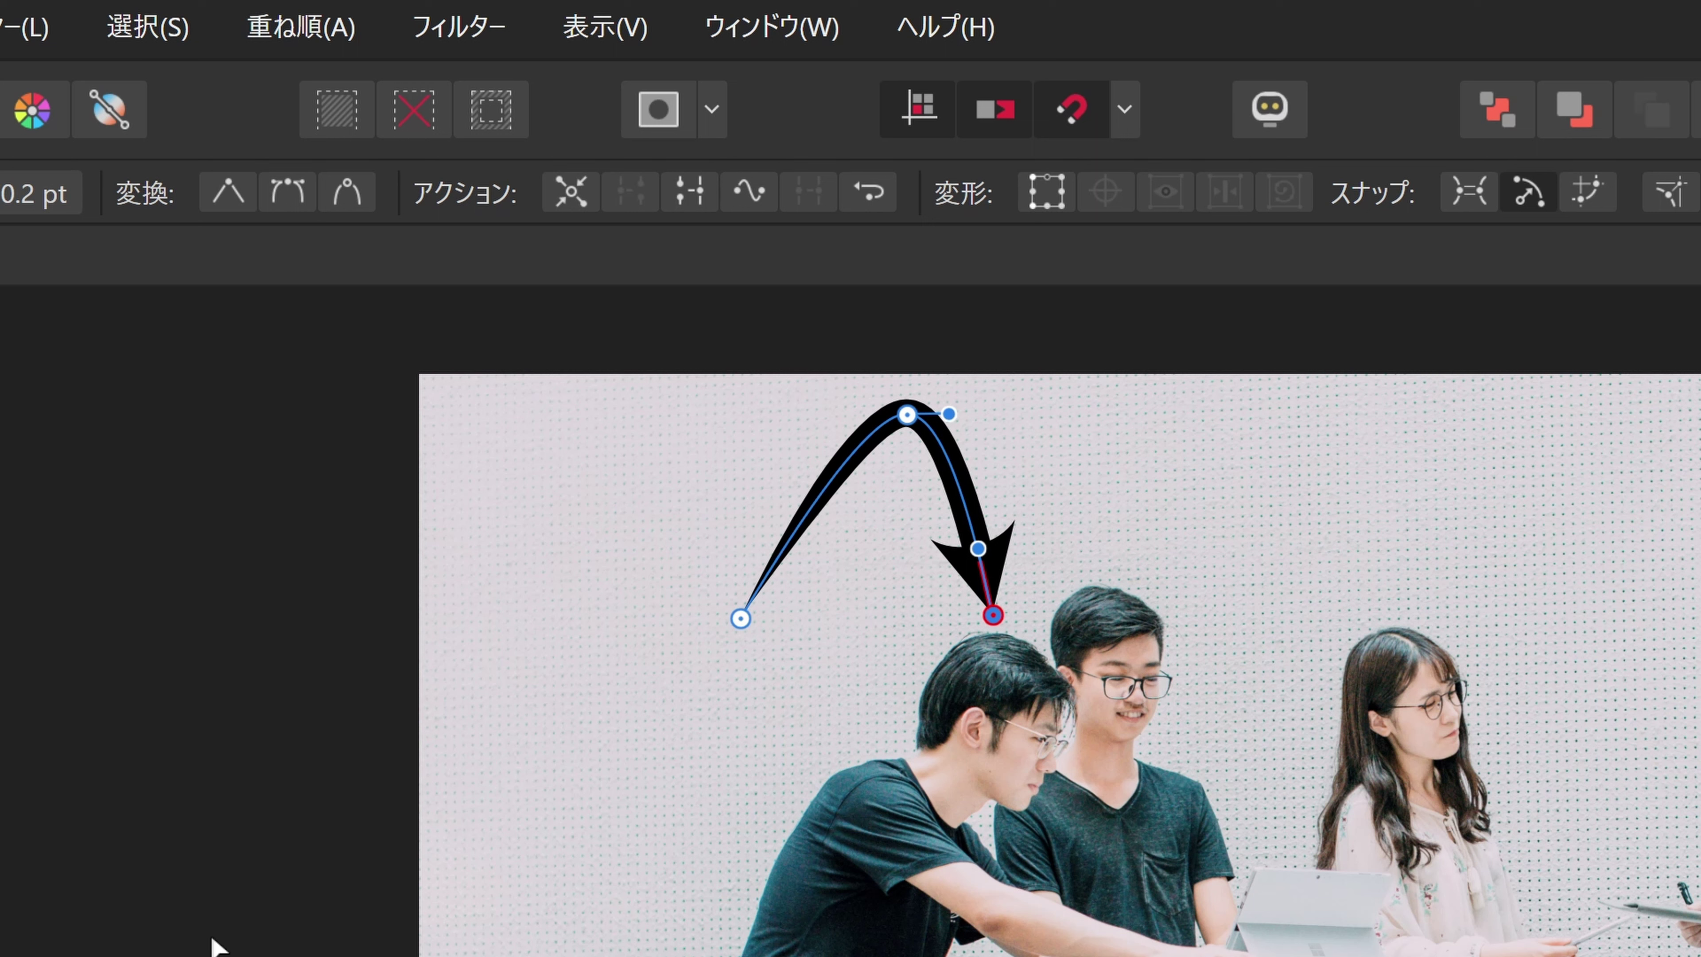
pyautogui.click(908, 416)
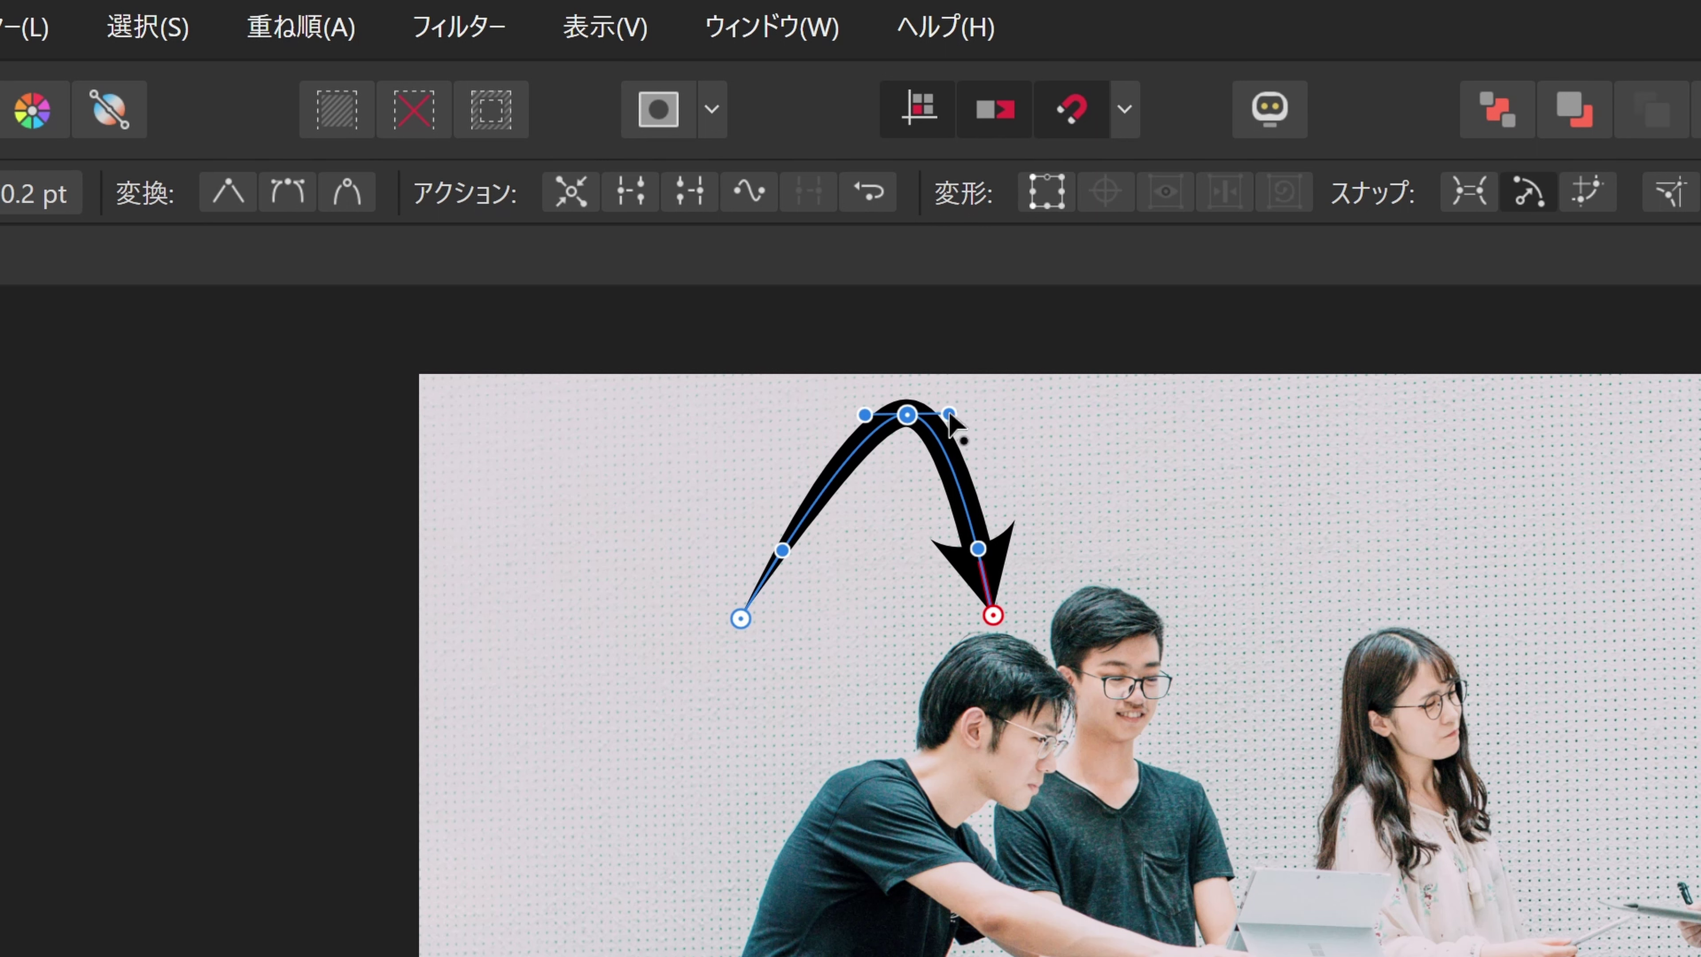
pyautogui.moveTo(949, 415); pyautogui.dragTo(980, 416)
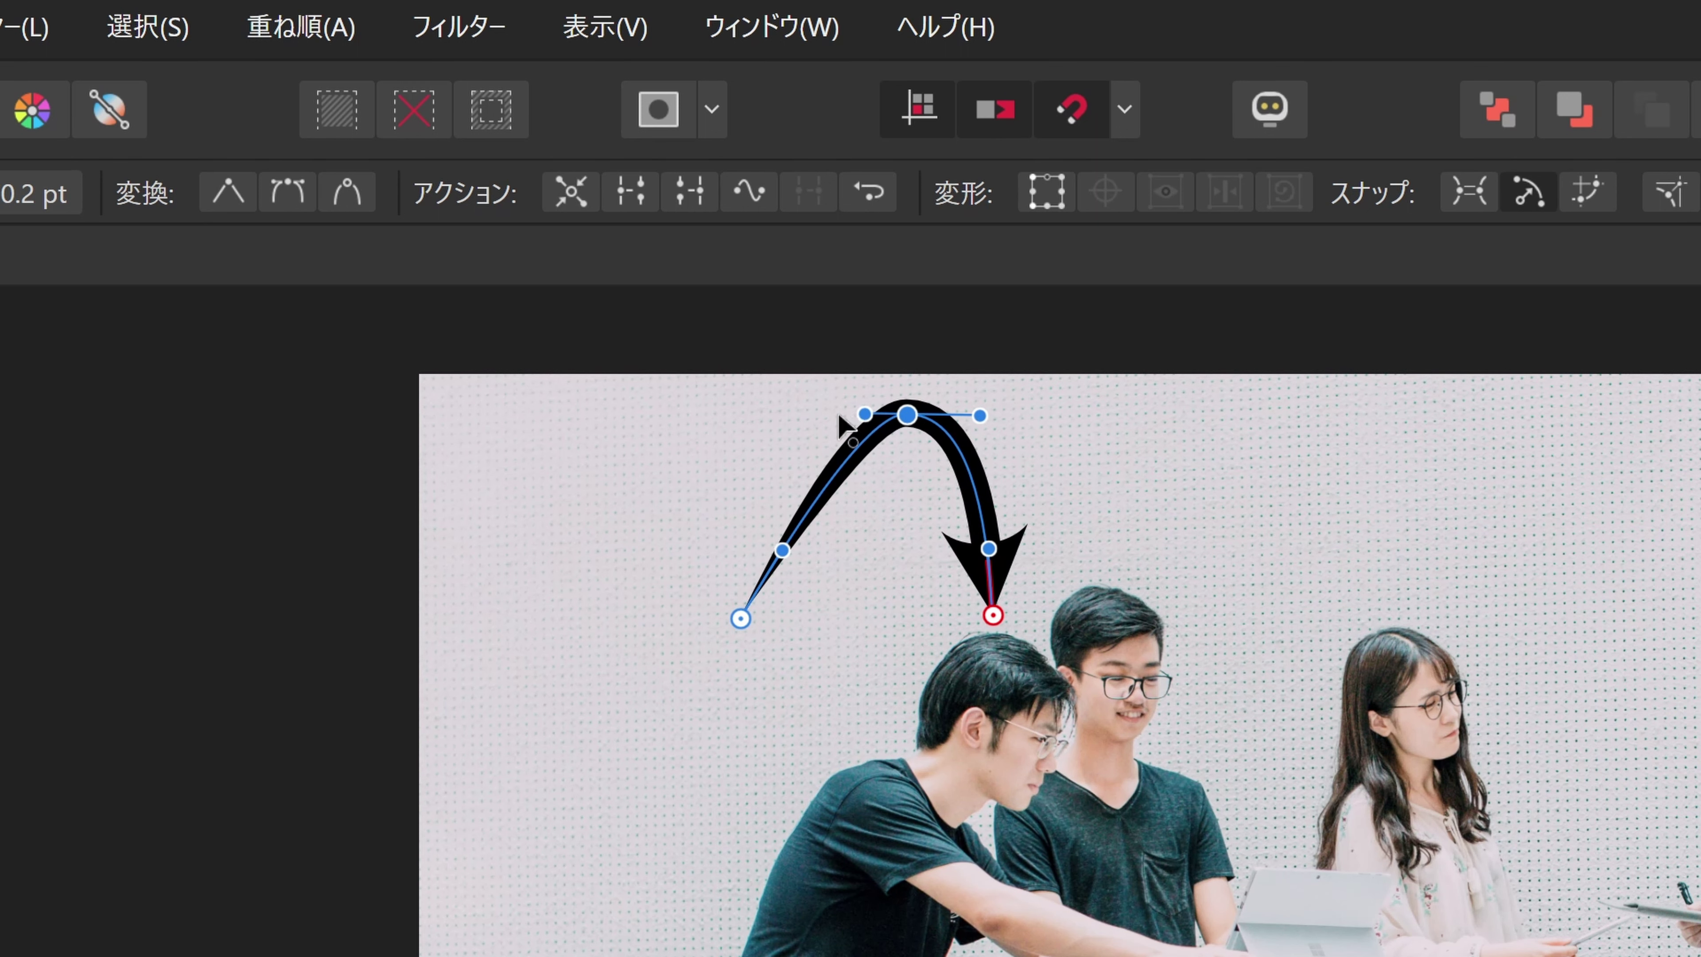
pyautogui.moveTo(865, 414); pyautogui.dragTo(787, 408)
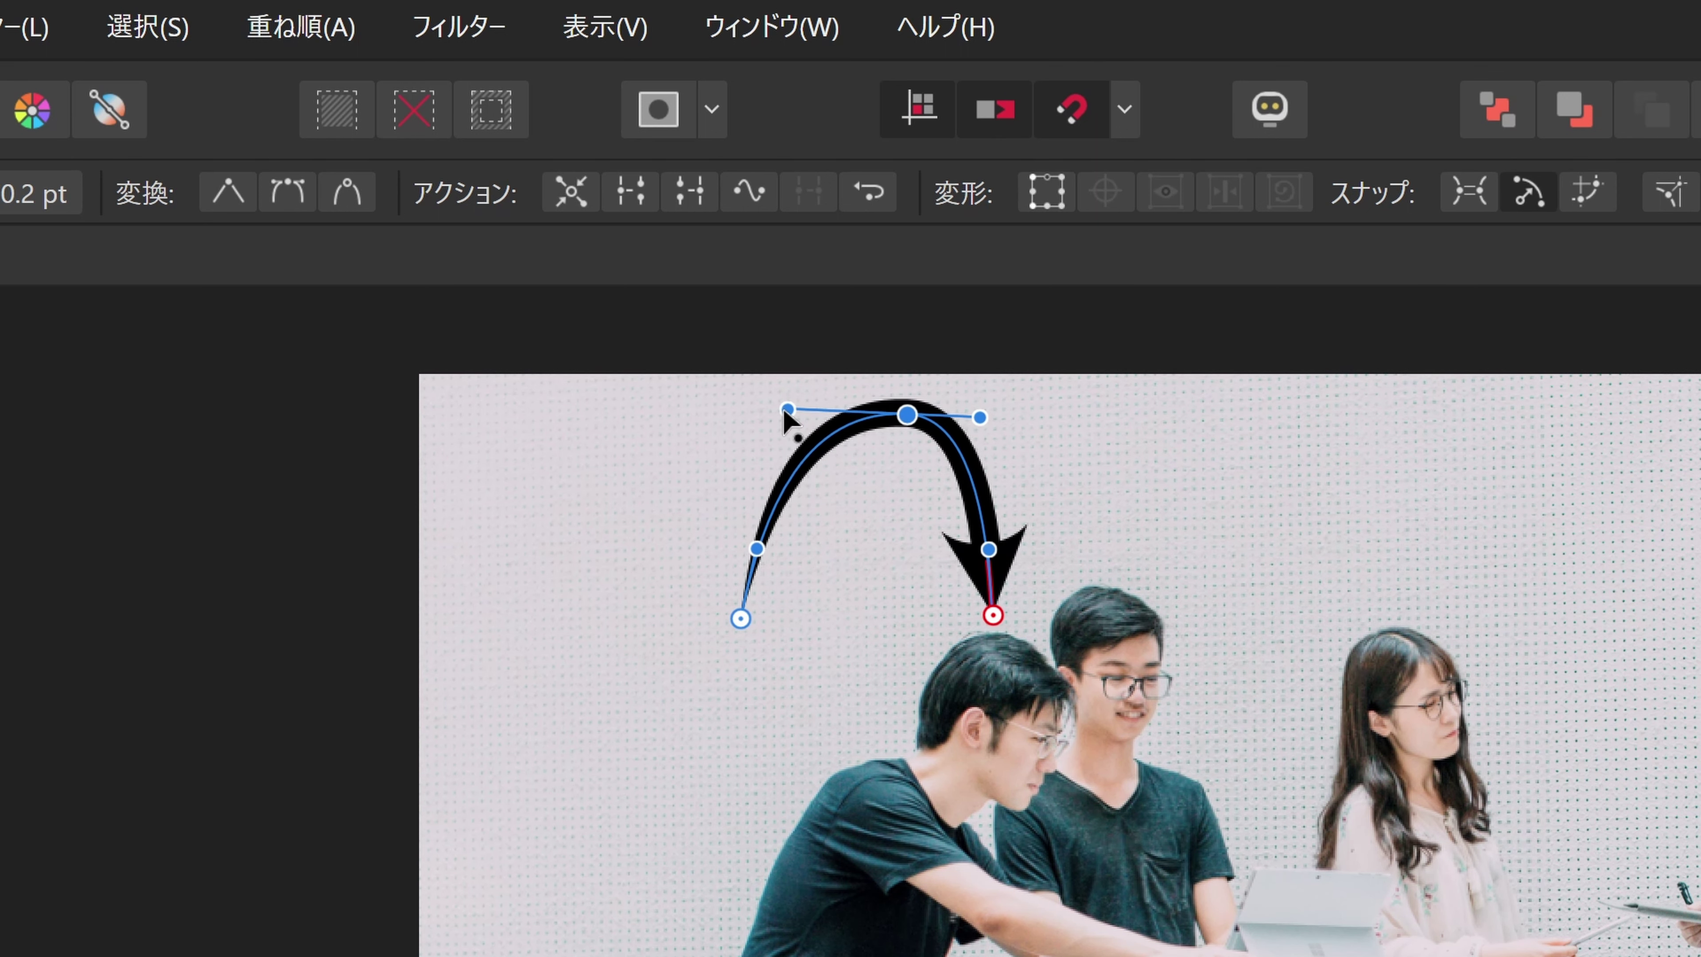
pyautogui.moveTo(907, 416)
pyautogui.mouseDown()
pyautogui.moveTo(876, 423)
pyautogui.moveTo(896, 420)
pyautogui.mouseUp()
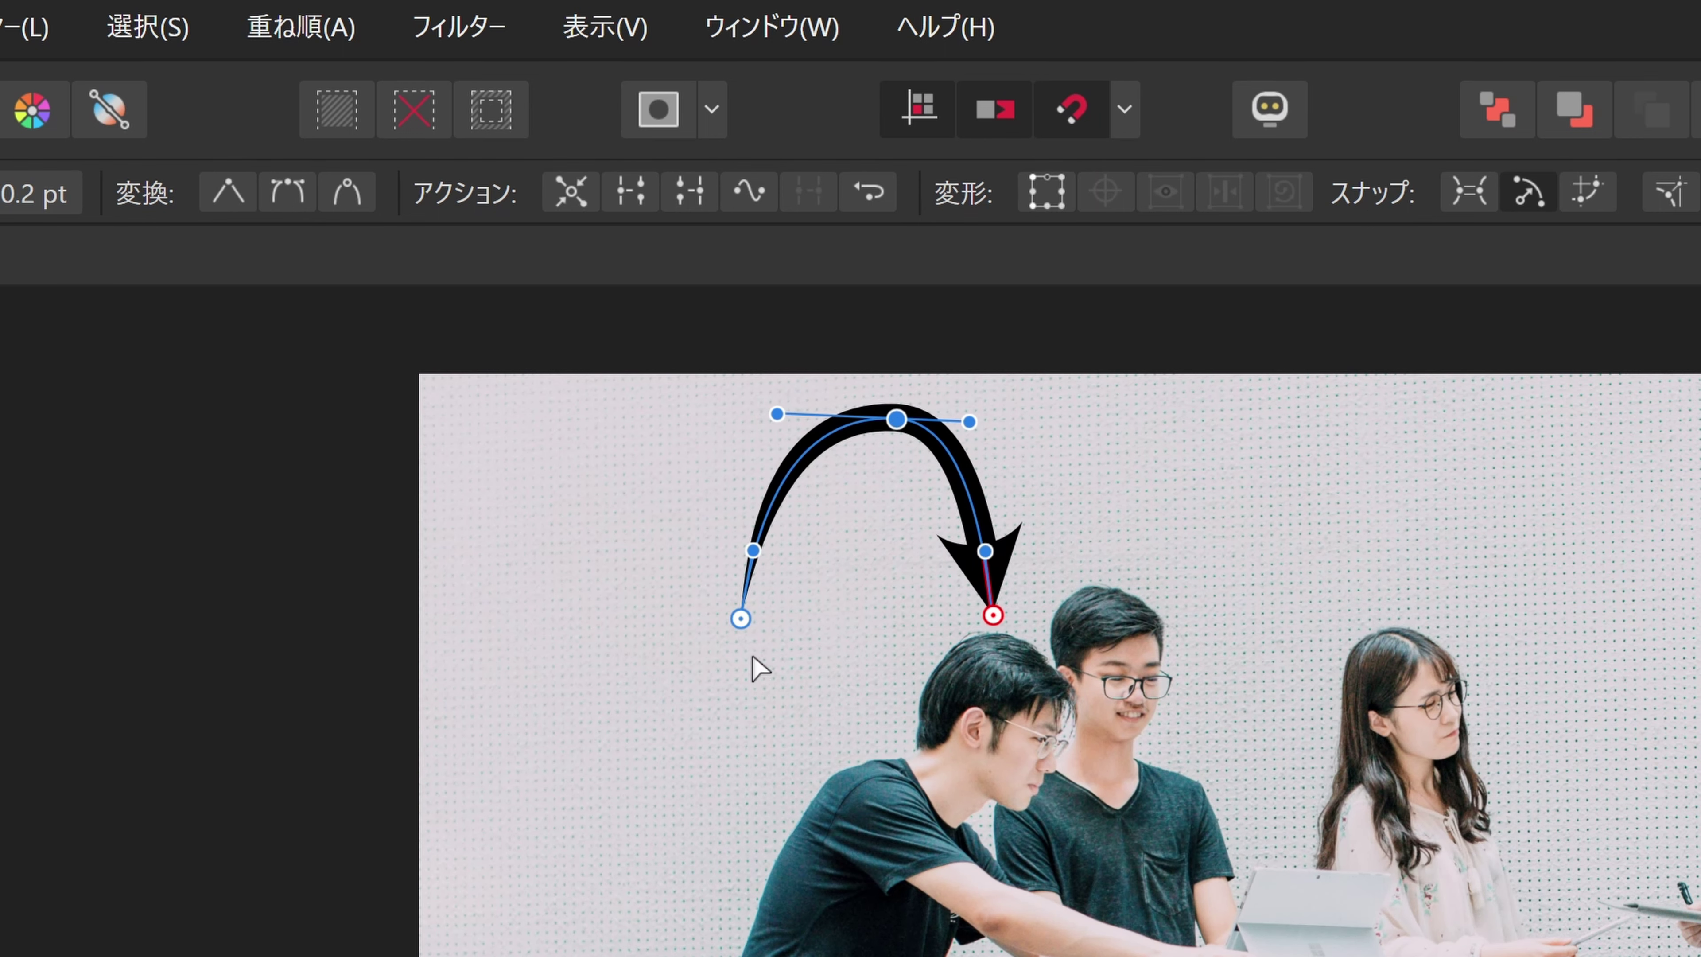
pyautogui.moveTo(740, 618); pyautogui.dragTo(795, 592)
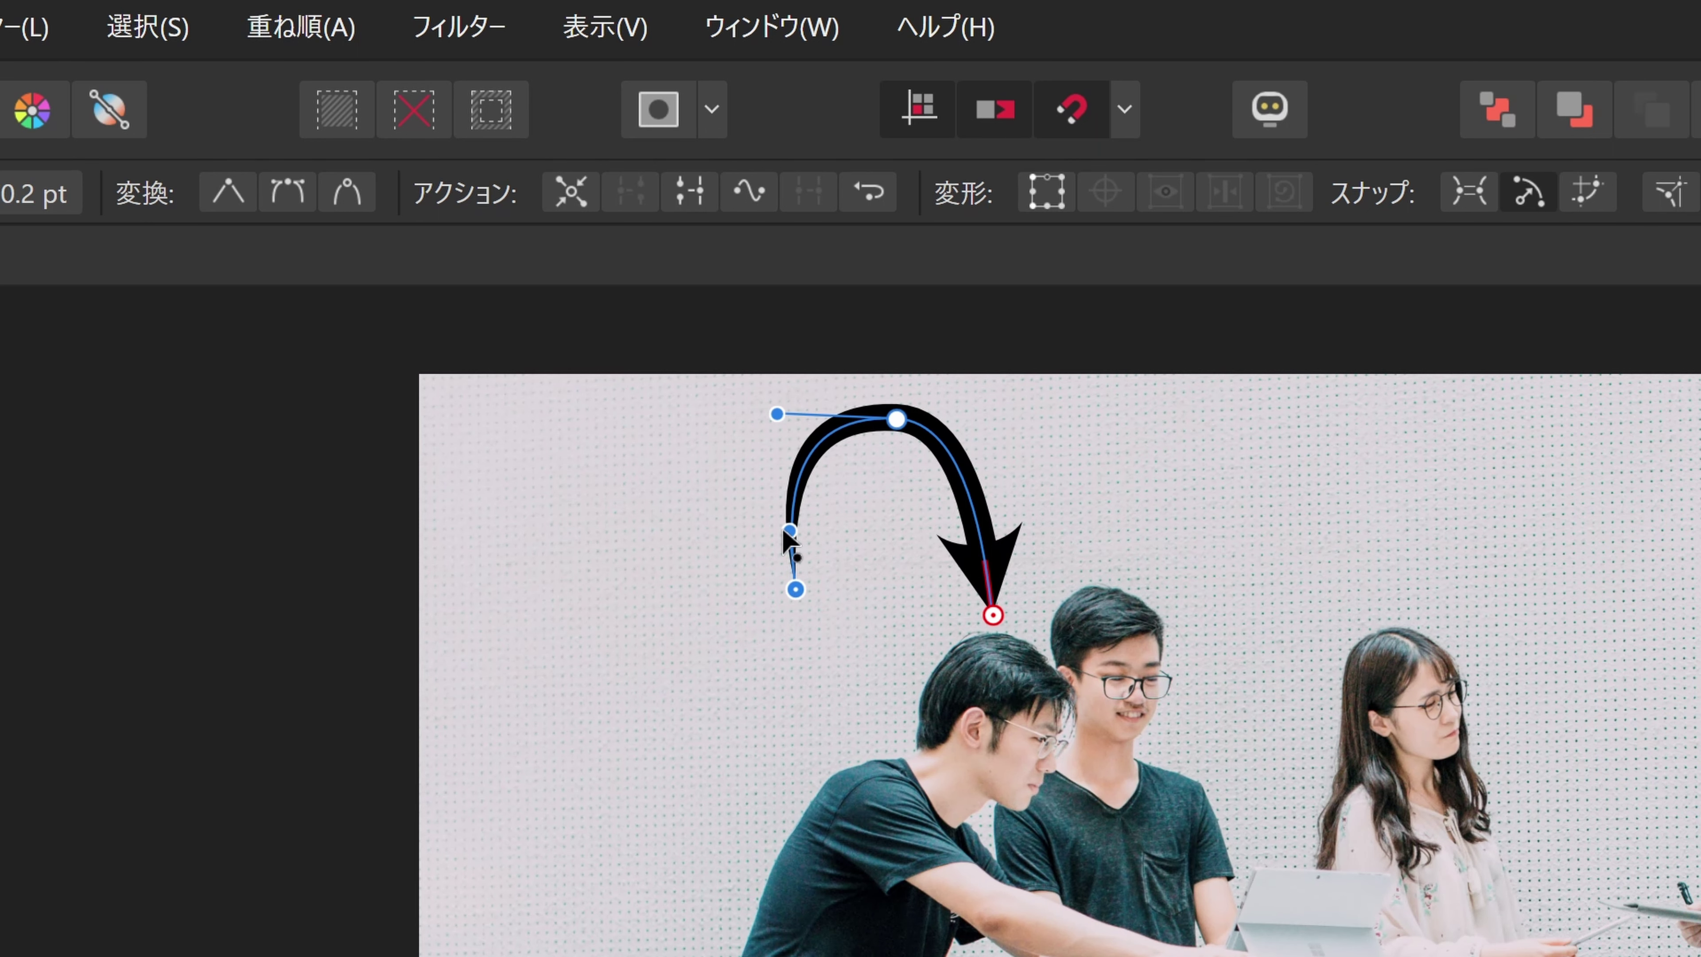
pyautogui.moveTo(790, 532); pyautogui.dragTo(765, 534)
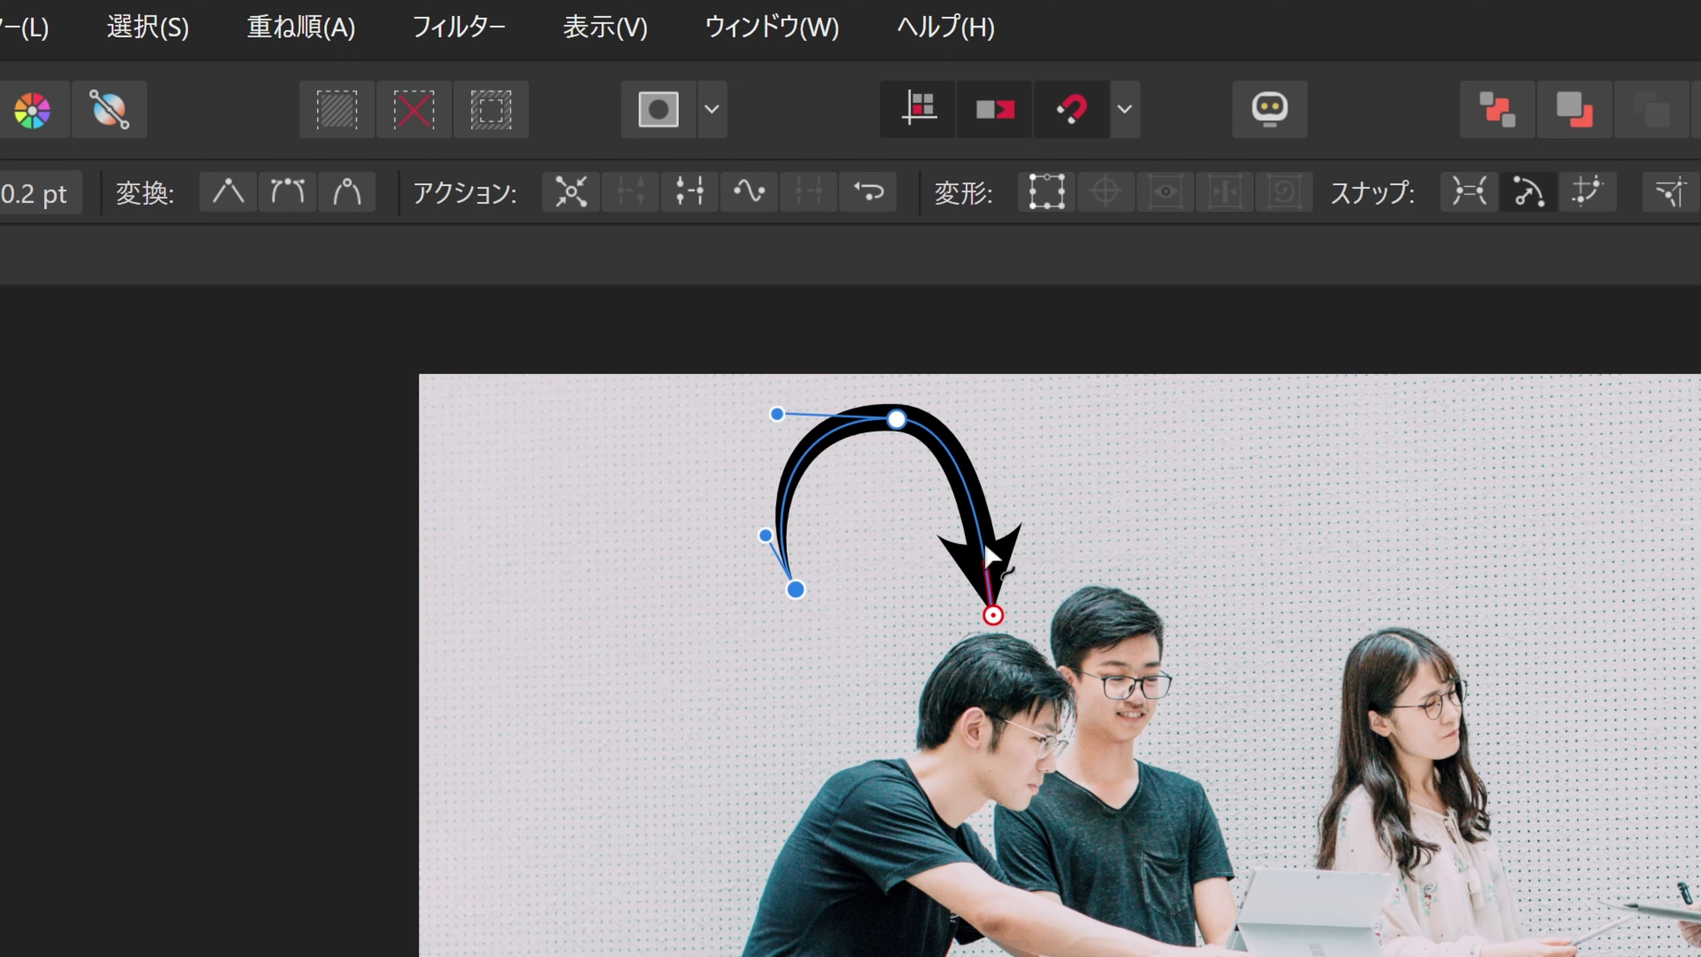
pyautogui.click(993, 616)
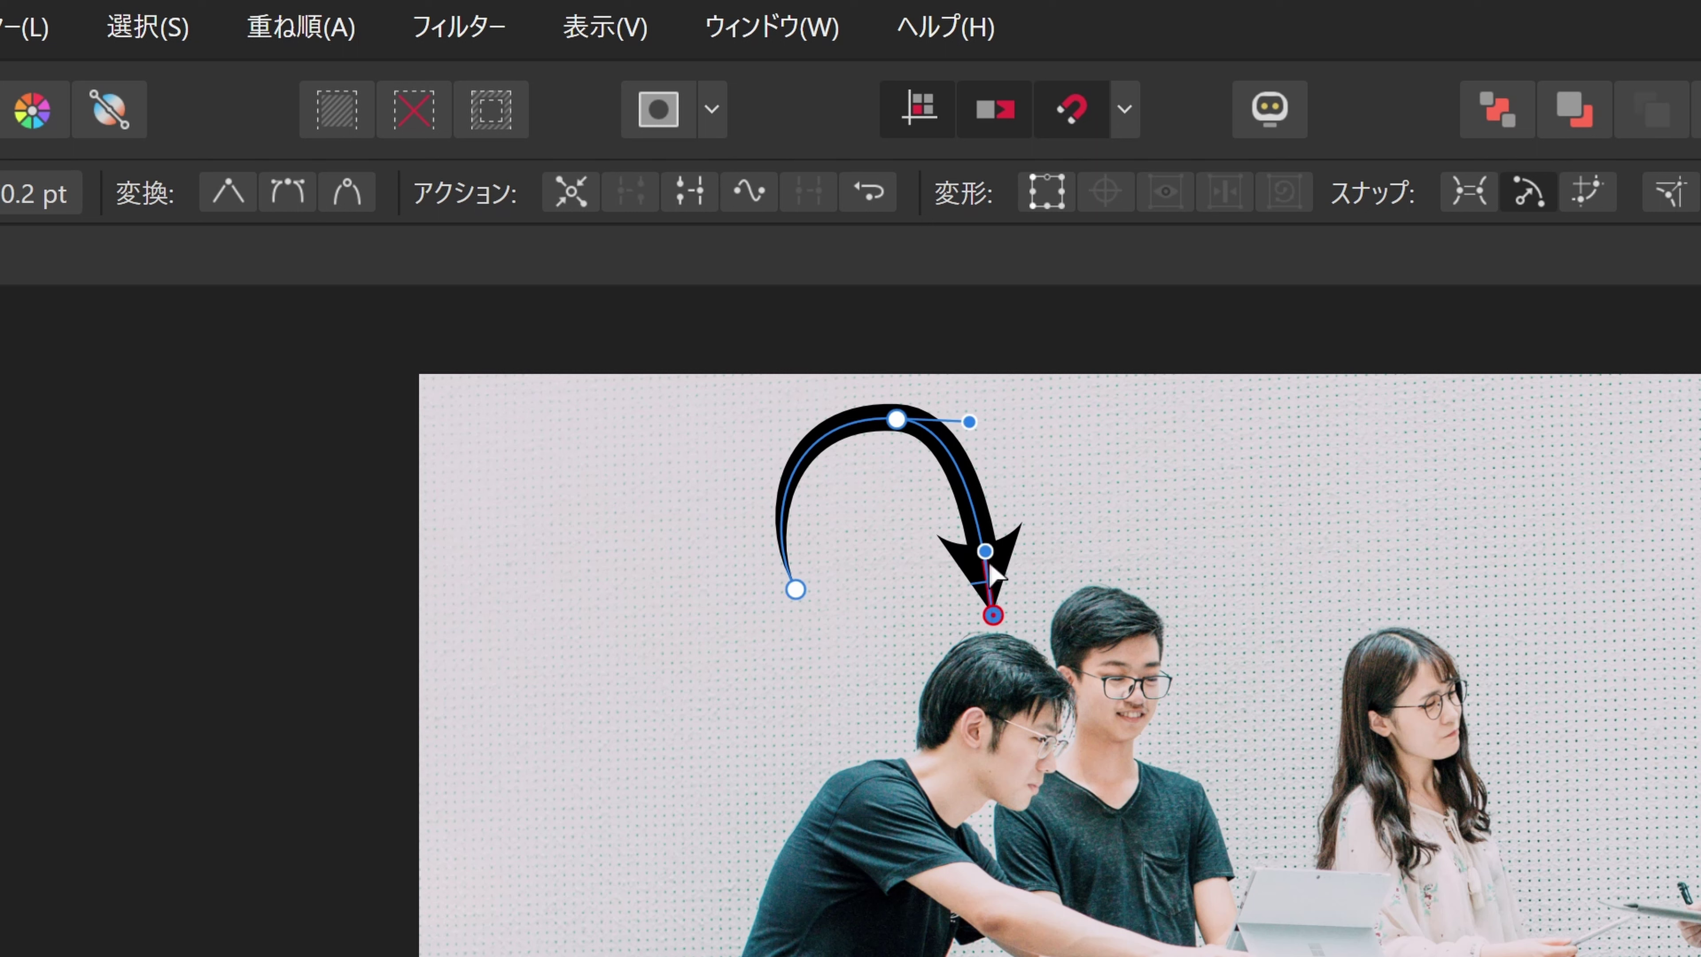
pyautogui.moveTo(990, 570); pyautogui.dragTo(1000, 501)
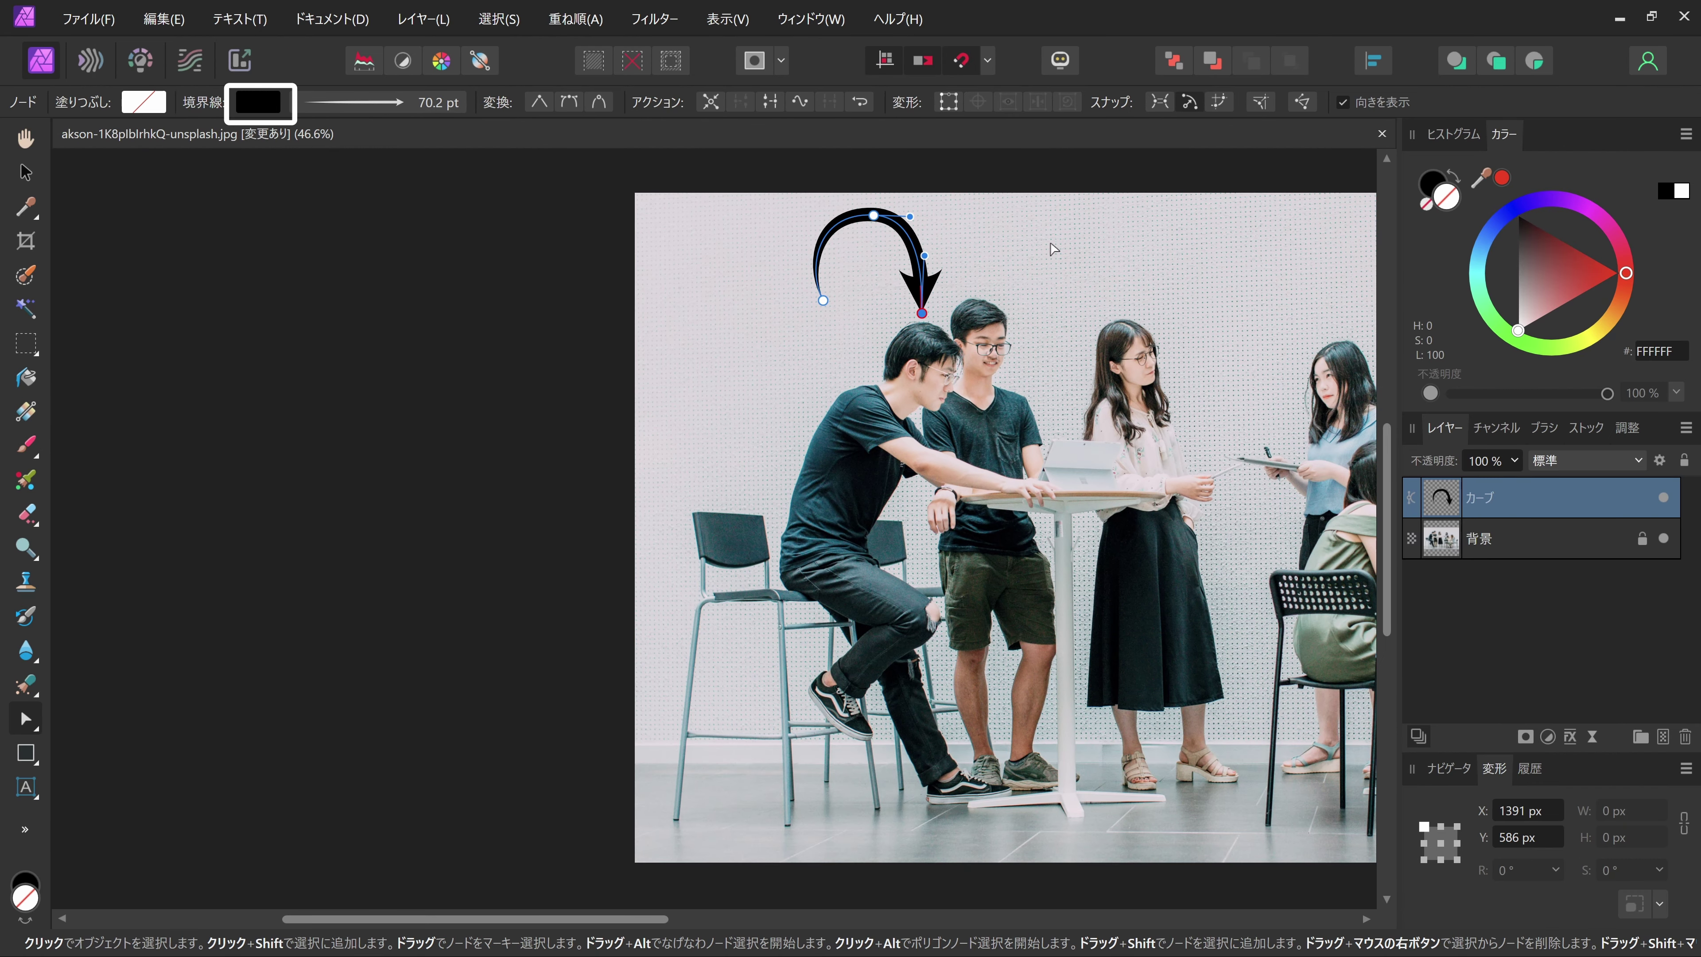
# Change the hooked arrow's stroke colour from black to red.
pyautogui.click(229, 110)
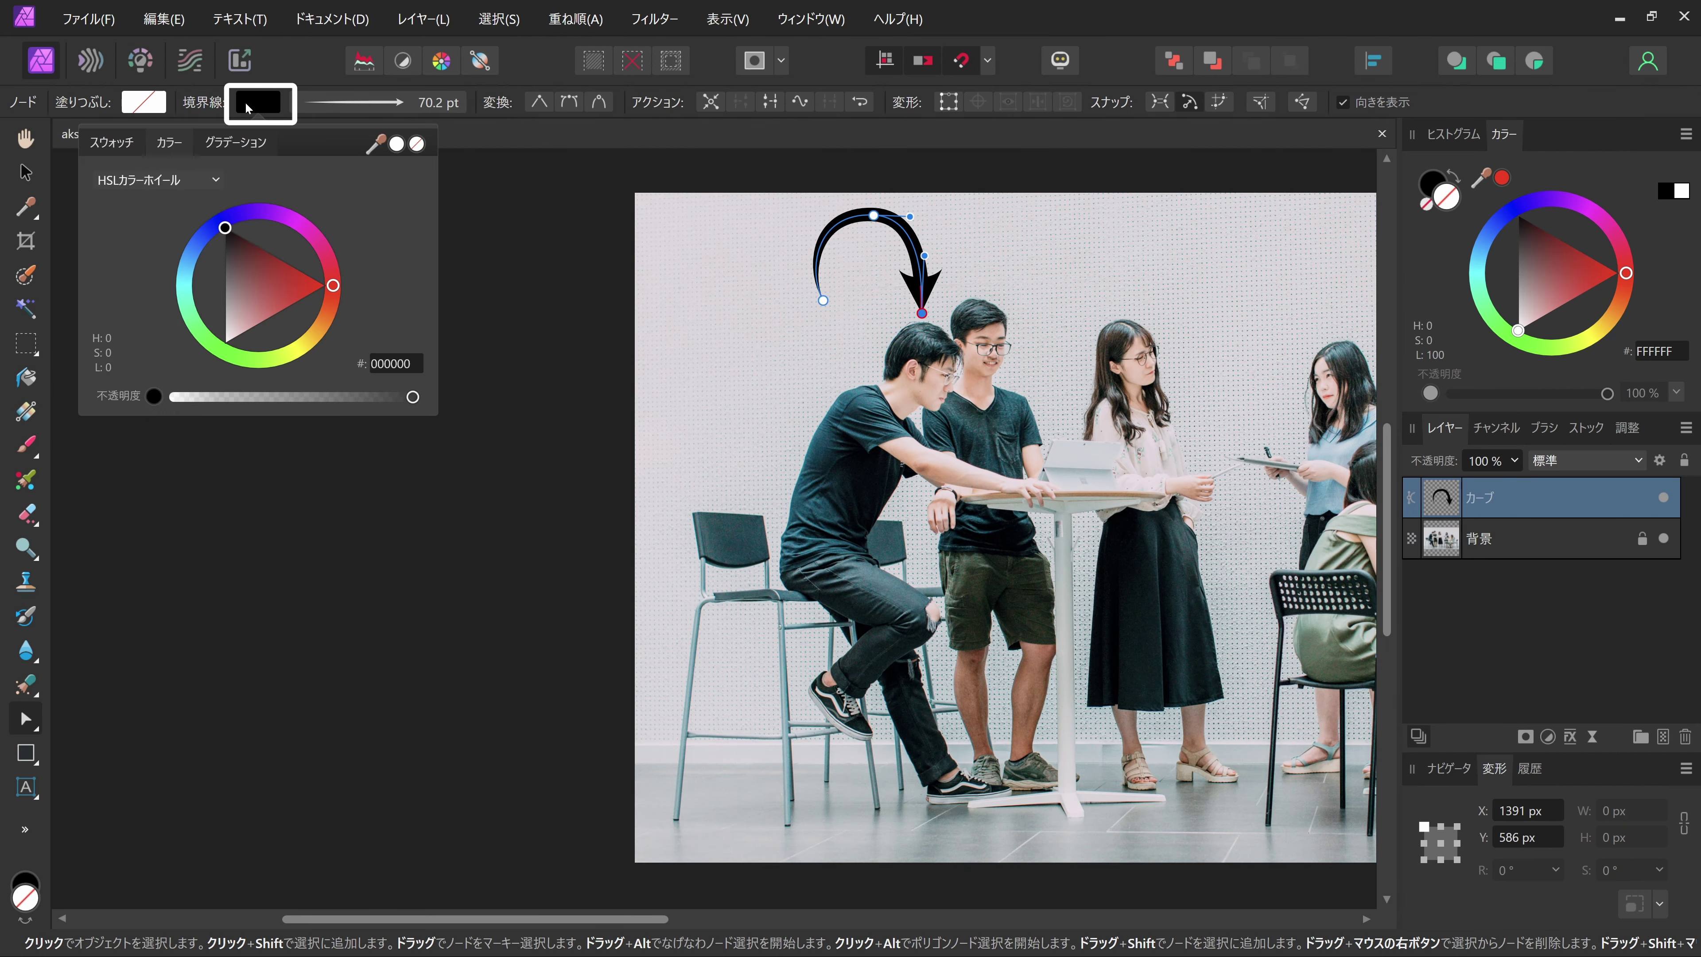
pyautogui.click(331, 288)
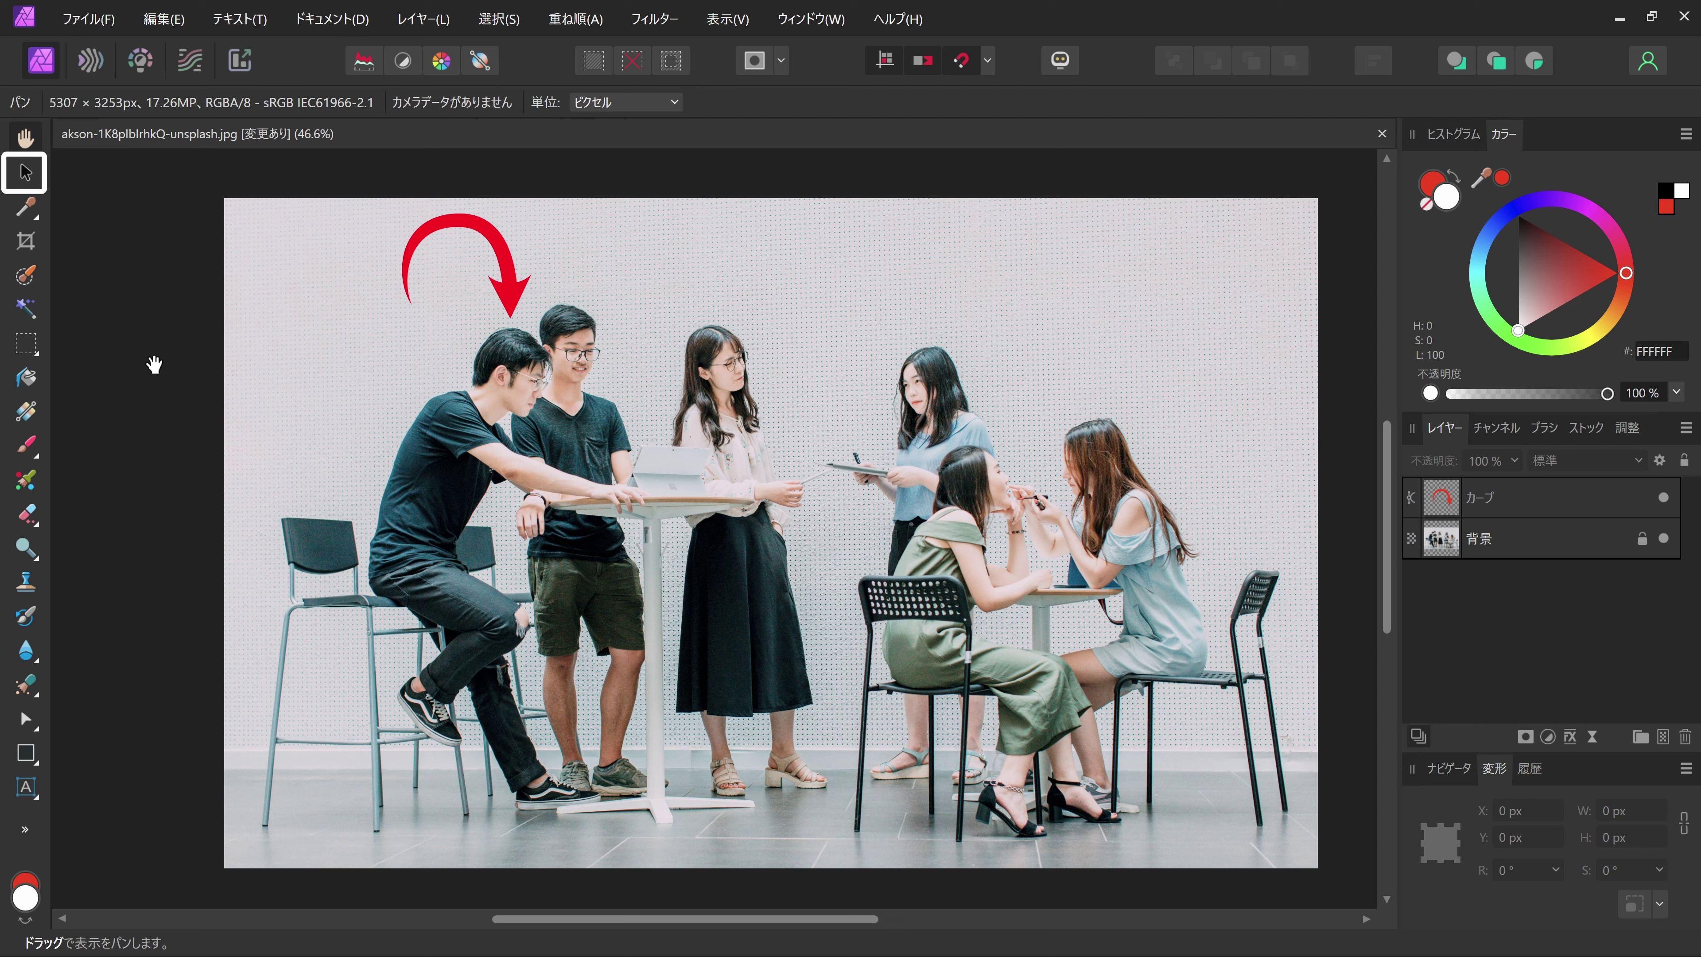
pyautogui.click(27, 175)
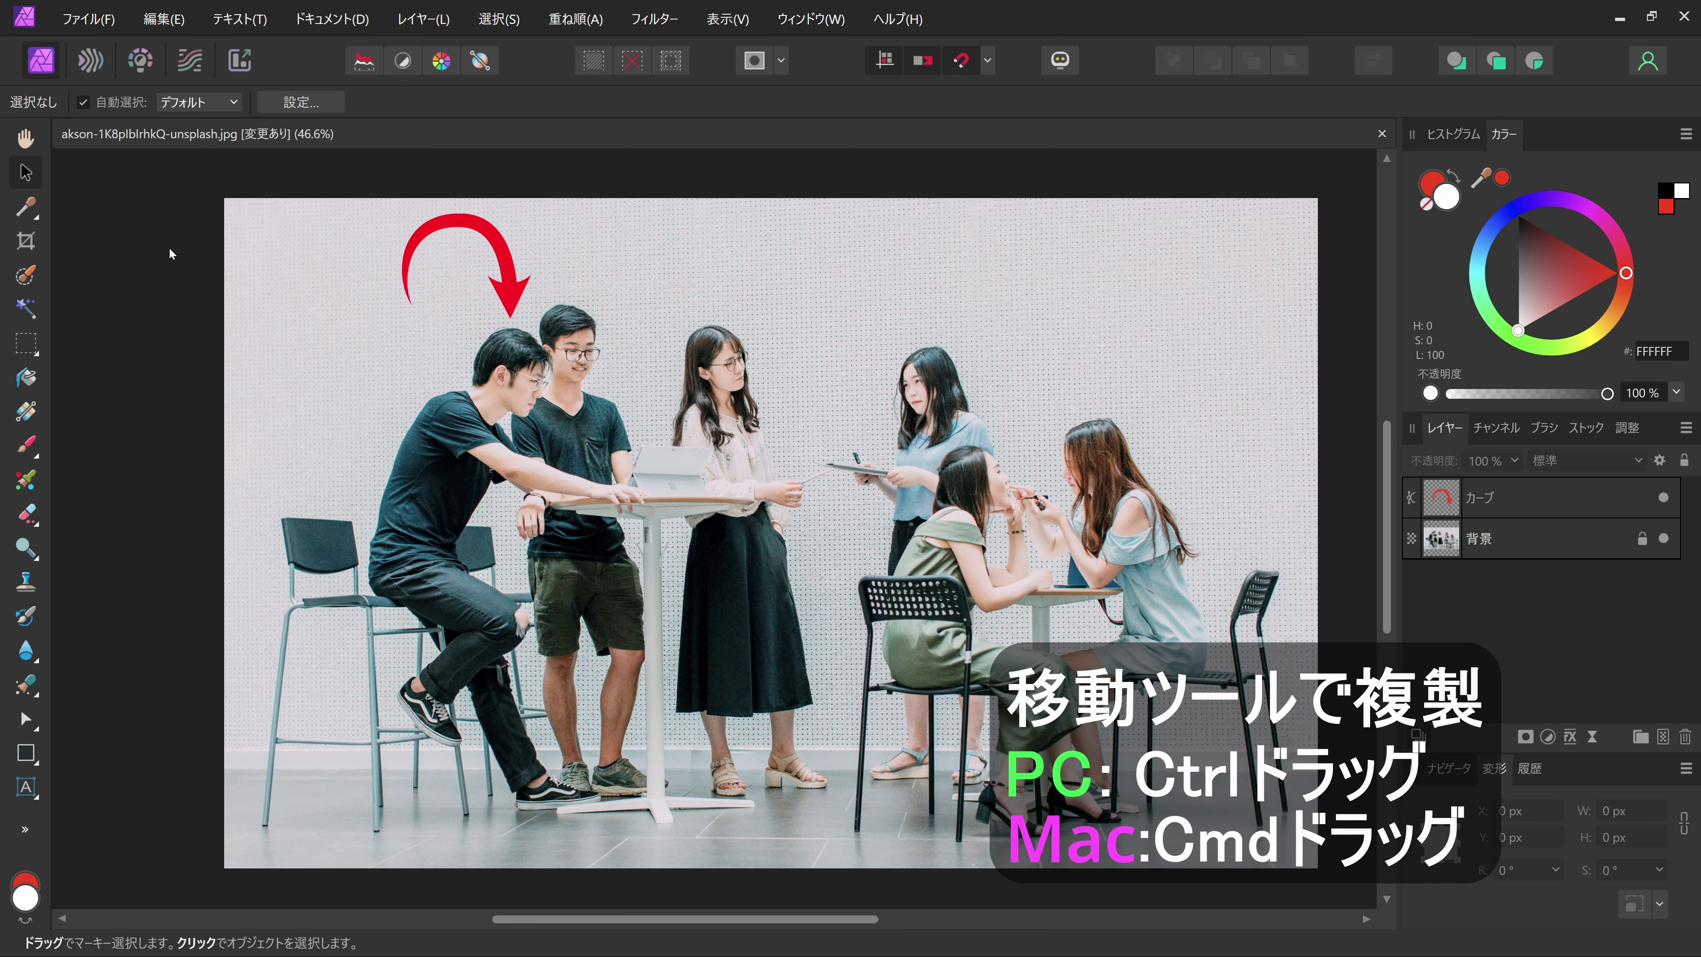
# Duplicate the red arrow to the right, above the woman in the cream blouse.
pyautogui.click(449, 221)
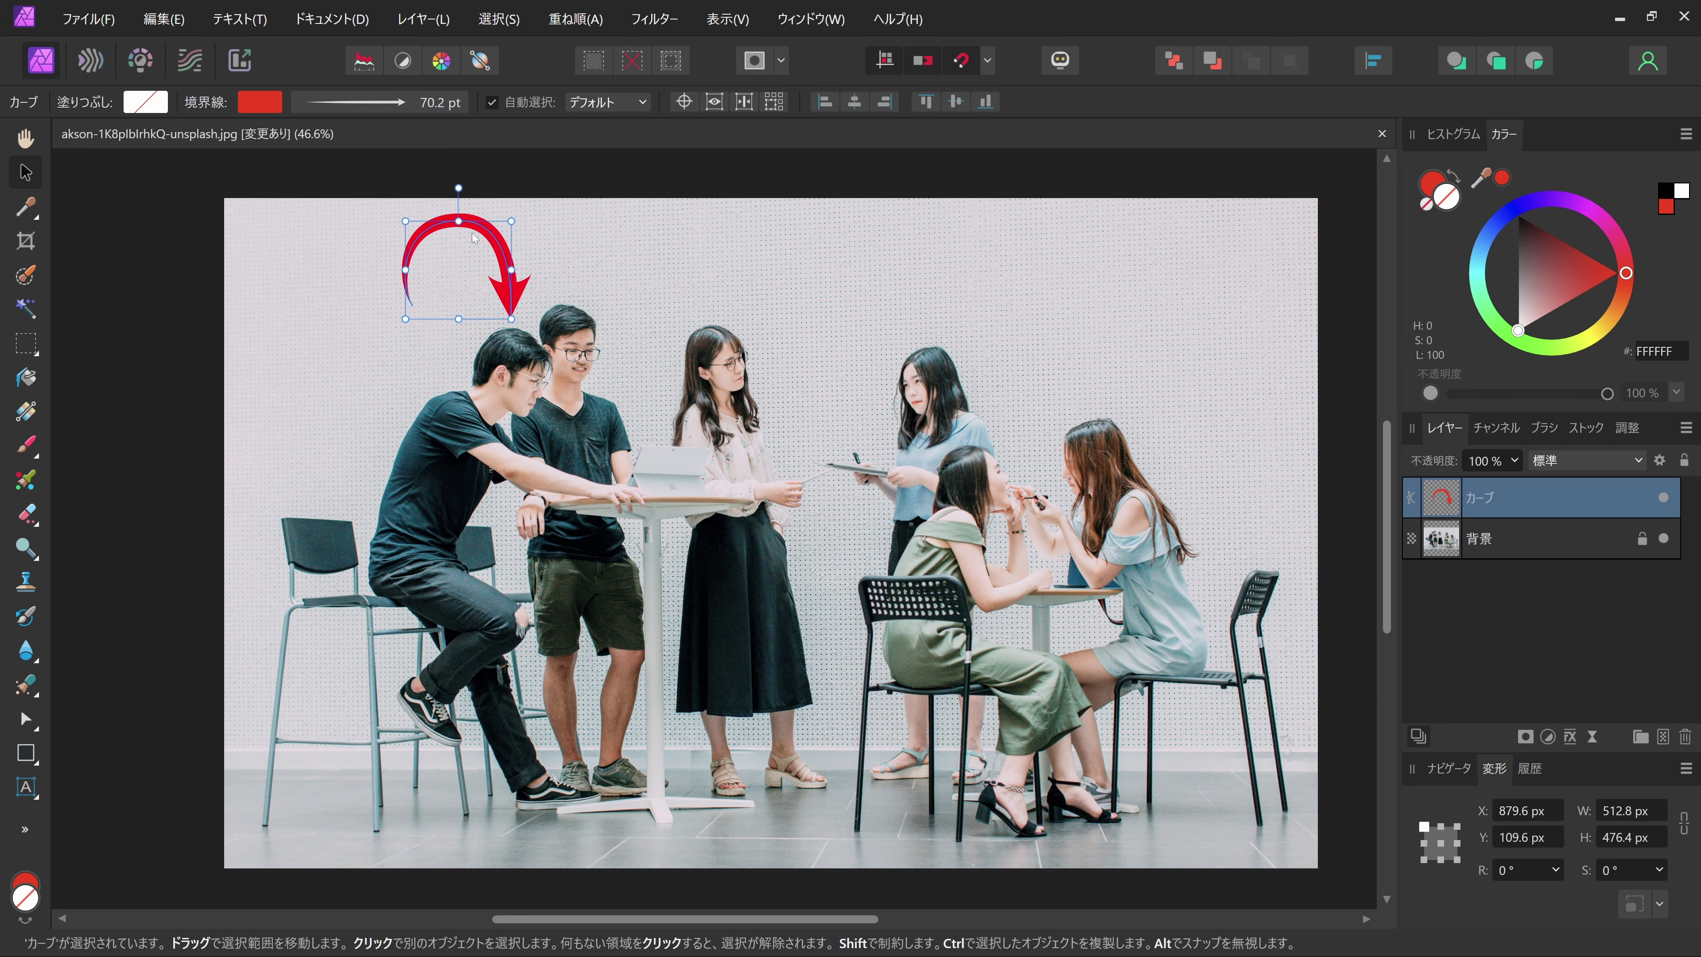
pyautogui.moveTo(492, 238); pyautogui.dragTo(696, 243)
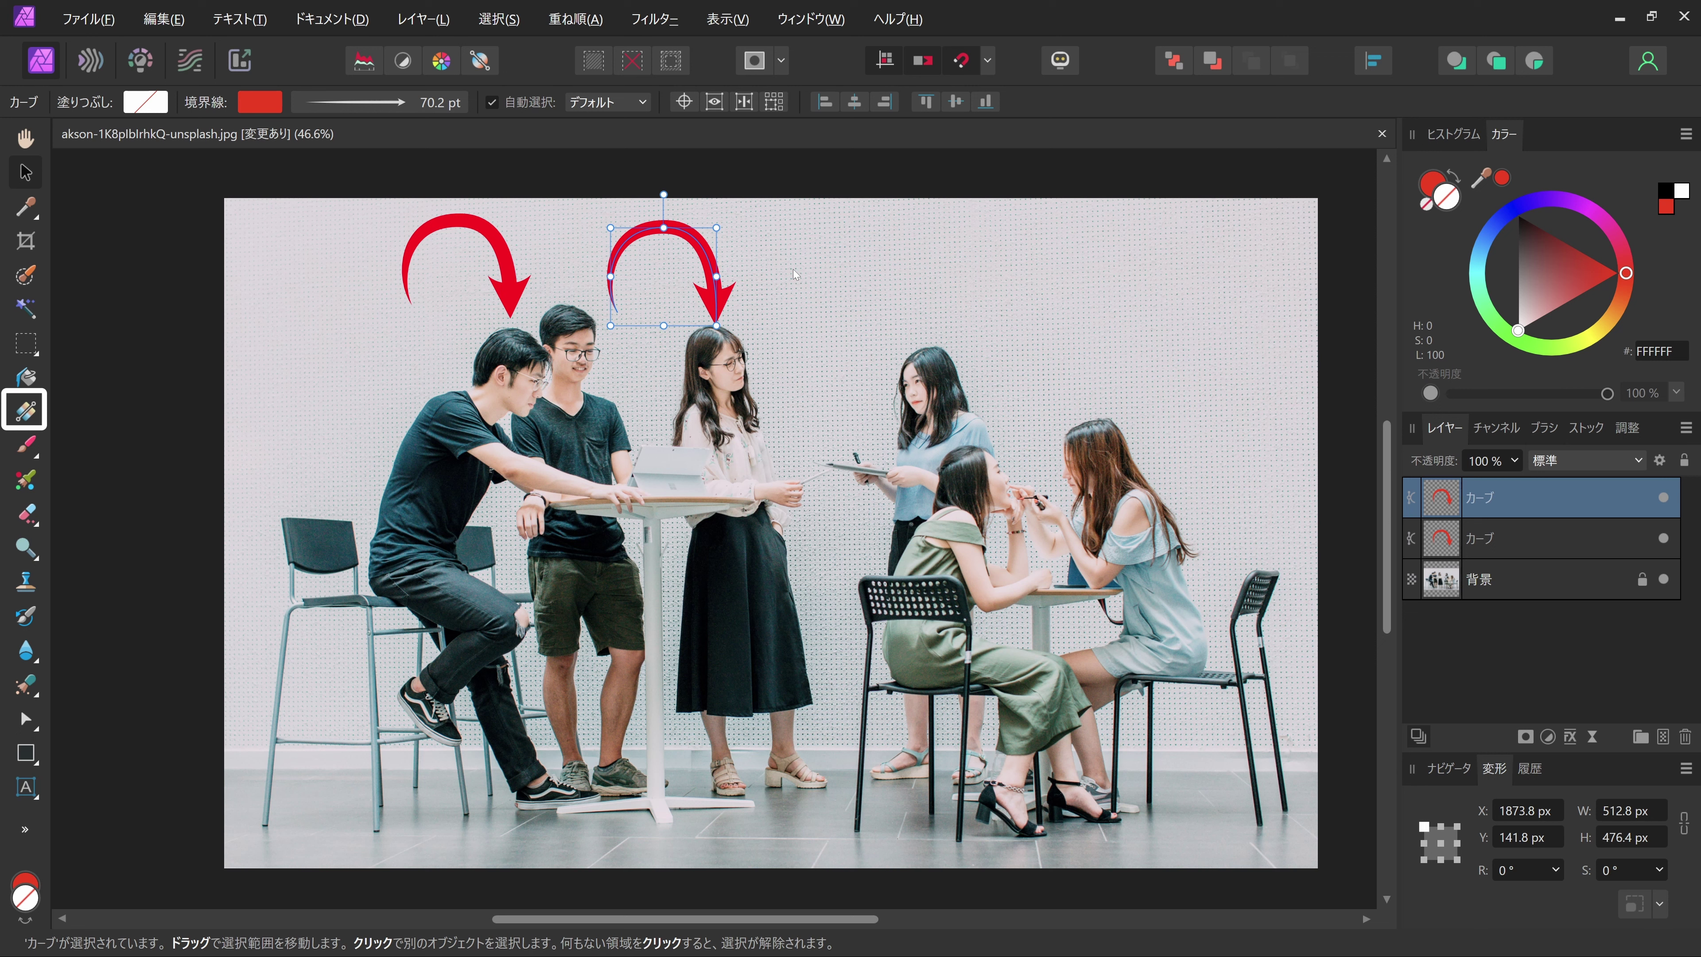
pyautogui.click(26, 409)
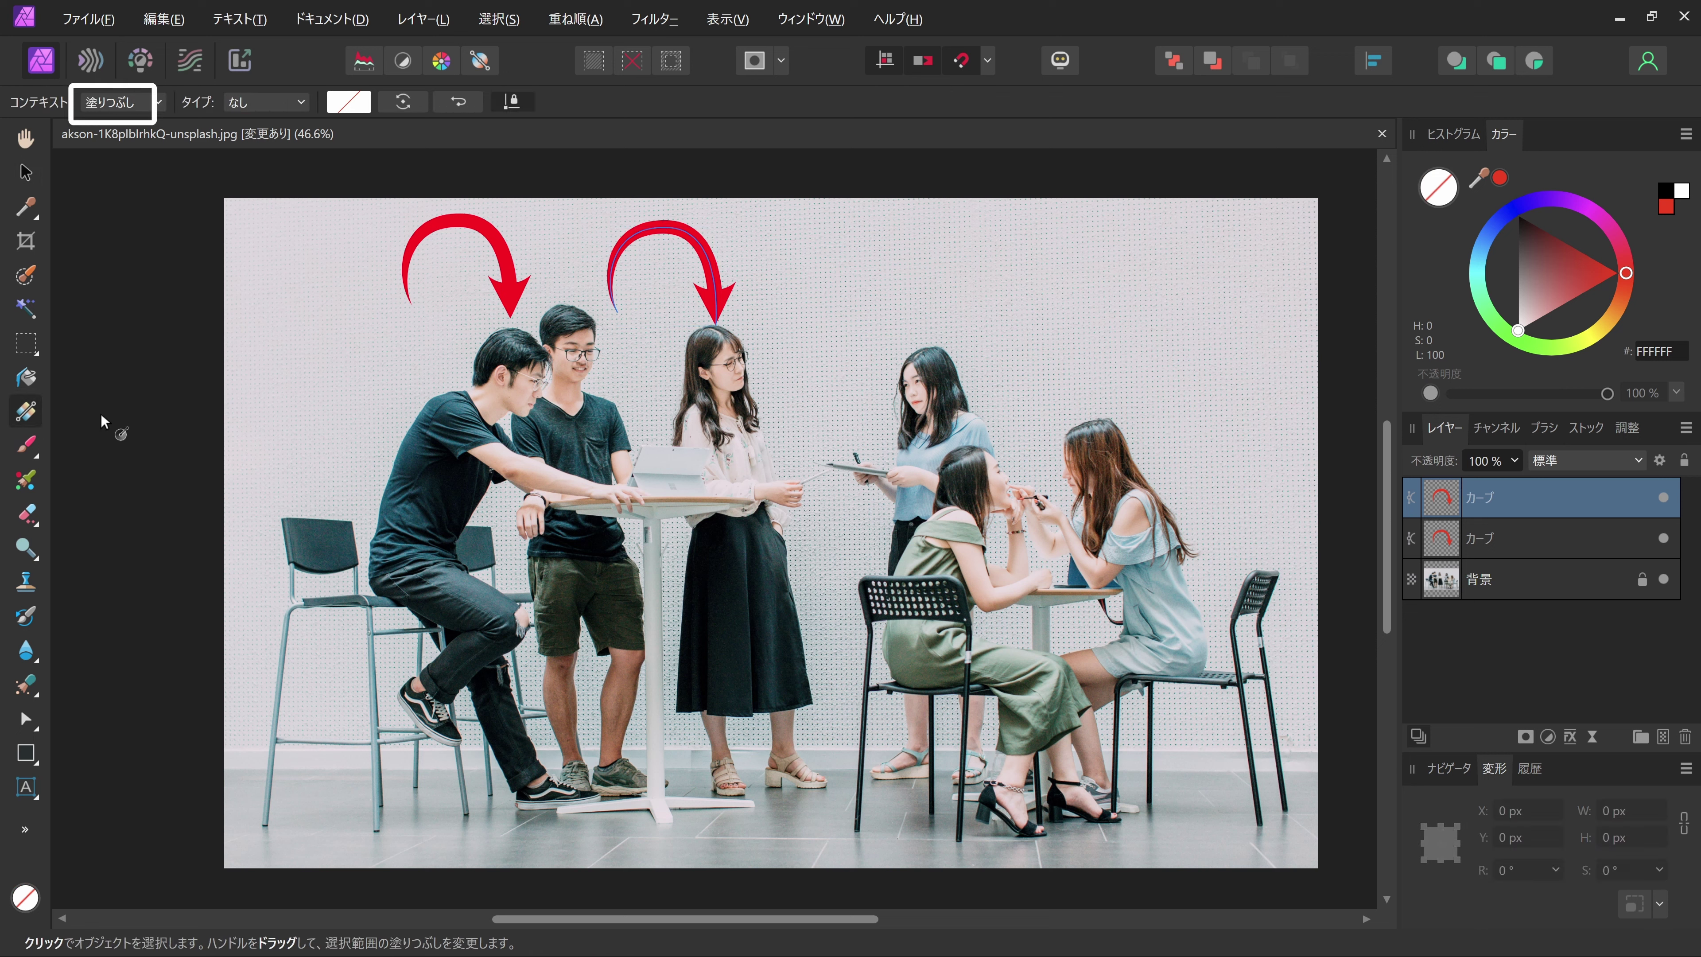
# Apply a reversed, rotated conical gradient to the second arrow's outline.
pyautogui.click(112, 107)
pyautogui.click(104, 151)
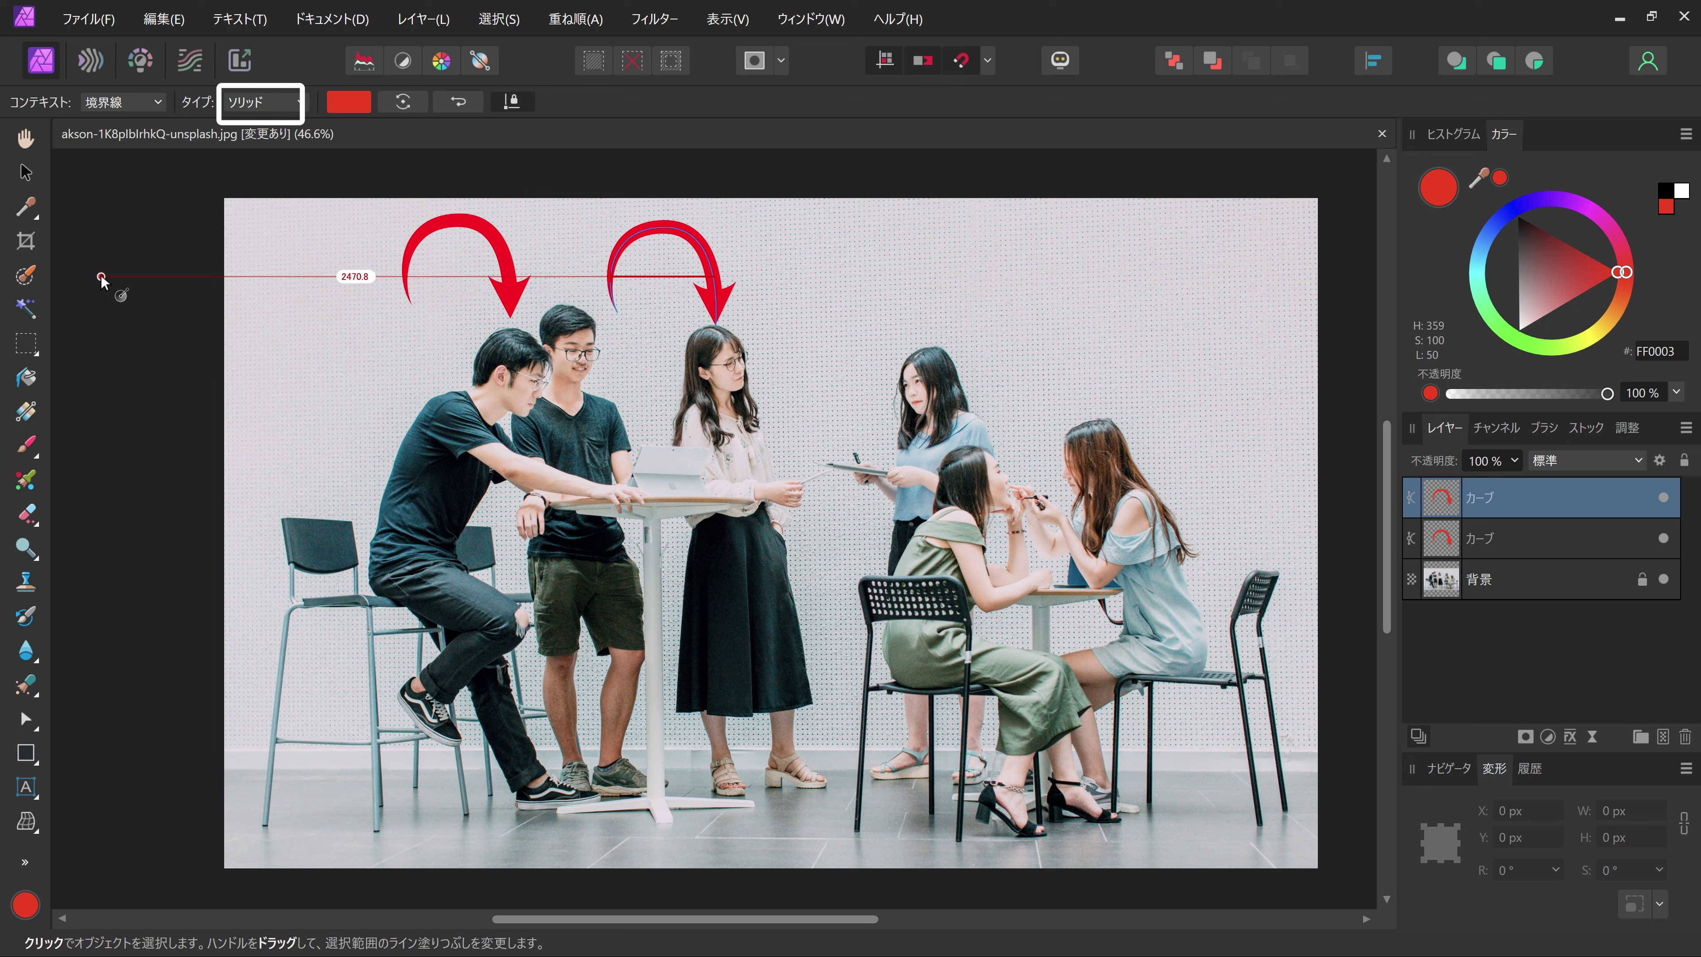
pyautogui.moveTo(101, 277); pyautogui.dragTo(101, 277)
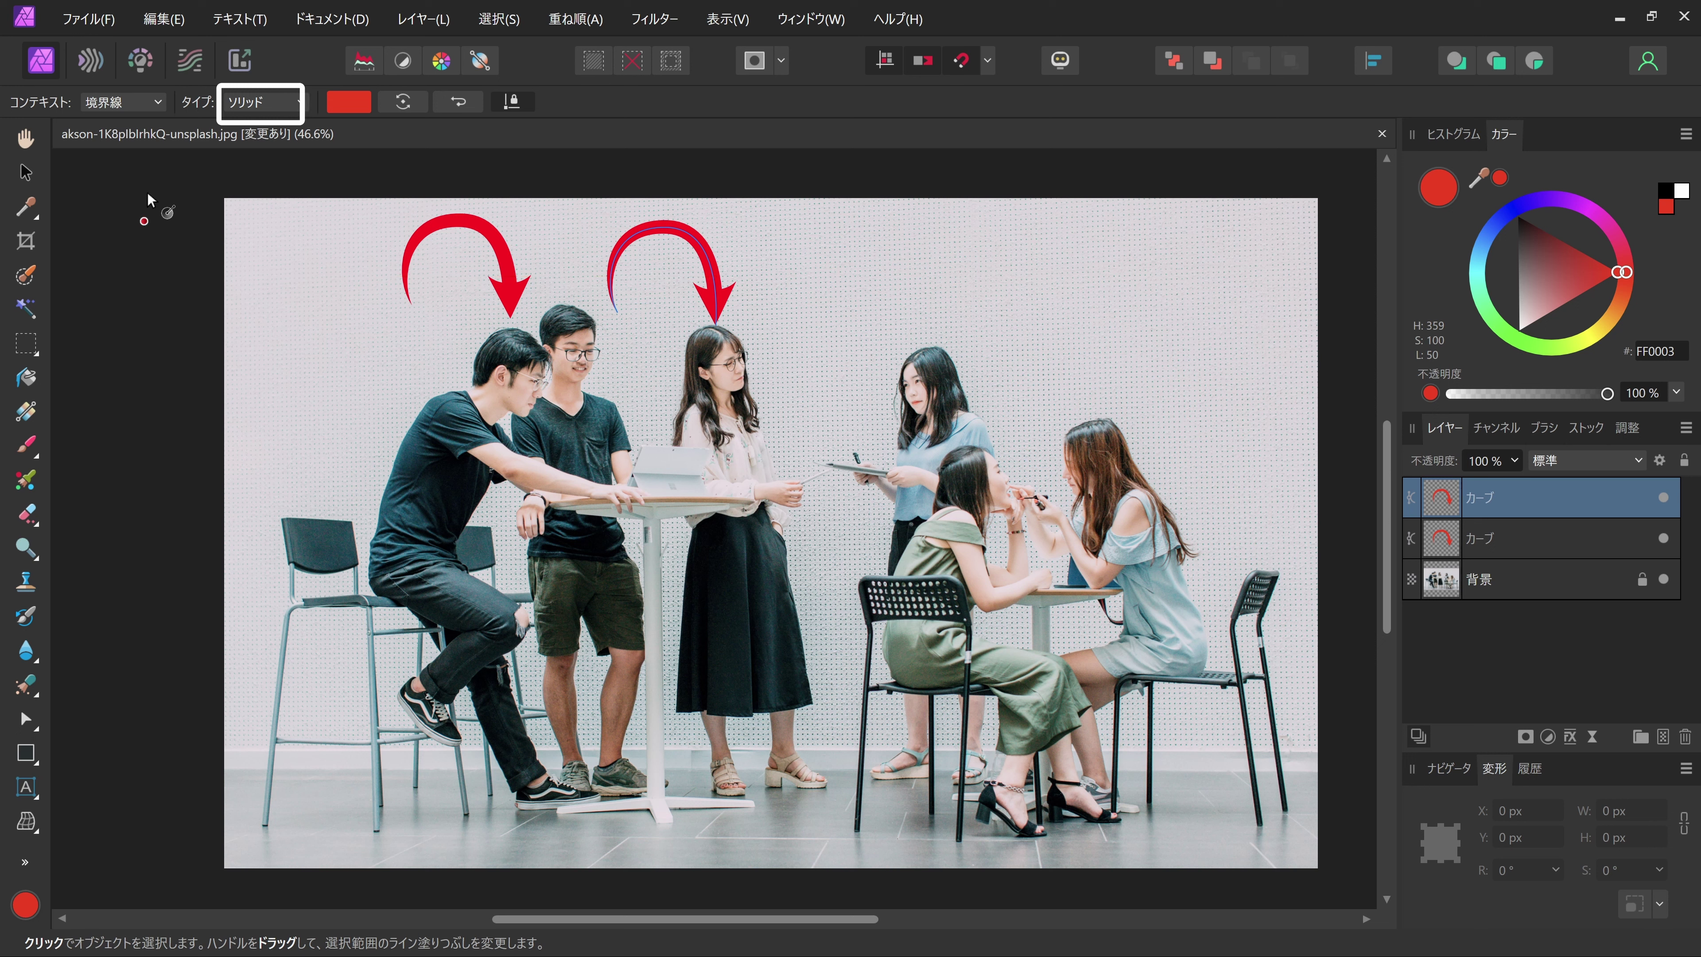
pyautogui.click(293, 106)
pyautogui.click(273, 256)
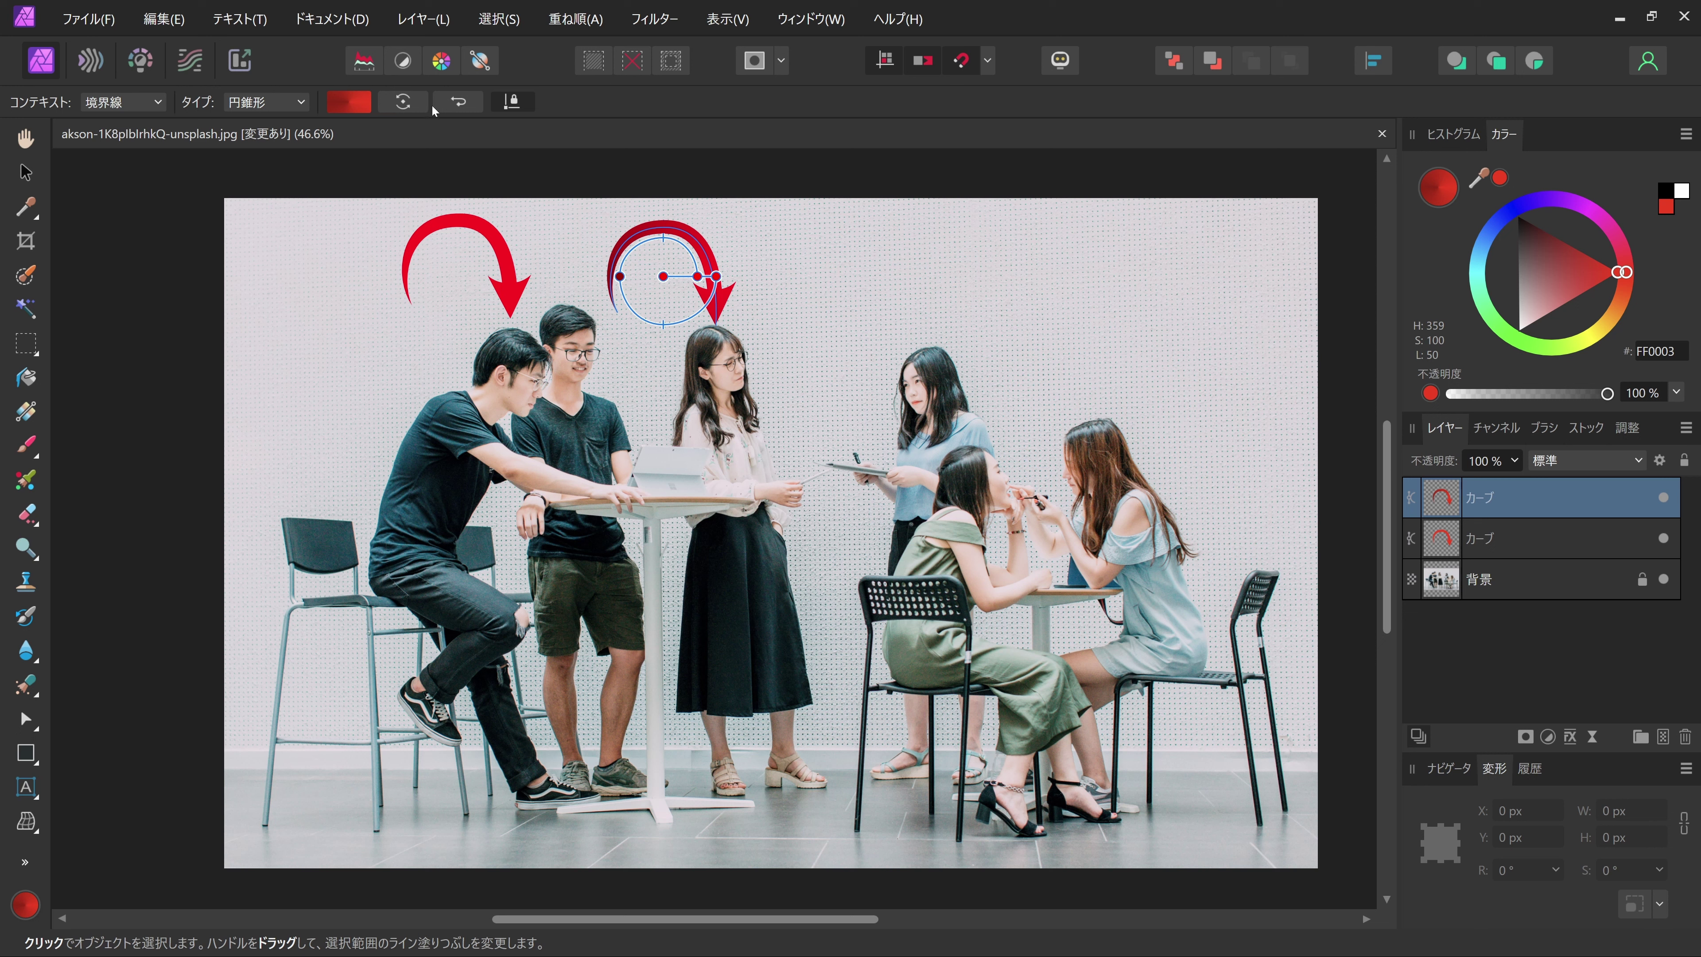
pyautogui.click(402, 101)
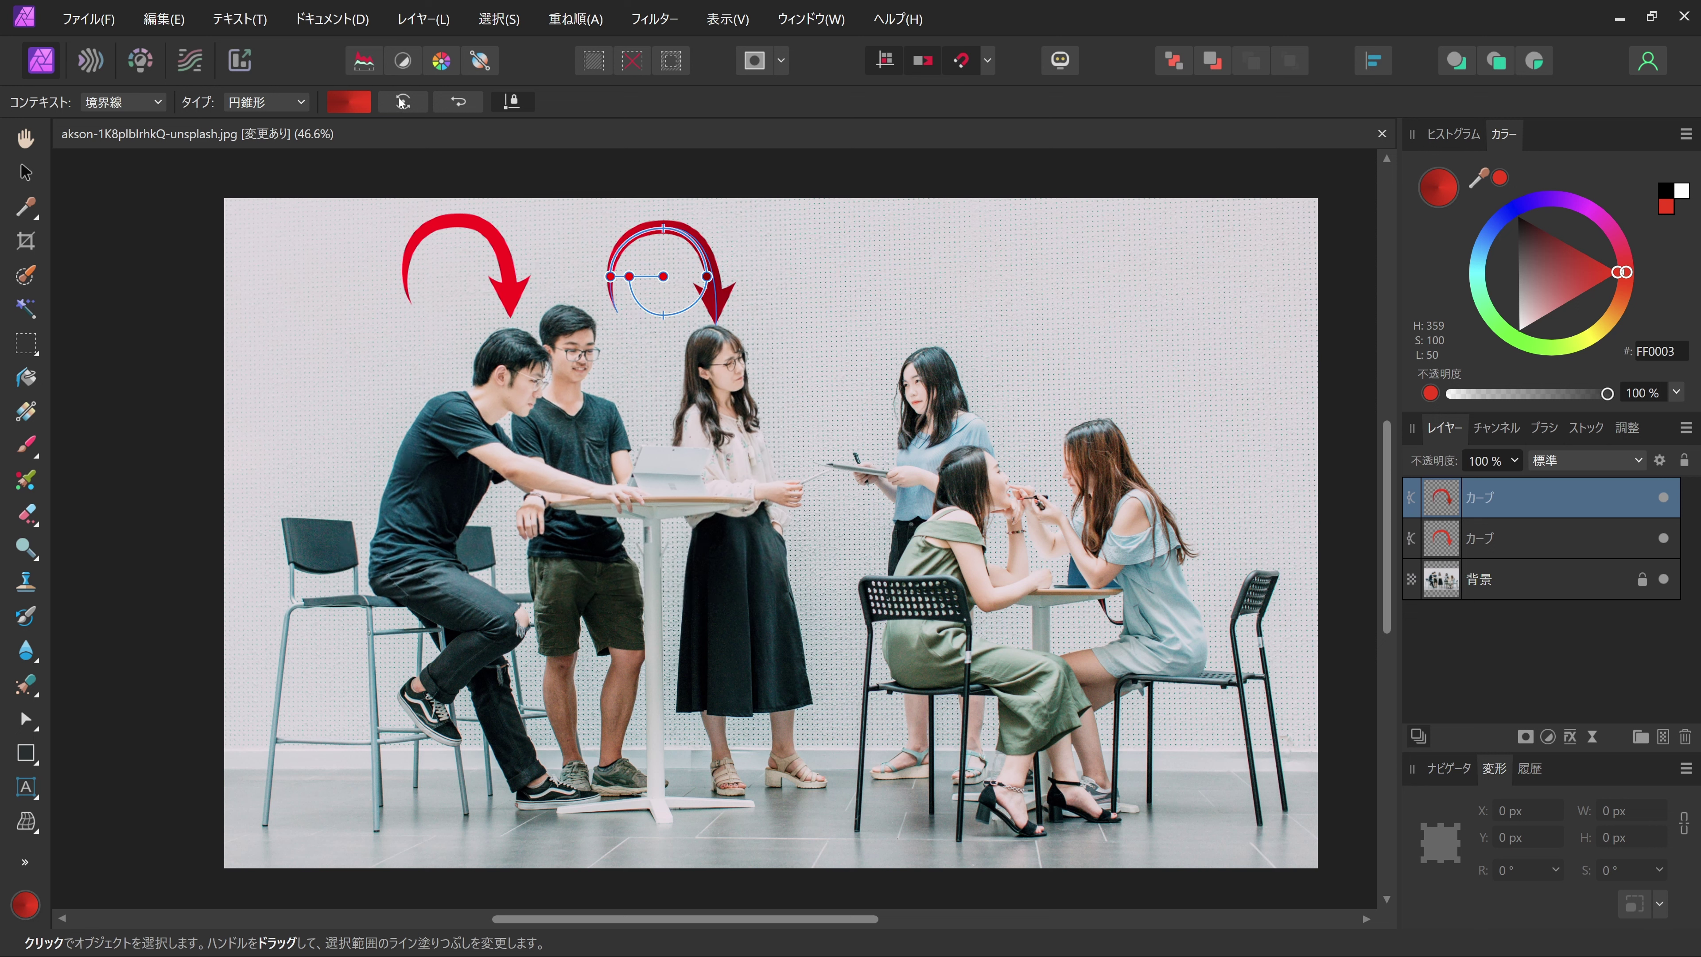
pyautogui.click(402, 101)
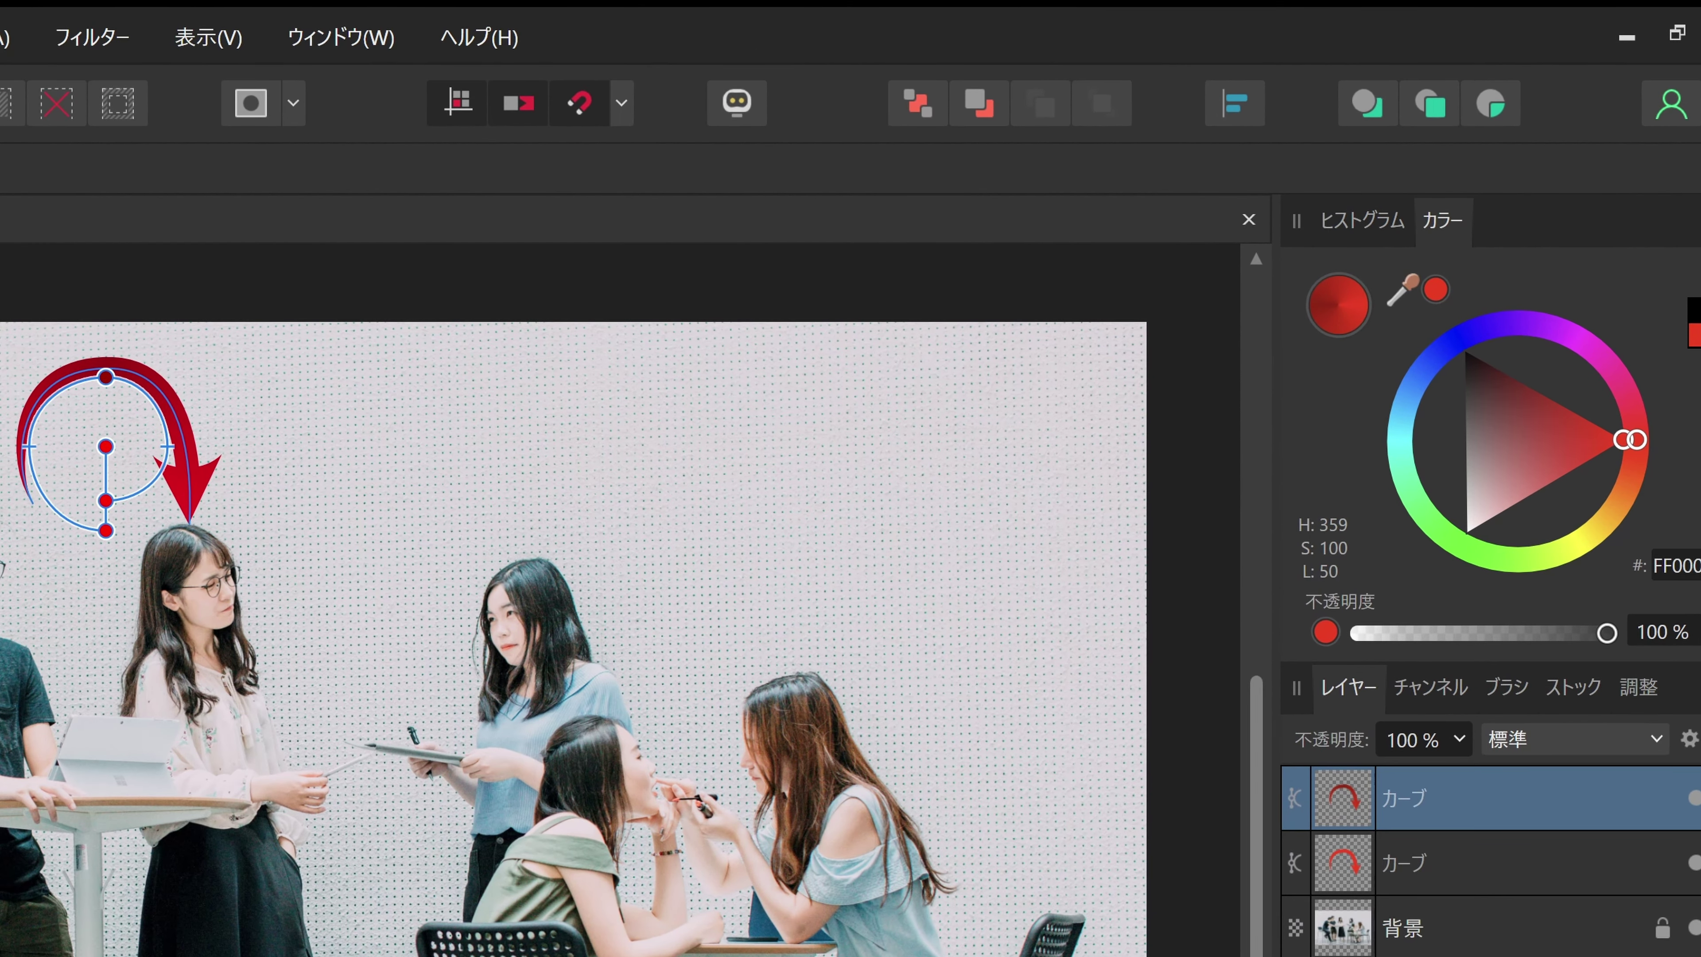
# Add a blue gradient stop at the arrowhead and make the tail stop bright magenta.
pyautogui.click(155, 478)
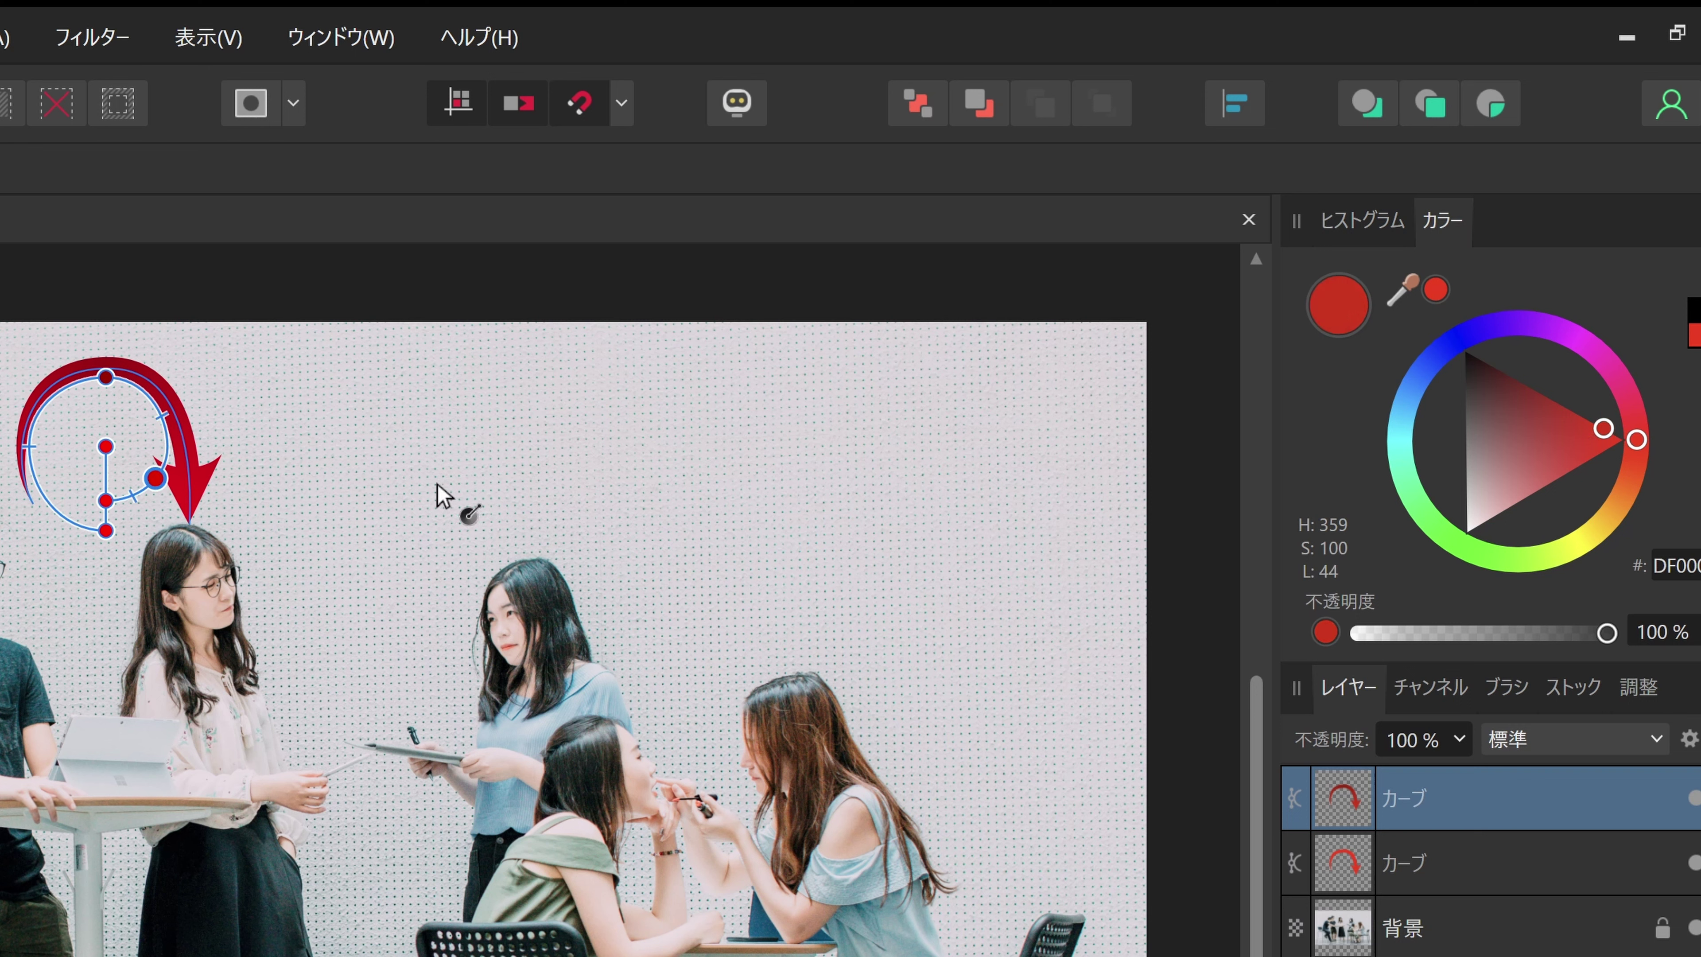
pyautogui.click(1465, 339)
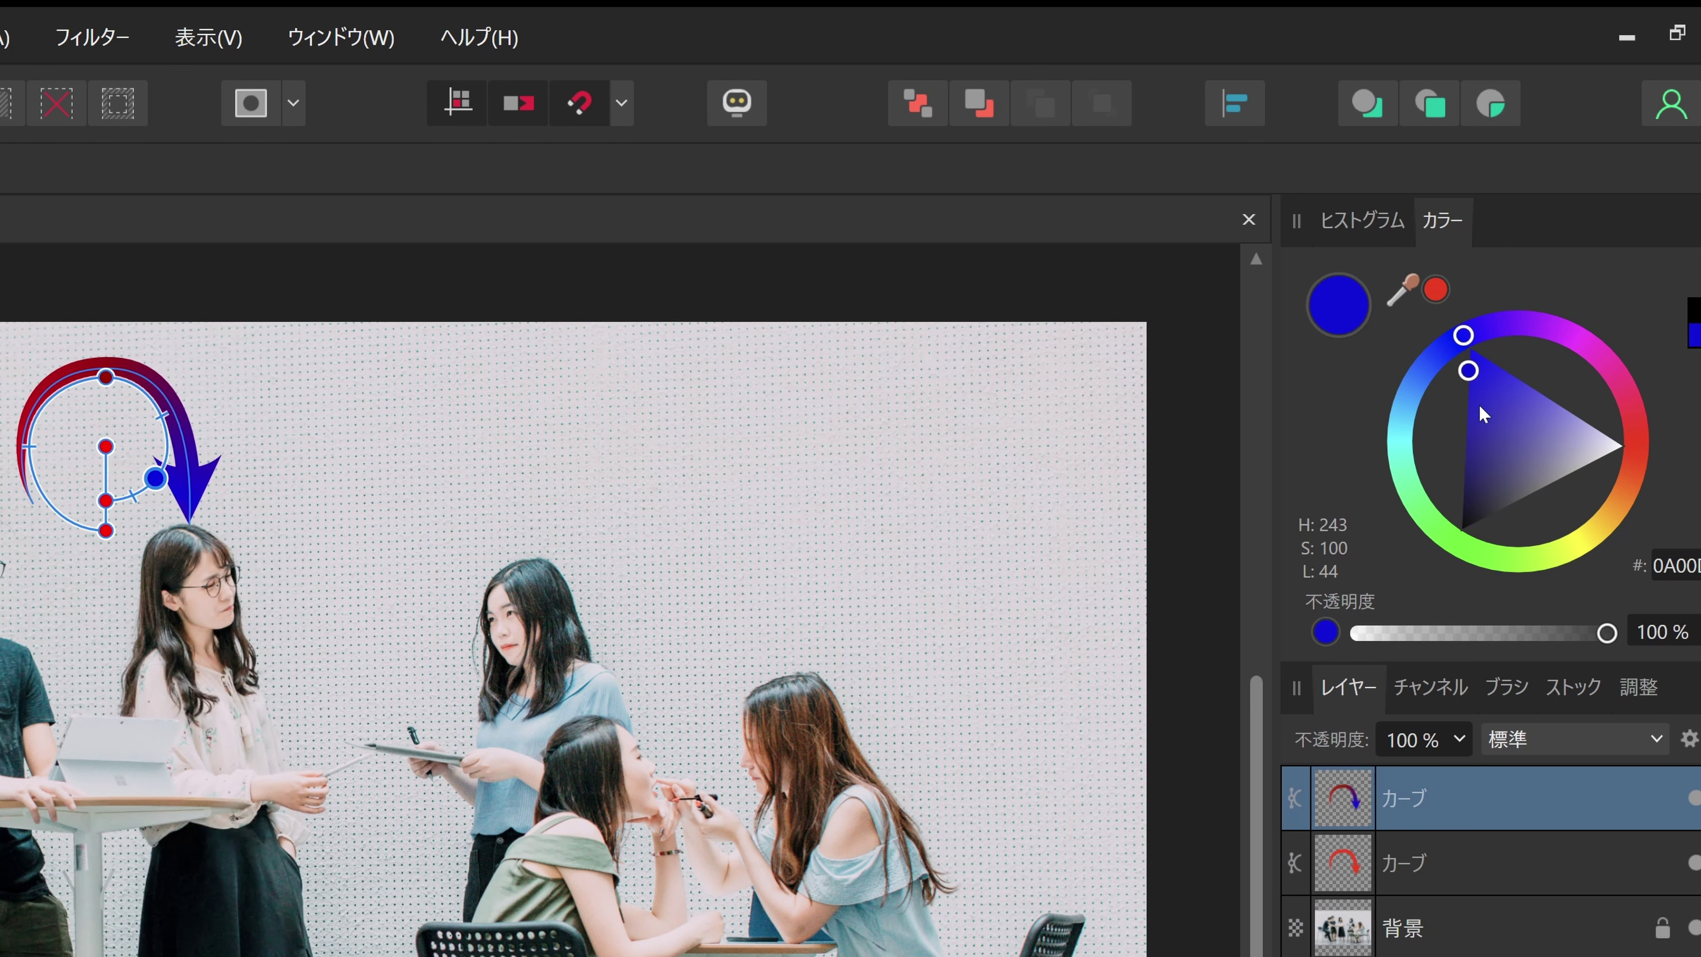
pyautogui.click(1469, 369)
pyautogui.moveTo(1469, 370); pyautogui.dragTo(1469, 345)
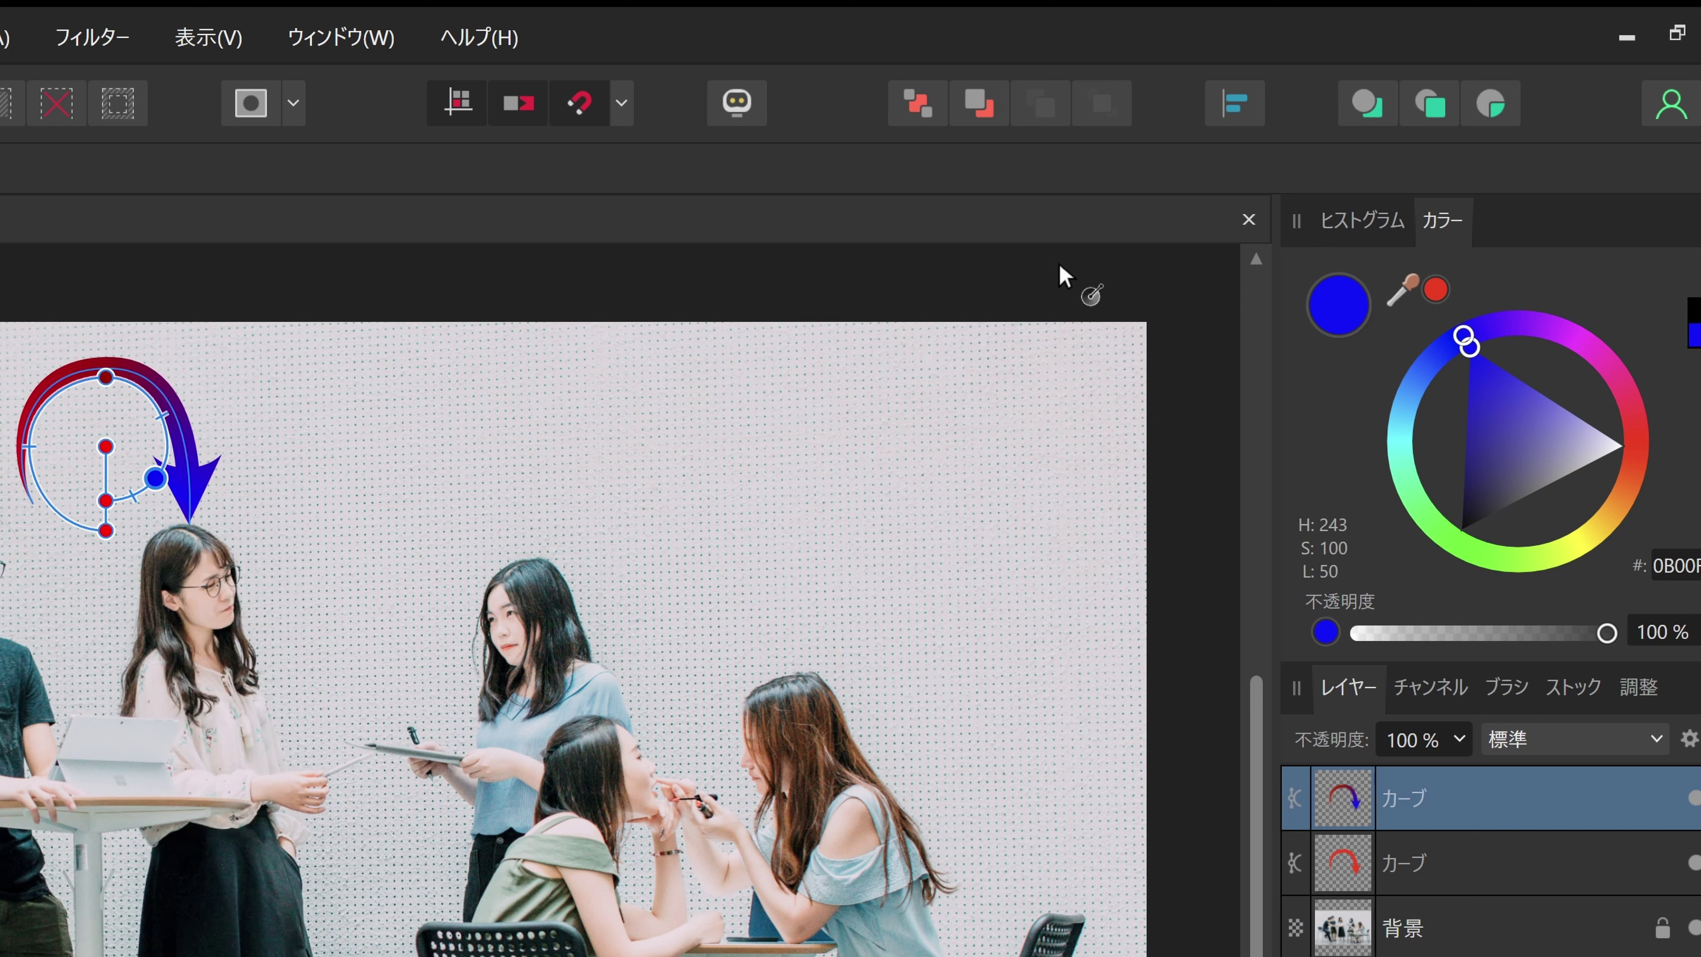
pyautogui.click(105, 377)
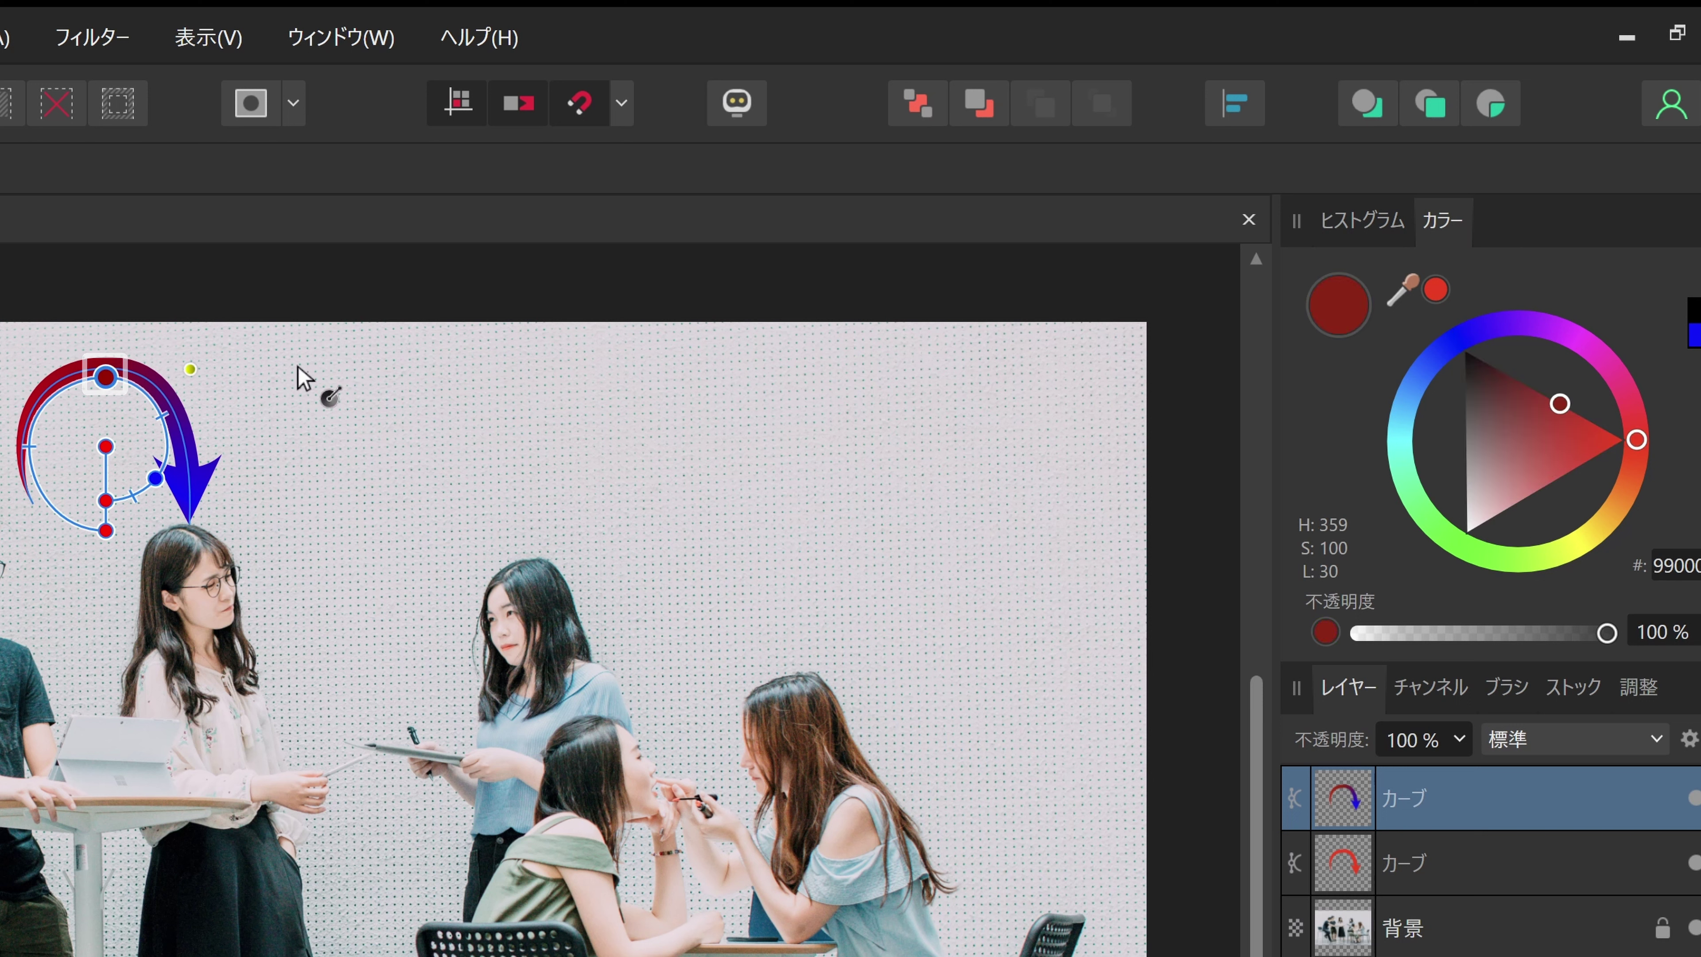
pyautogui.moveTo(190, 368); pyautogui.dragTo(551, 359)
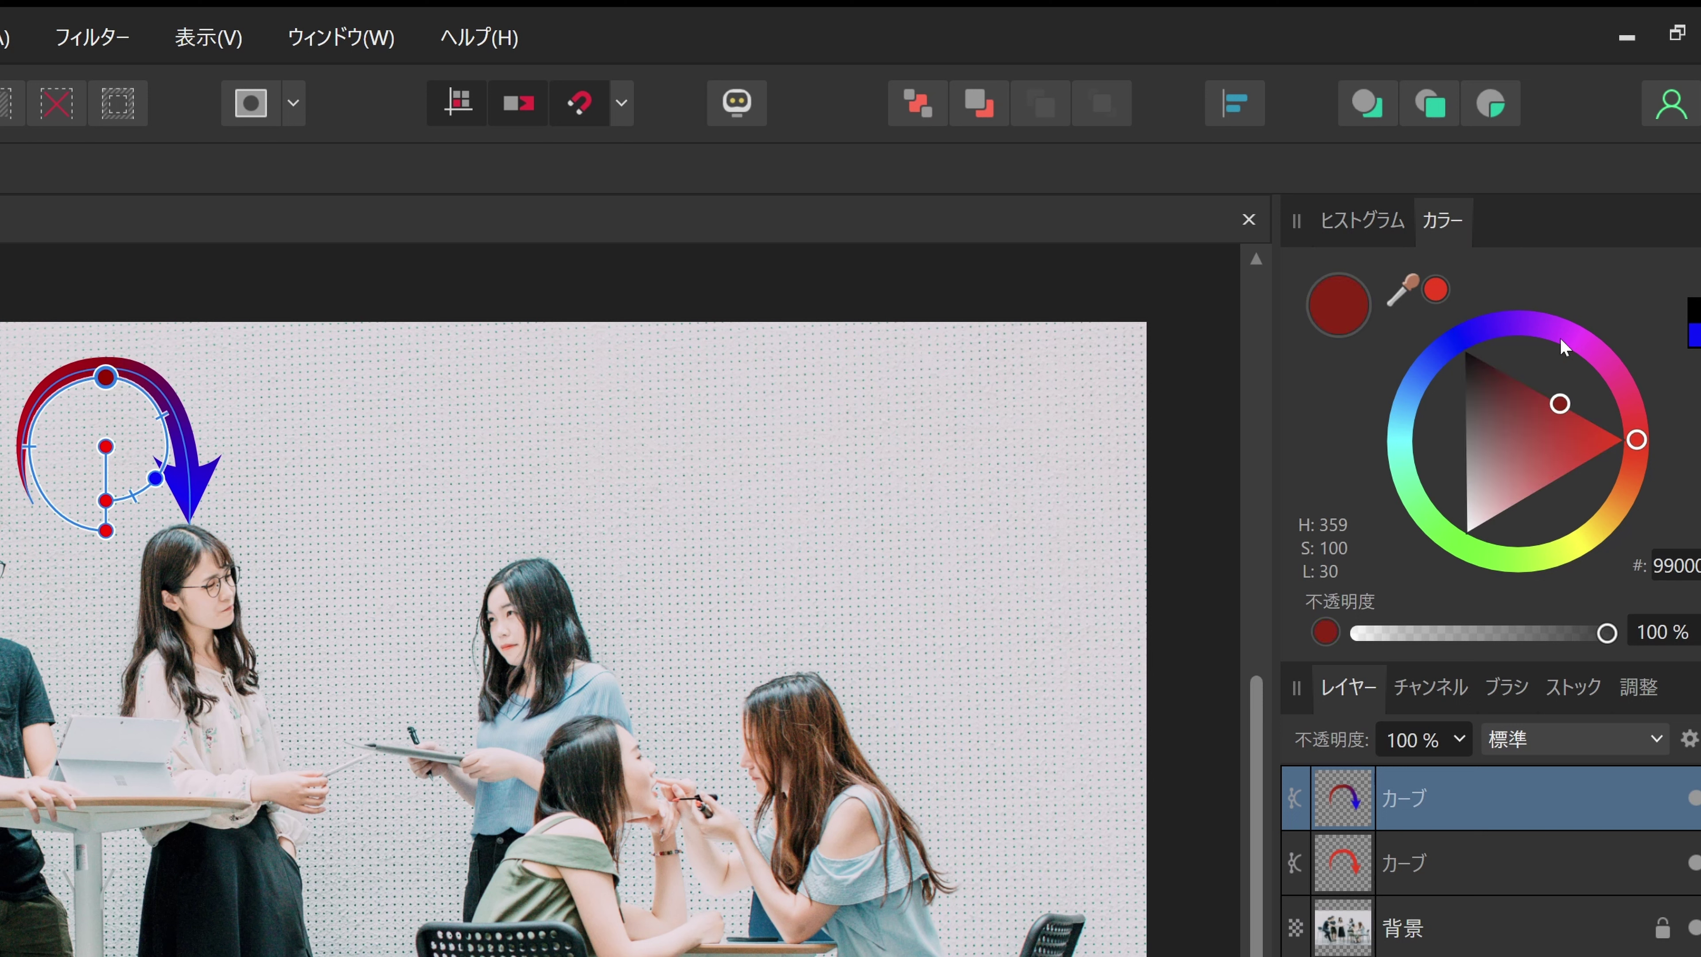
pyautogui.click(1585, 344)
pyautogui.moveTo(1586, 344); pyautogui.dragTo(1576, 348)
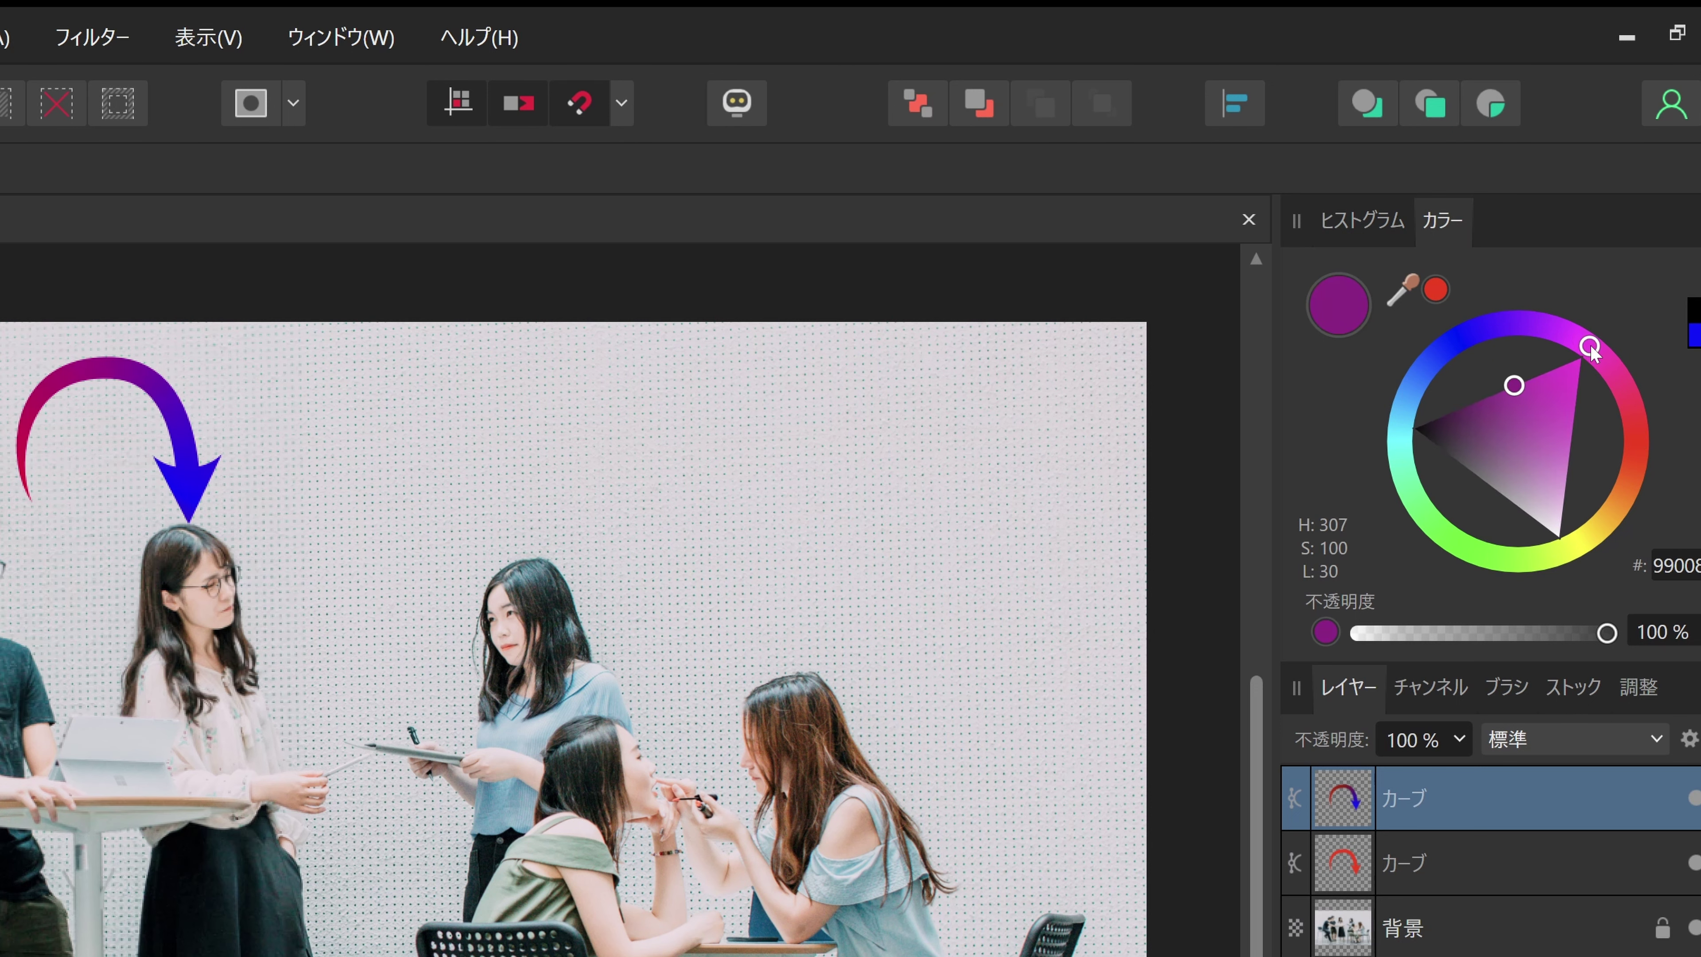
pyautogui.click(1572, 357)
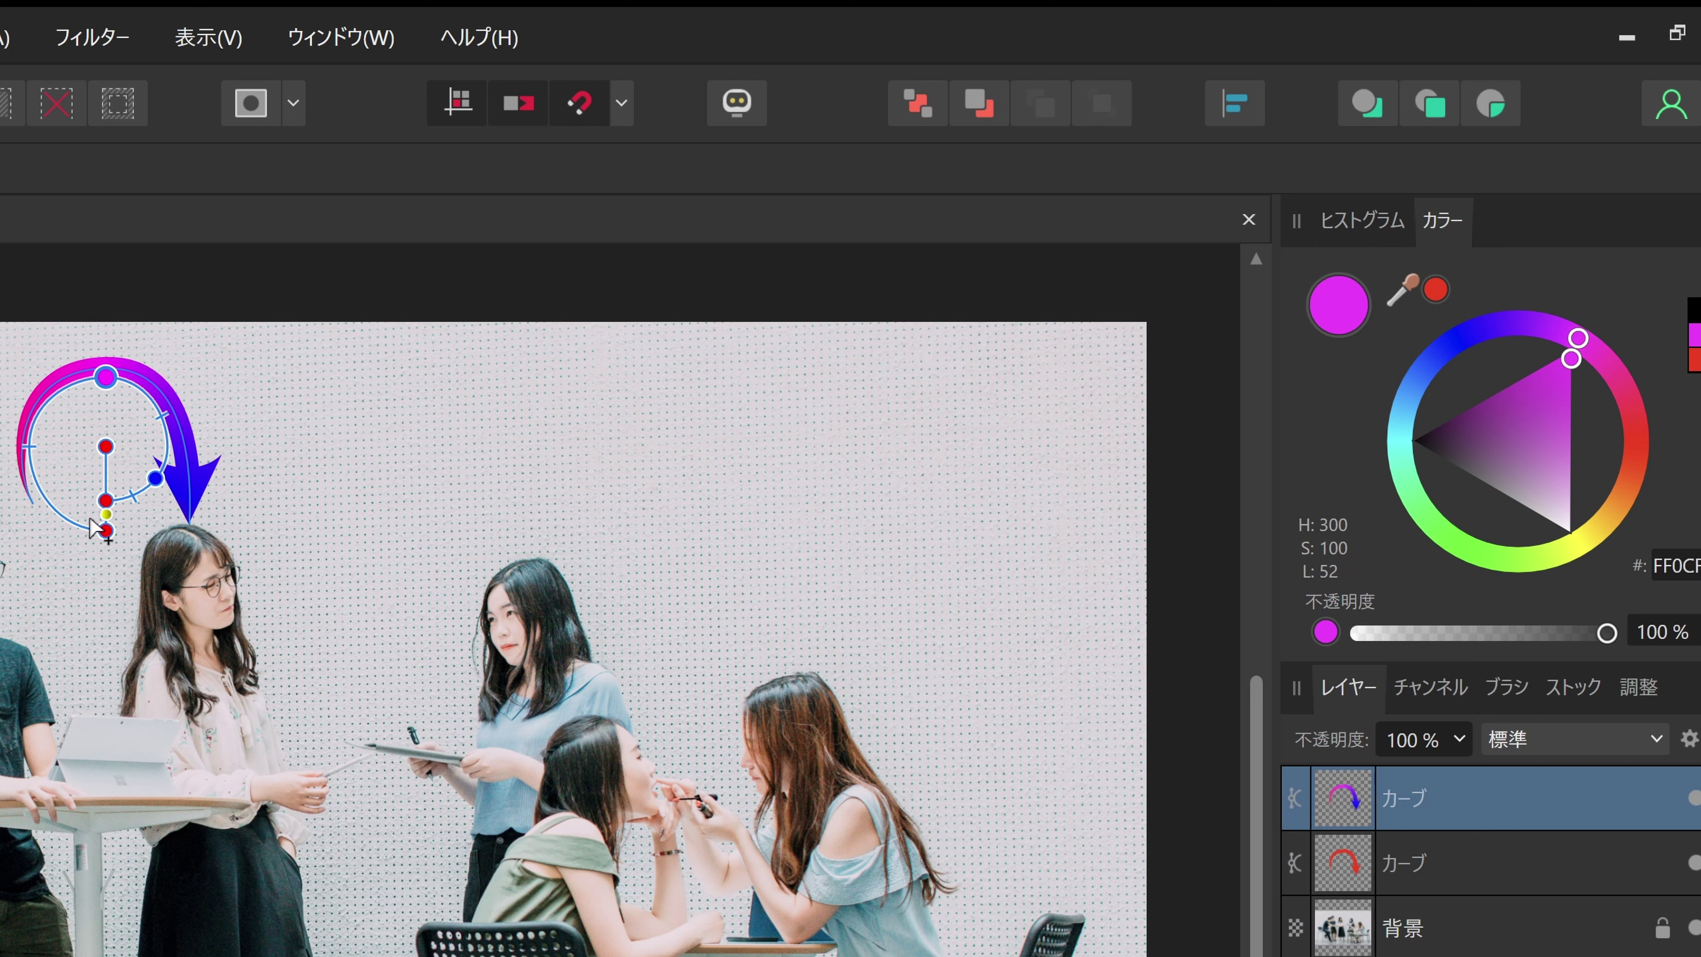
# Add a red colour stop partway along the arrow's gradient.
pyautogui.click(39, 485)
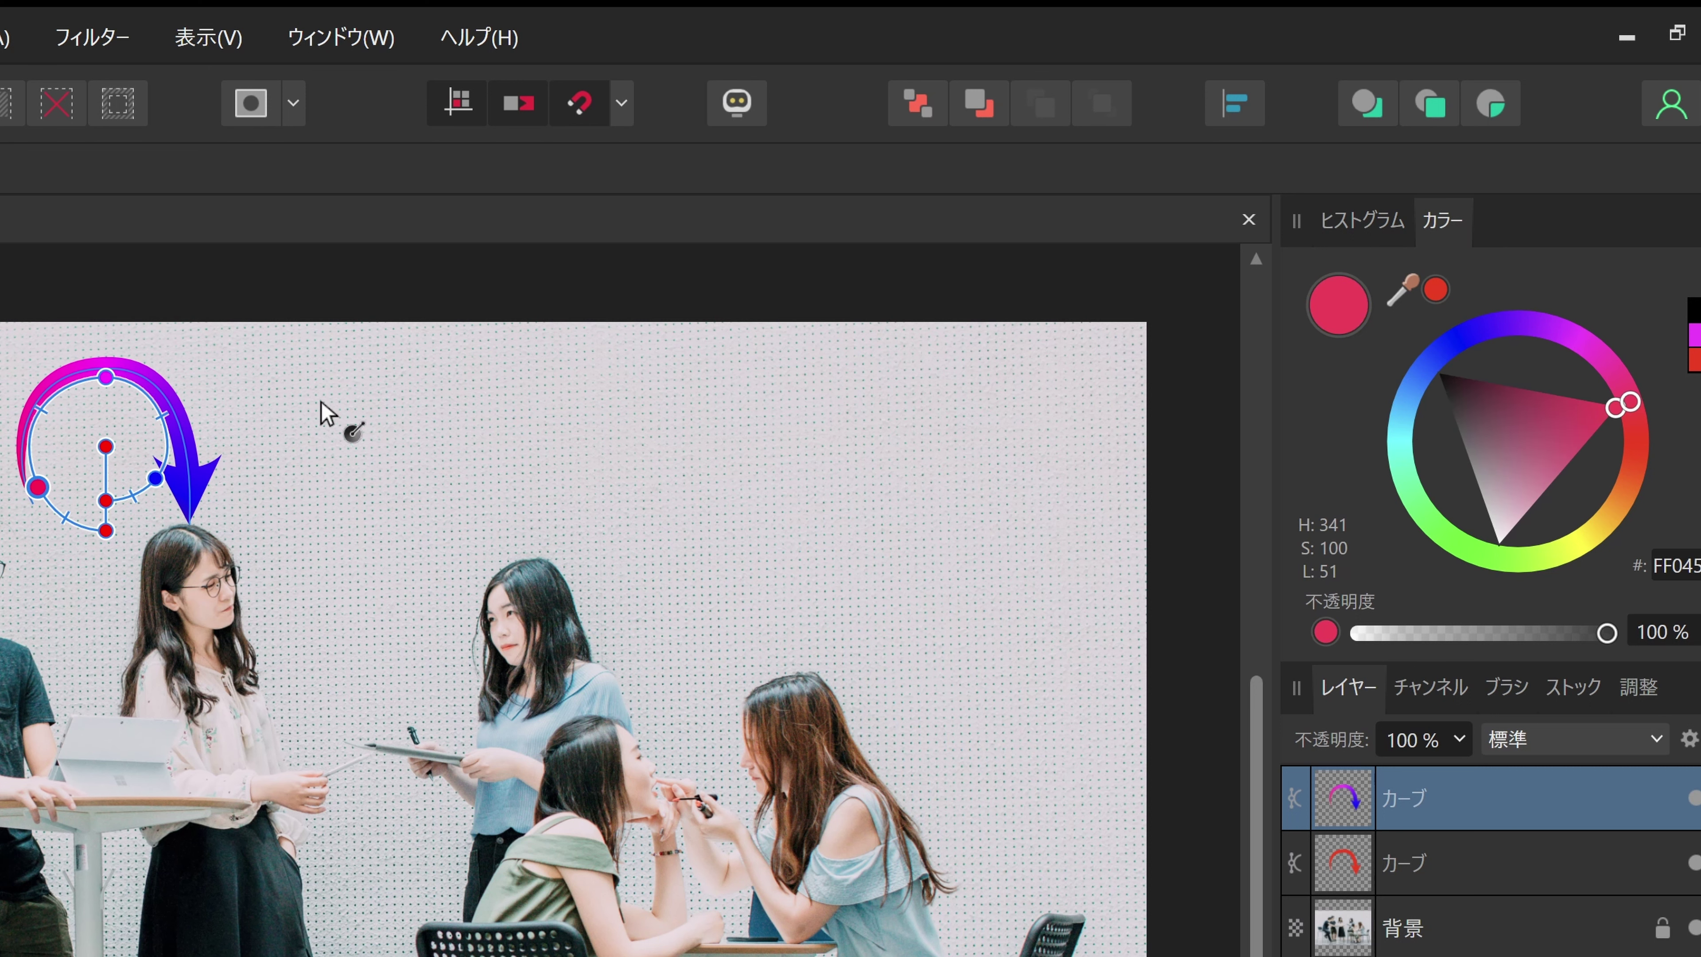
pyautogui.click(1642, 439)
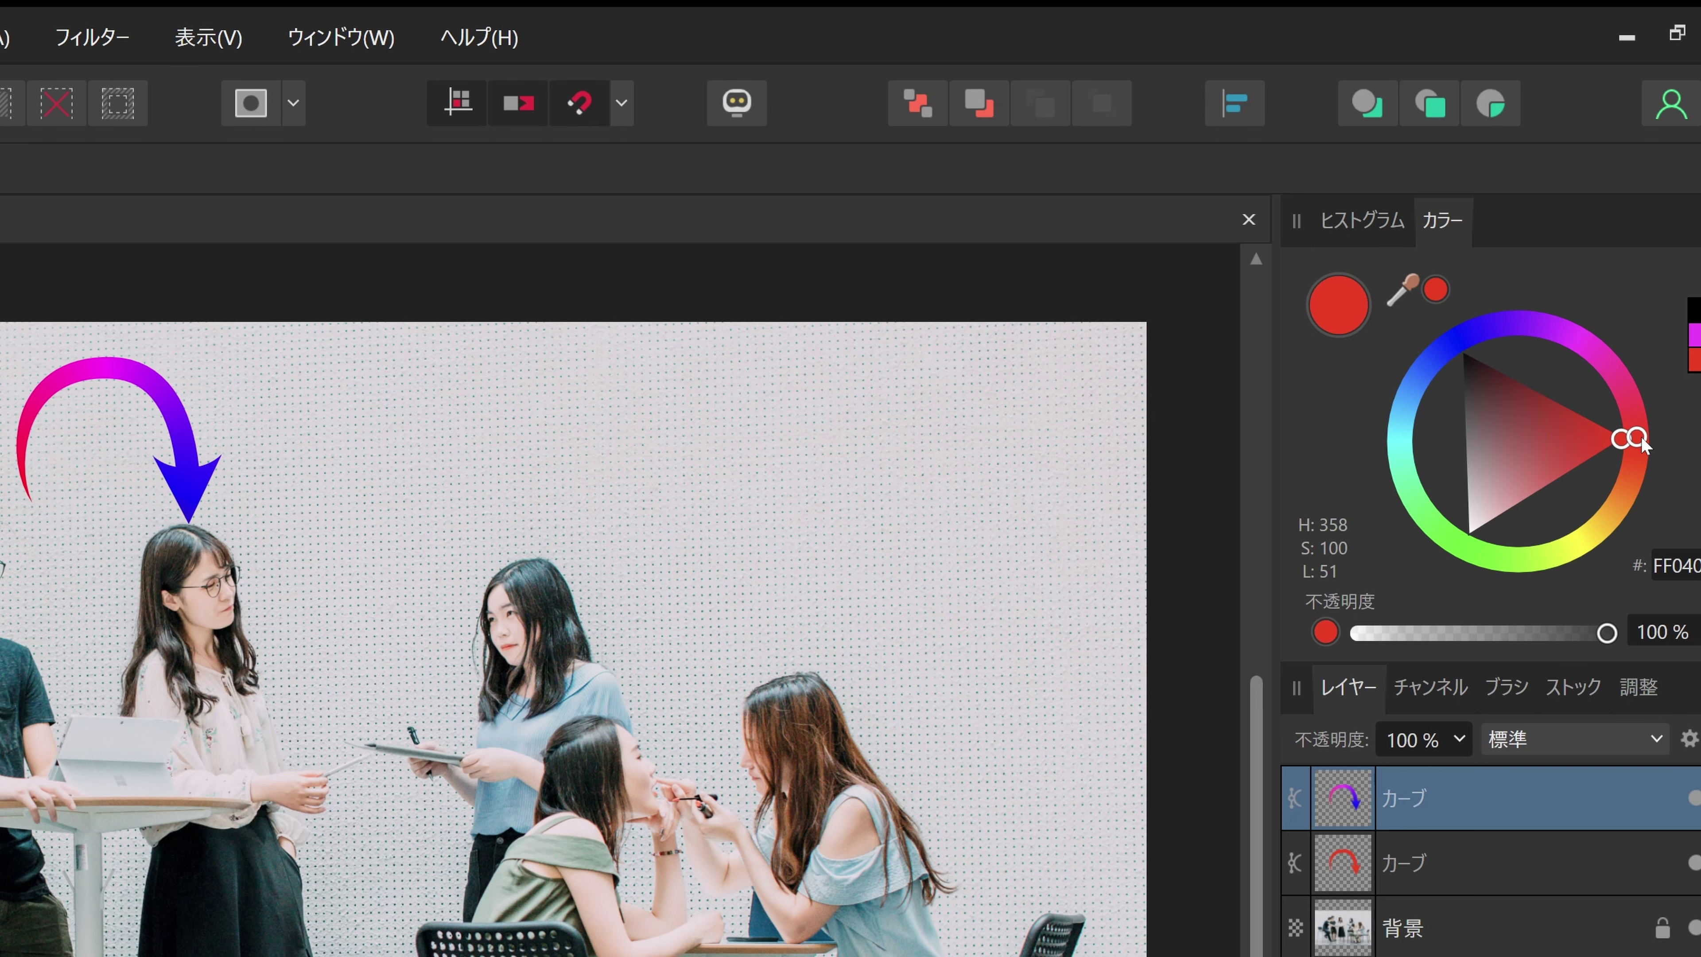
pyautogui.moveTo(1640, 435); pyautogui.dragTo(1641, 443)
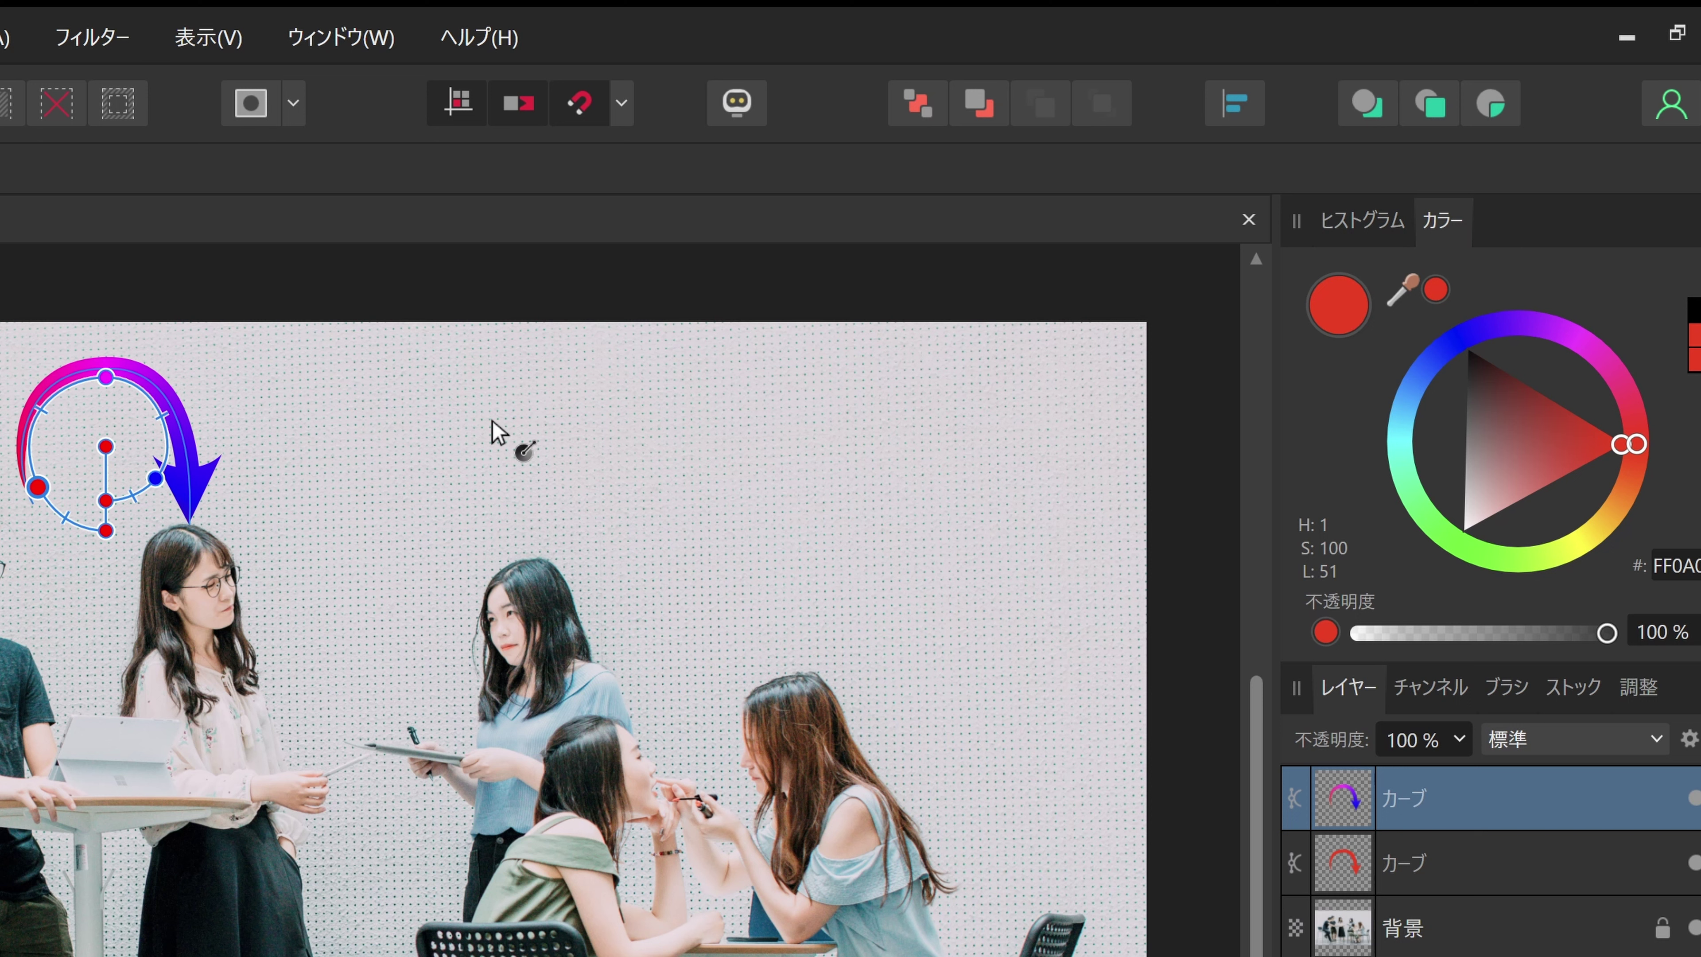
pyautogui.press('h')
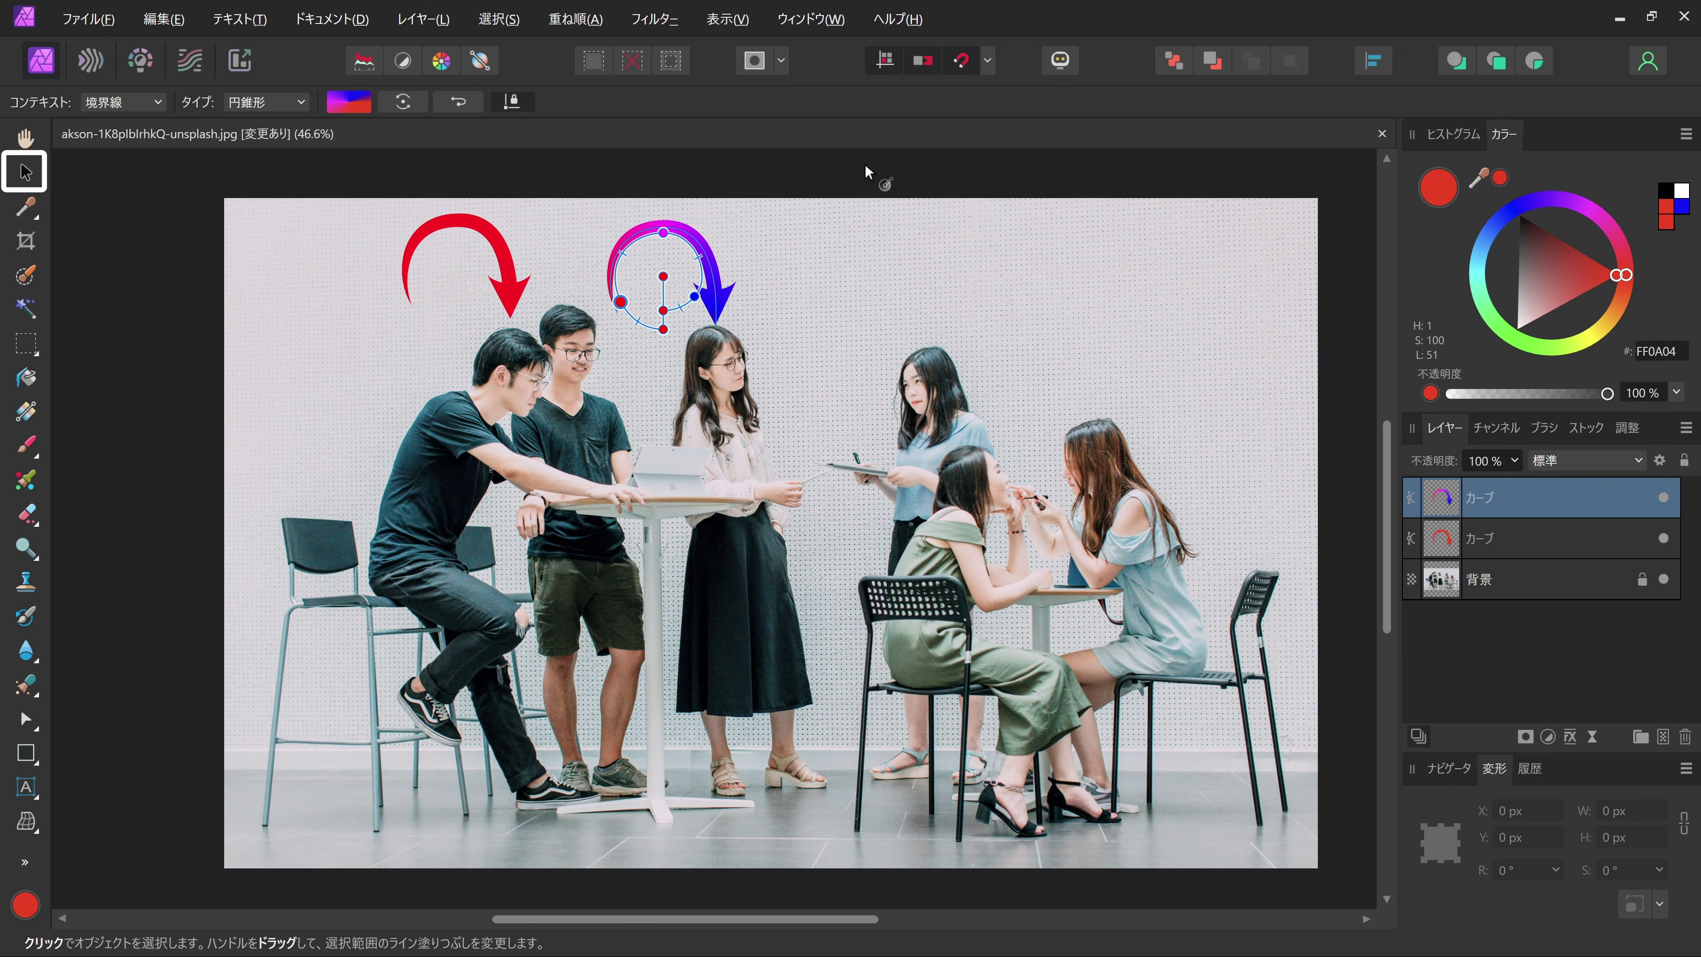
# Copy the red arrow, flip it horizontally, and place it above the woman in blue.
pyautogui.click(25, 173)
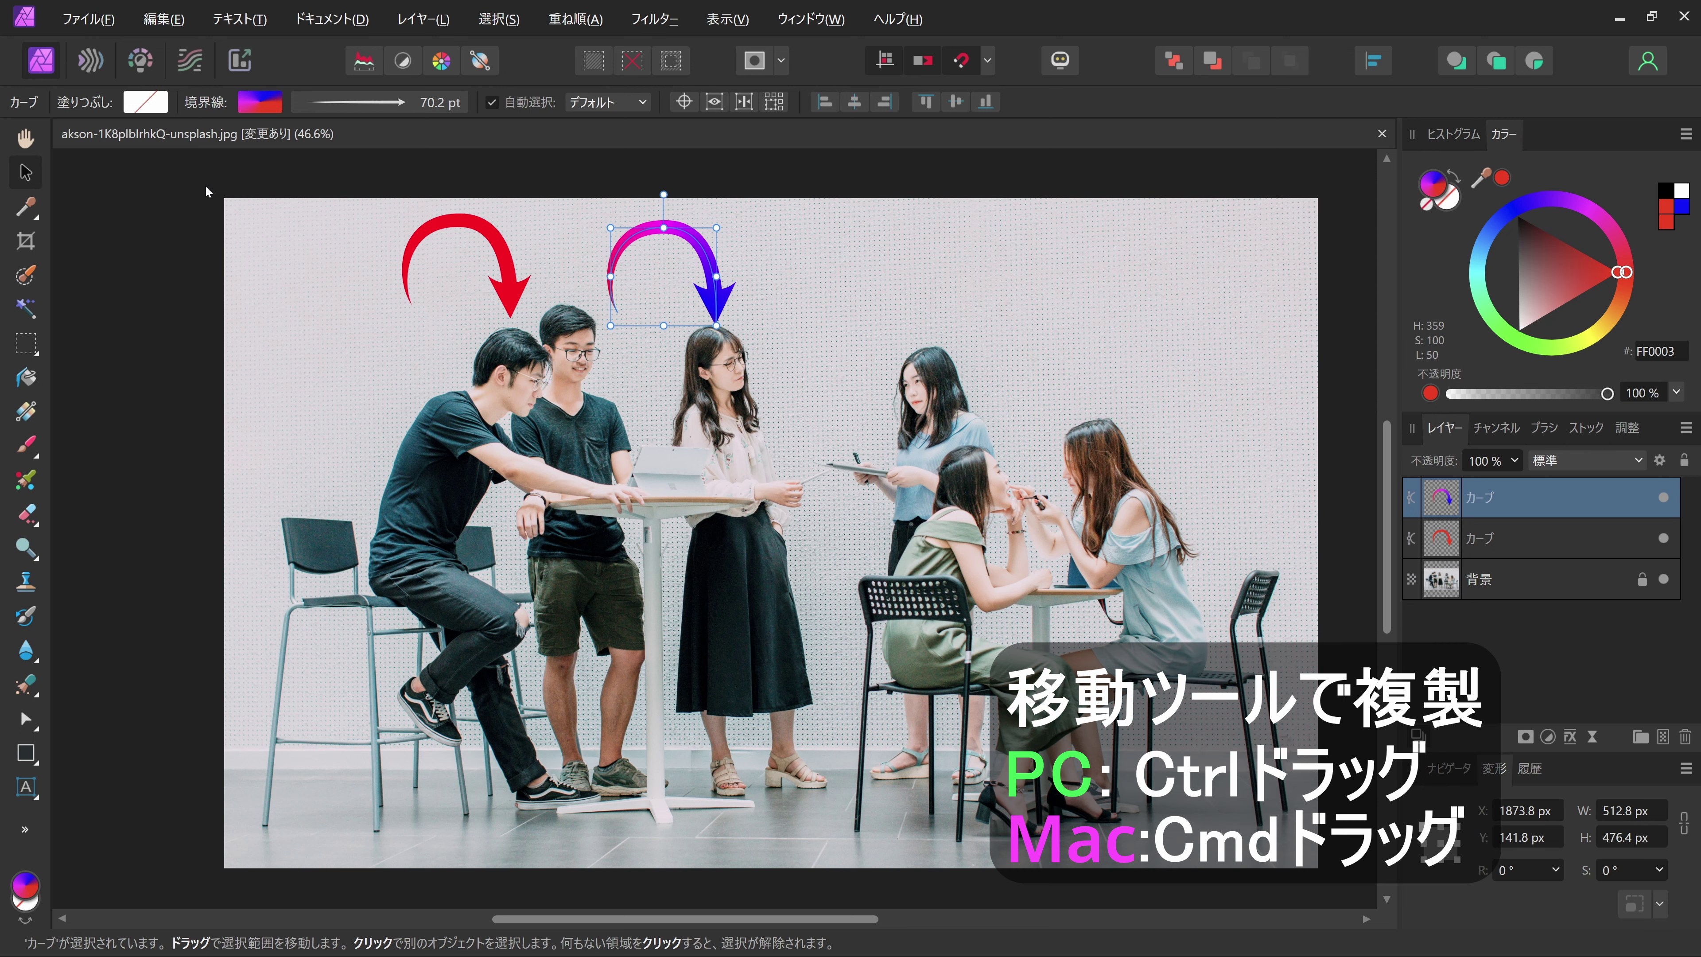
pyautogui.click(460, 228)
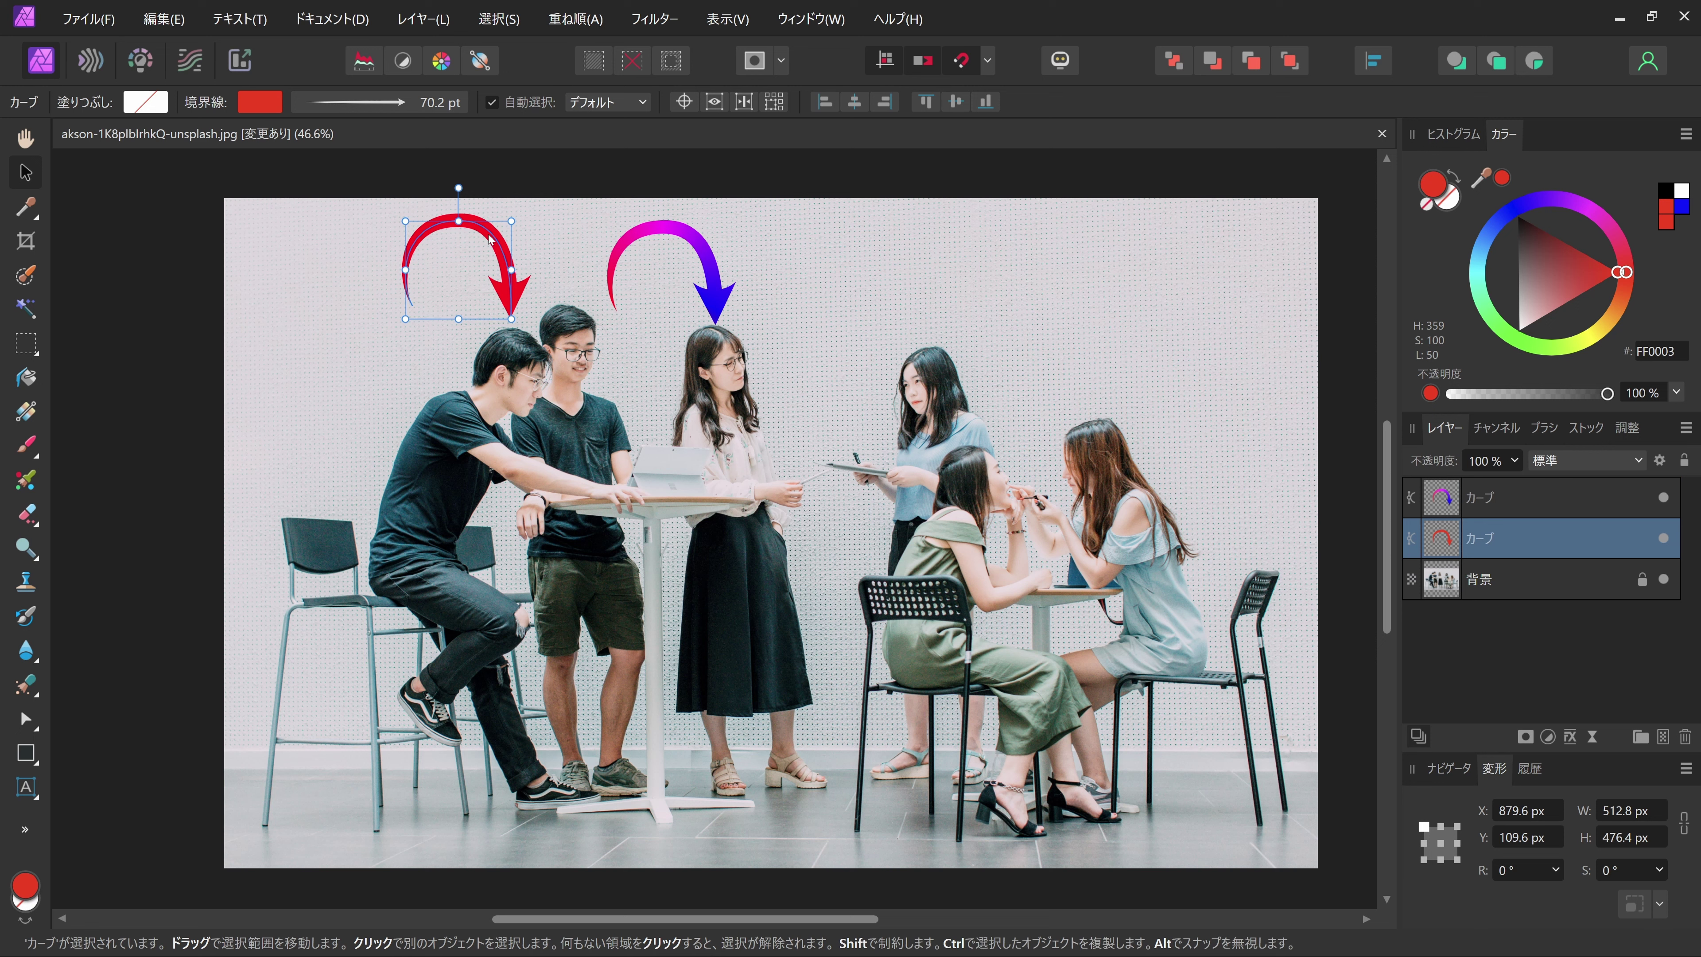
pyautogui.moveTo(491, 242); pyautogui.dragTo(908, 266)
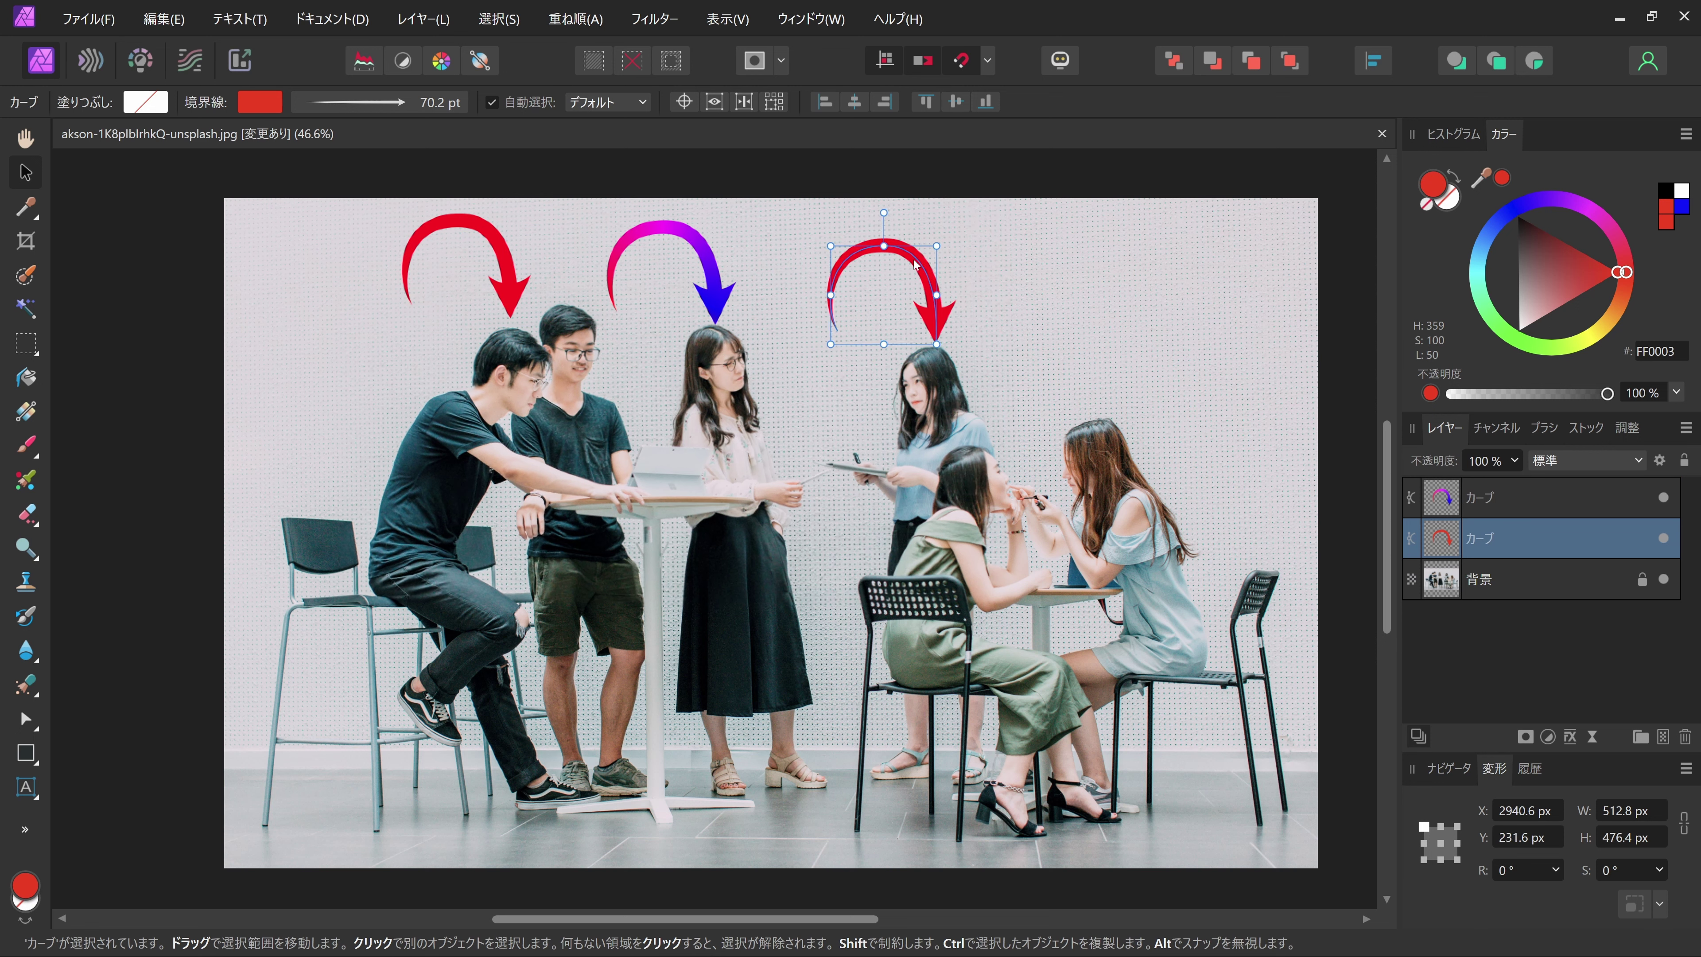
pyautogui.press('alt')
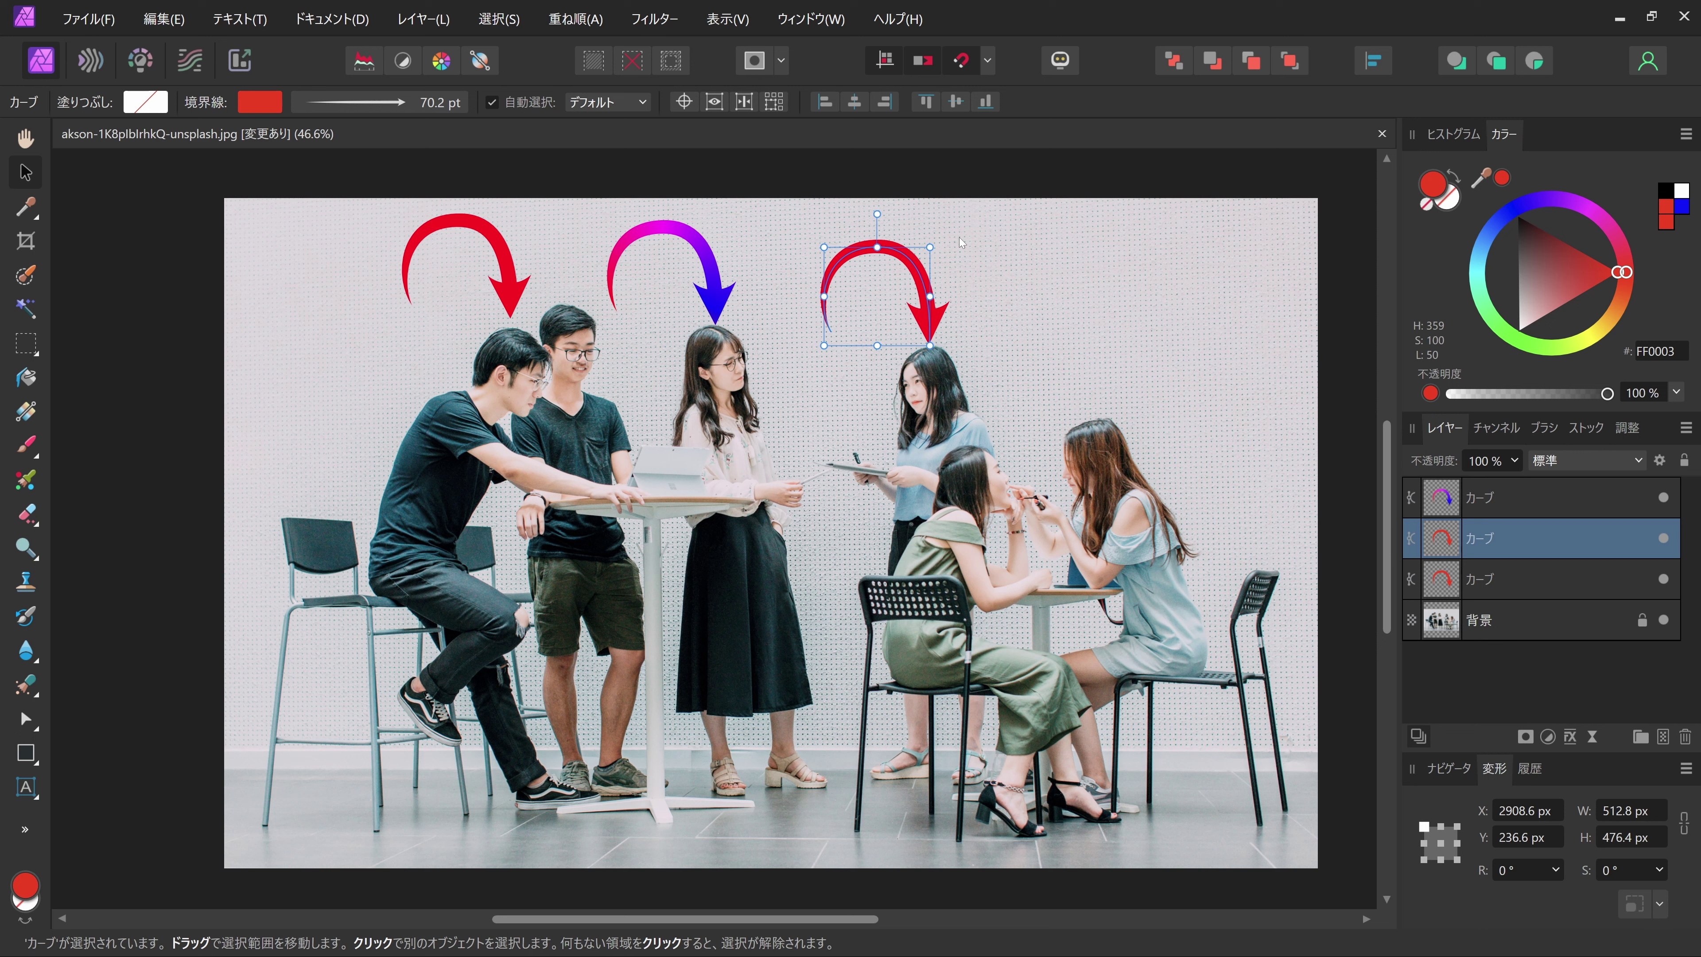
pyautogui.click(576, 19)
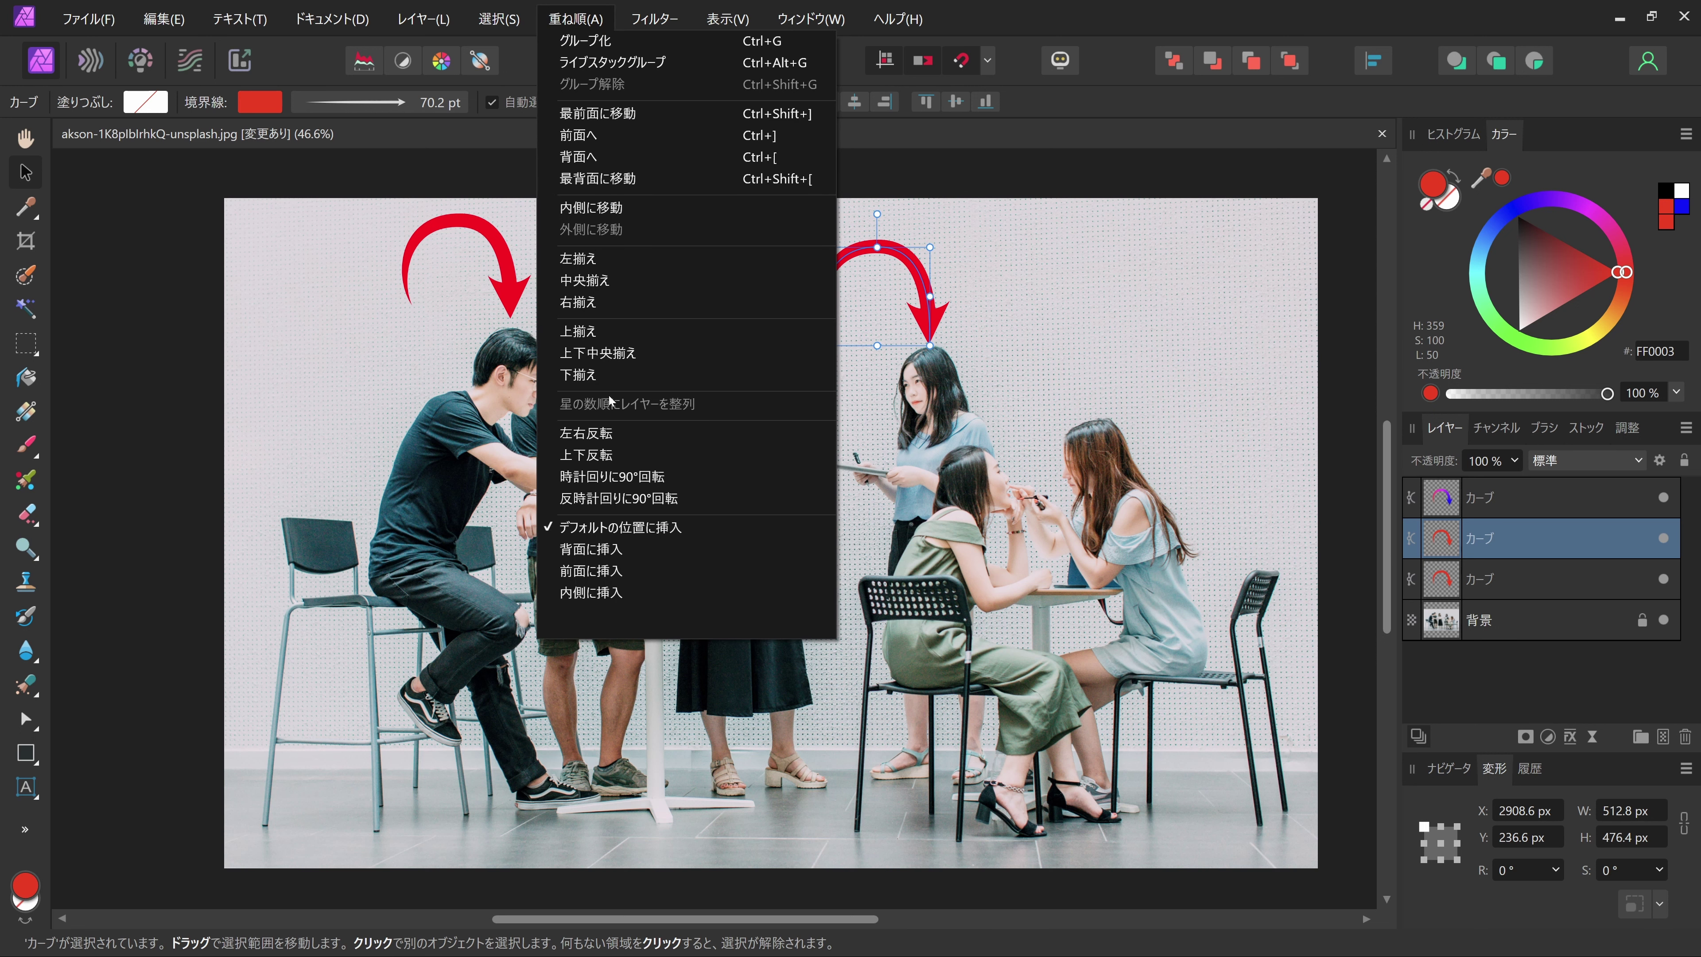
pyautogui.click(608, 433)
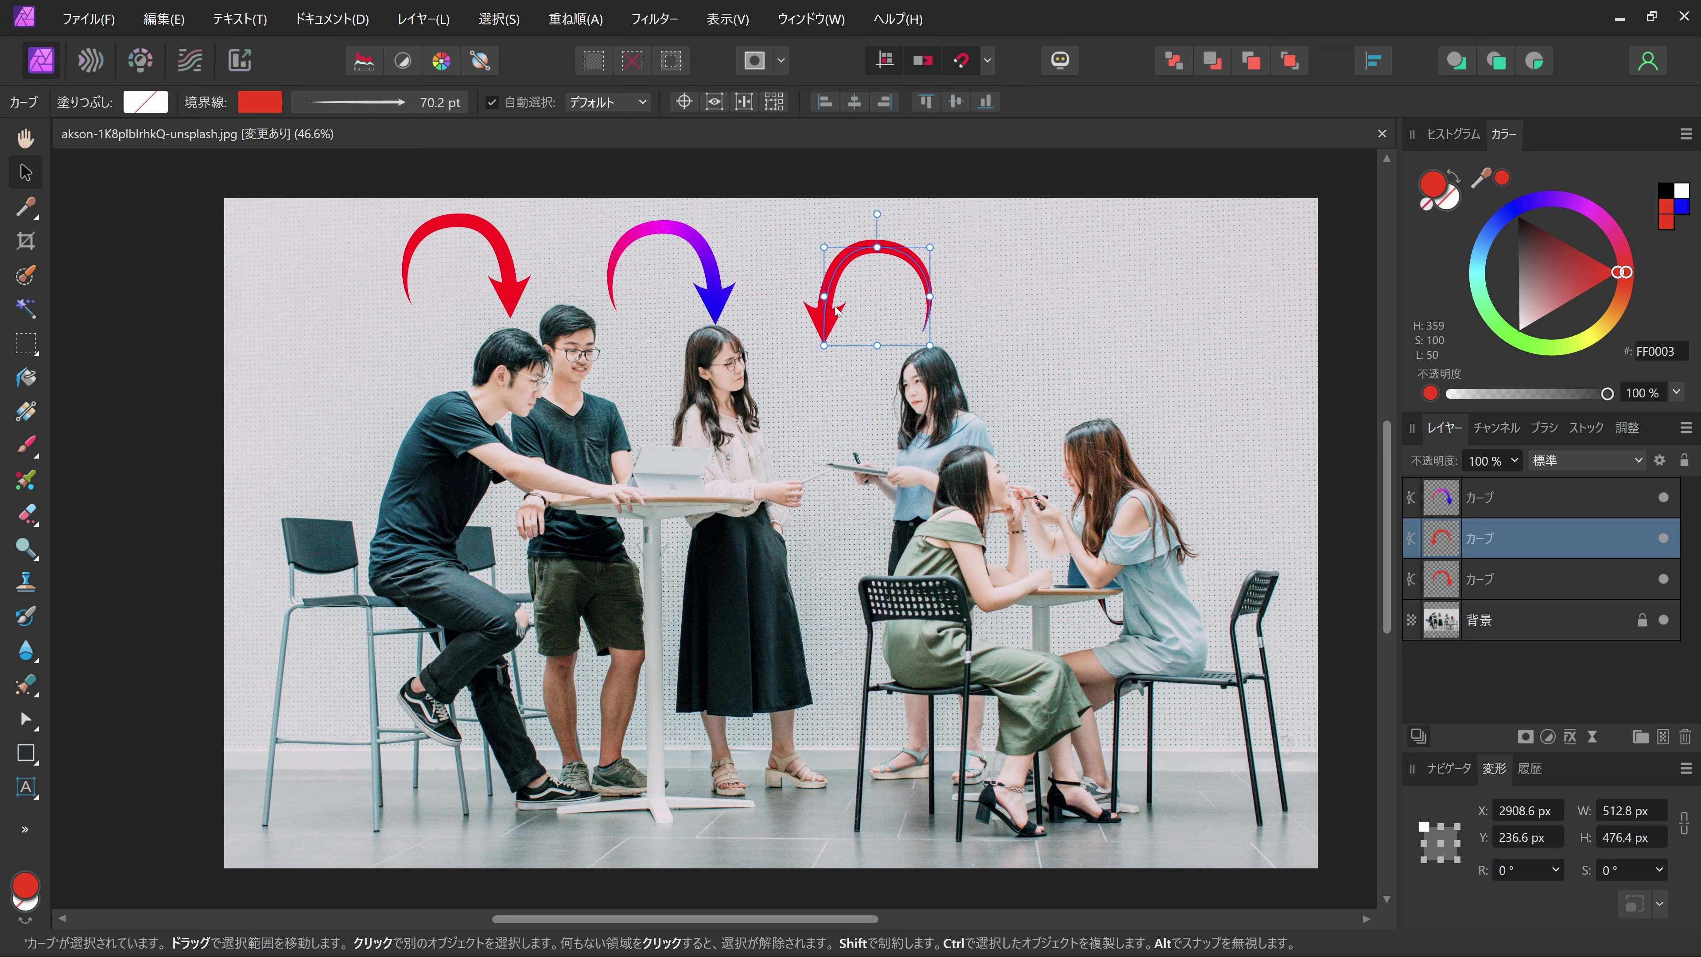
pyautogui.moveTo(826, 332); pyautogui.dragTo(932, 319)
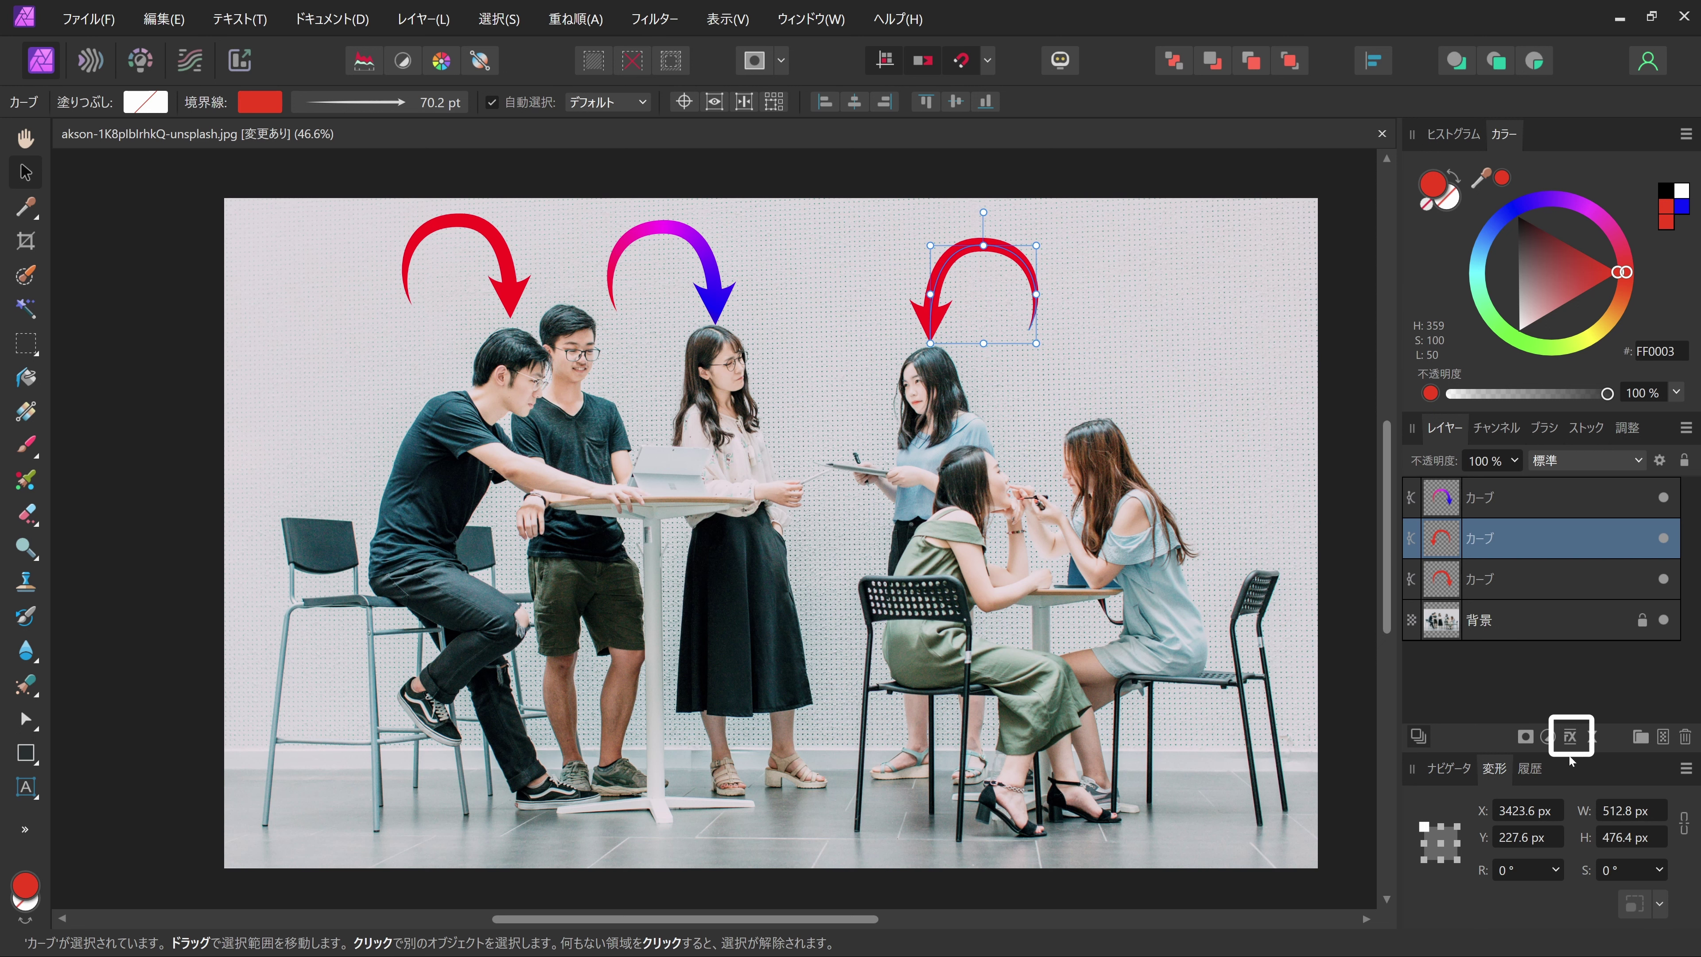
# Add a black 20.5 px Outside outline effect that scales with the third arrow.
pyautogui.click(1572, 741)
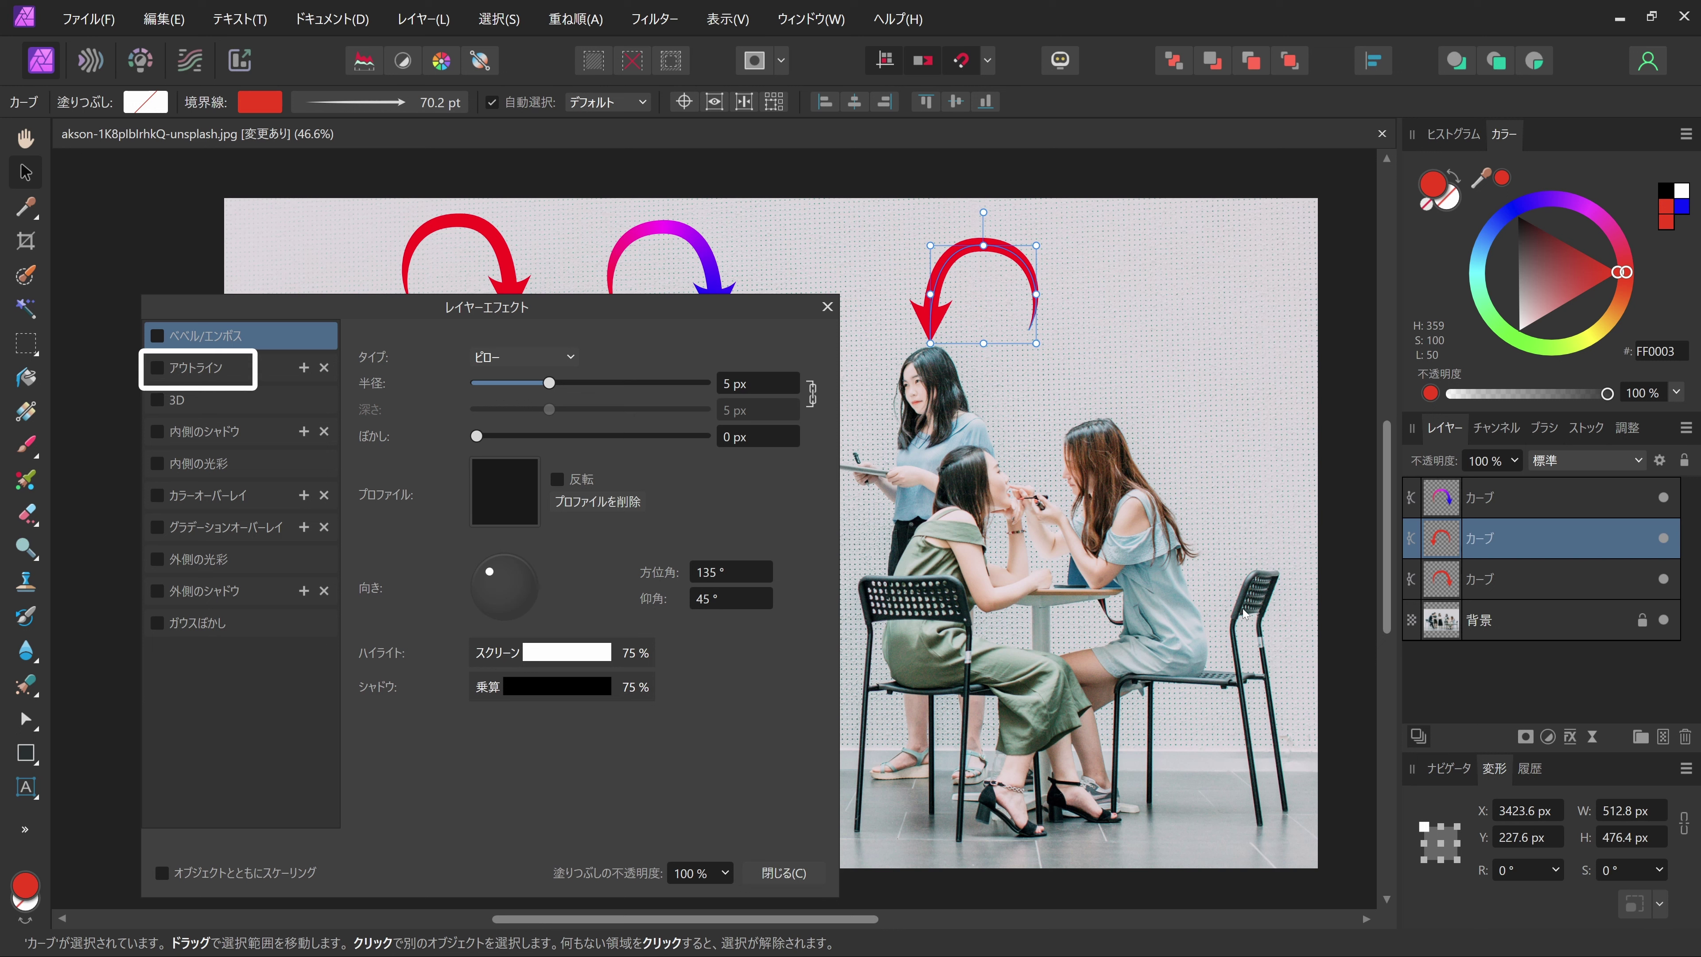
pyautogui.click(236, 369)
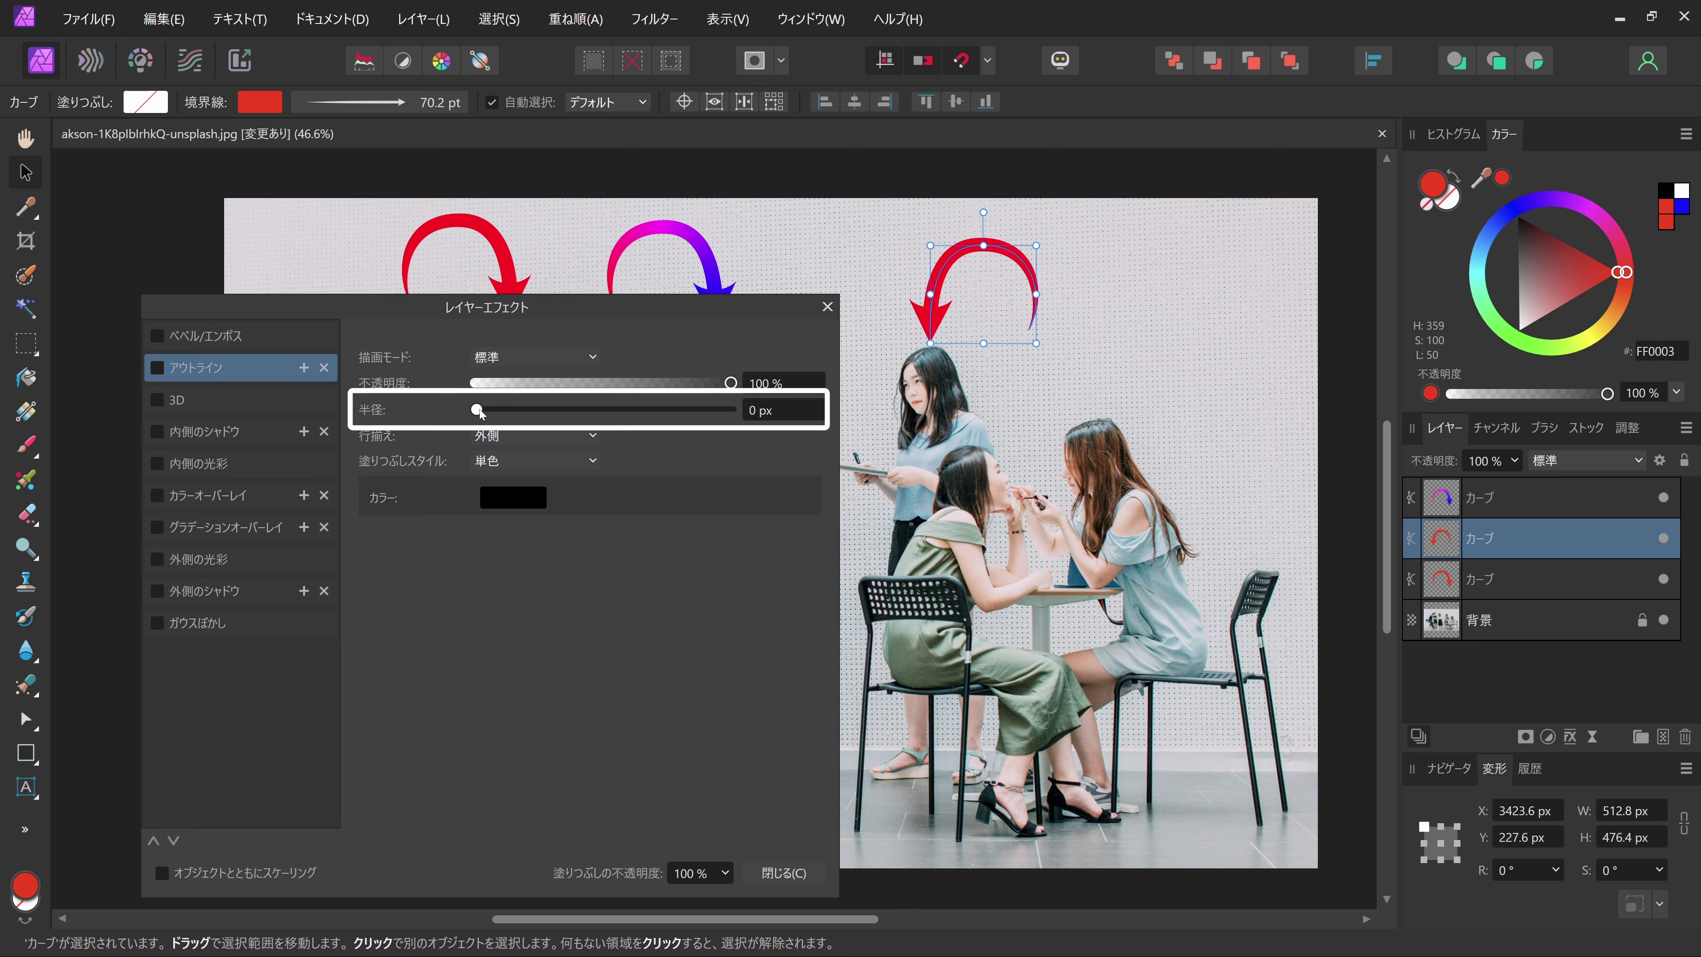
pyautogui.moveTo(477, 411); pyautogui.dragTo(618, 422)
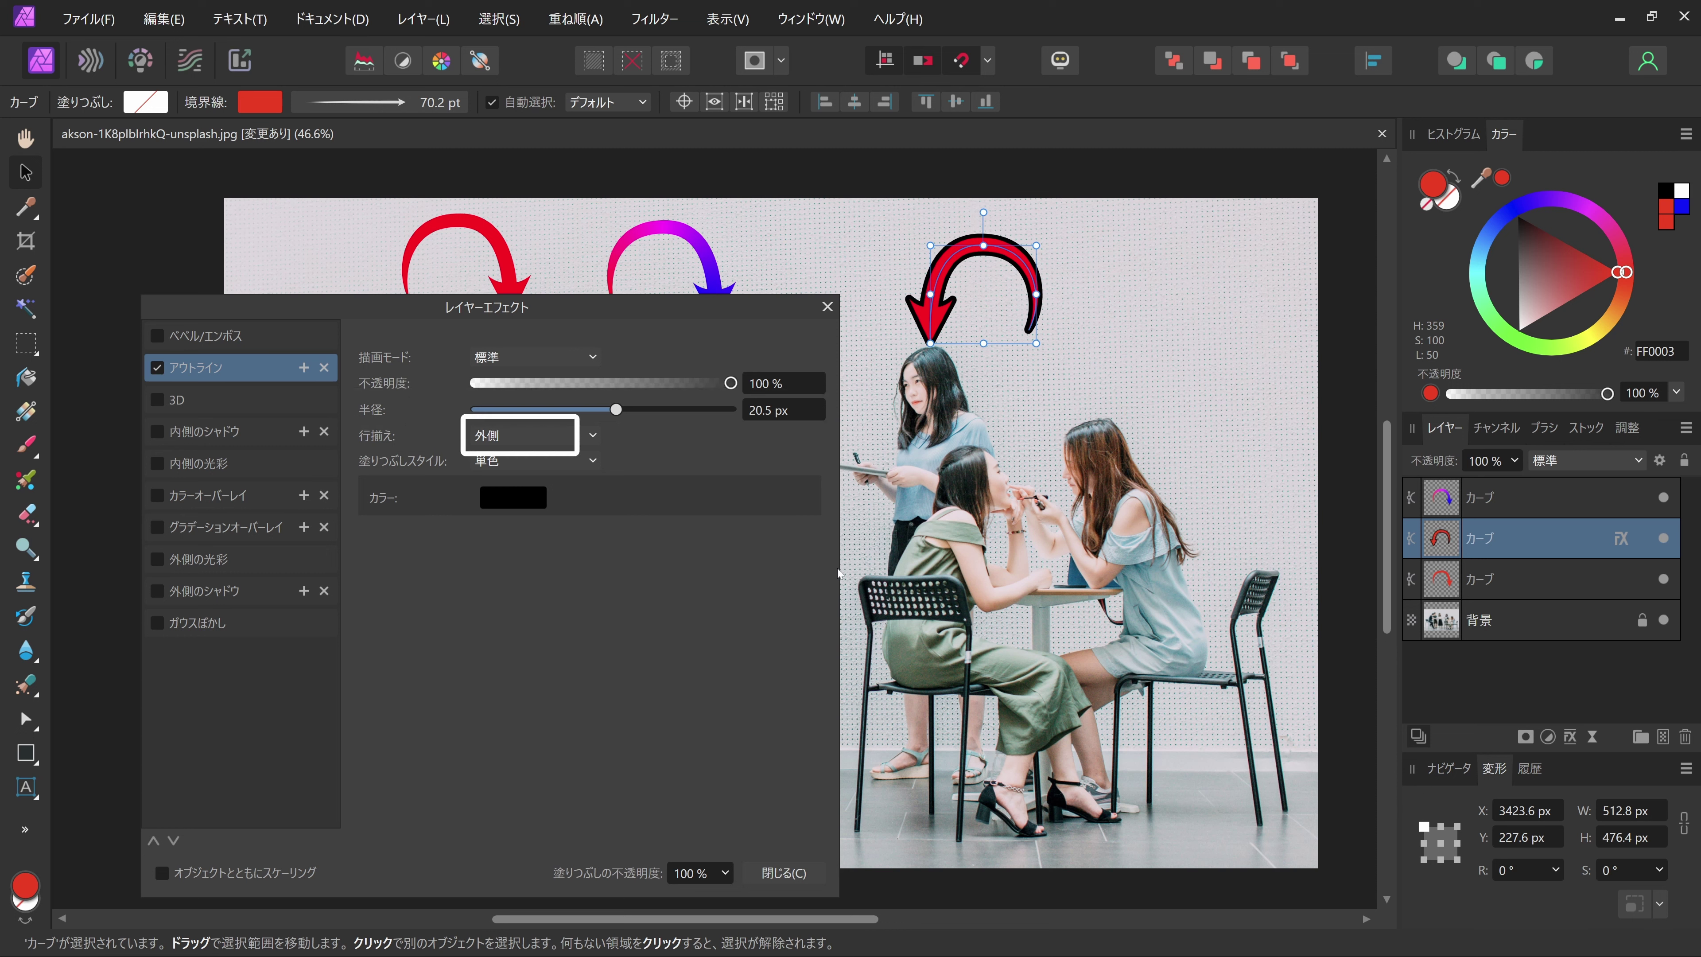
pyautogui.click(563, 443)
pyautogui.click(519, 511)
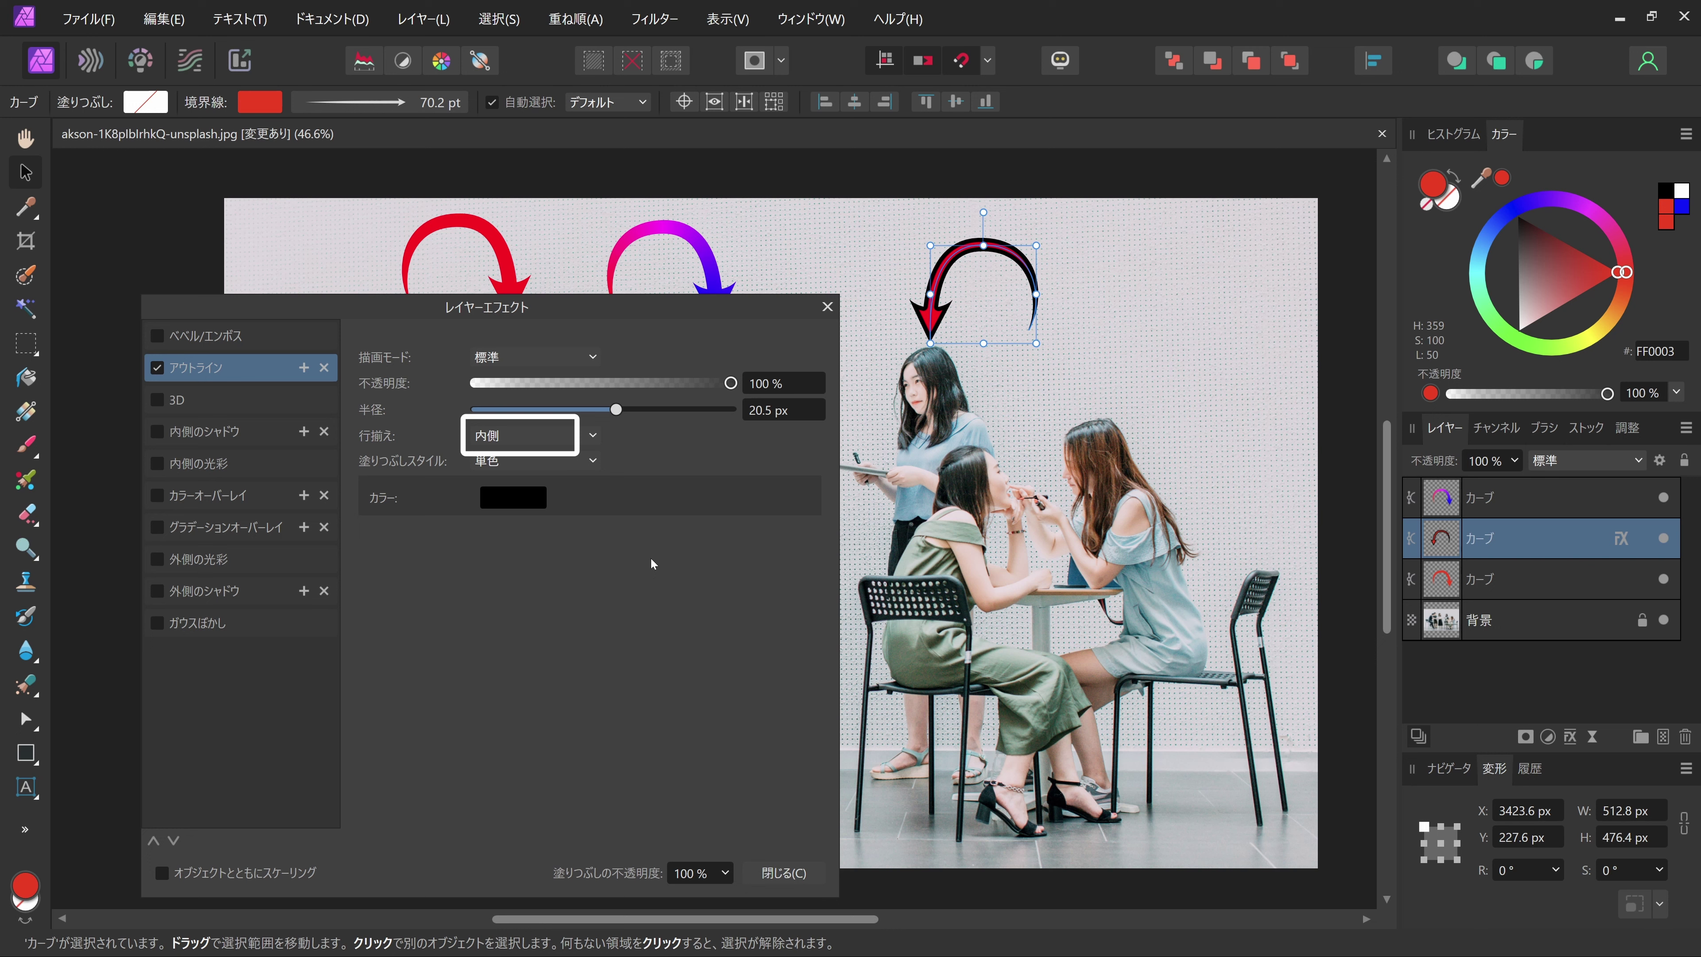
pyautogui.click(564, 447)
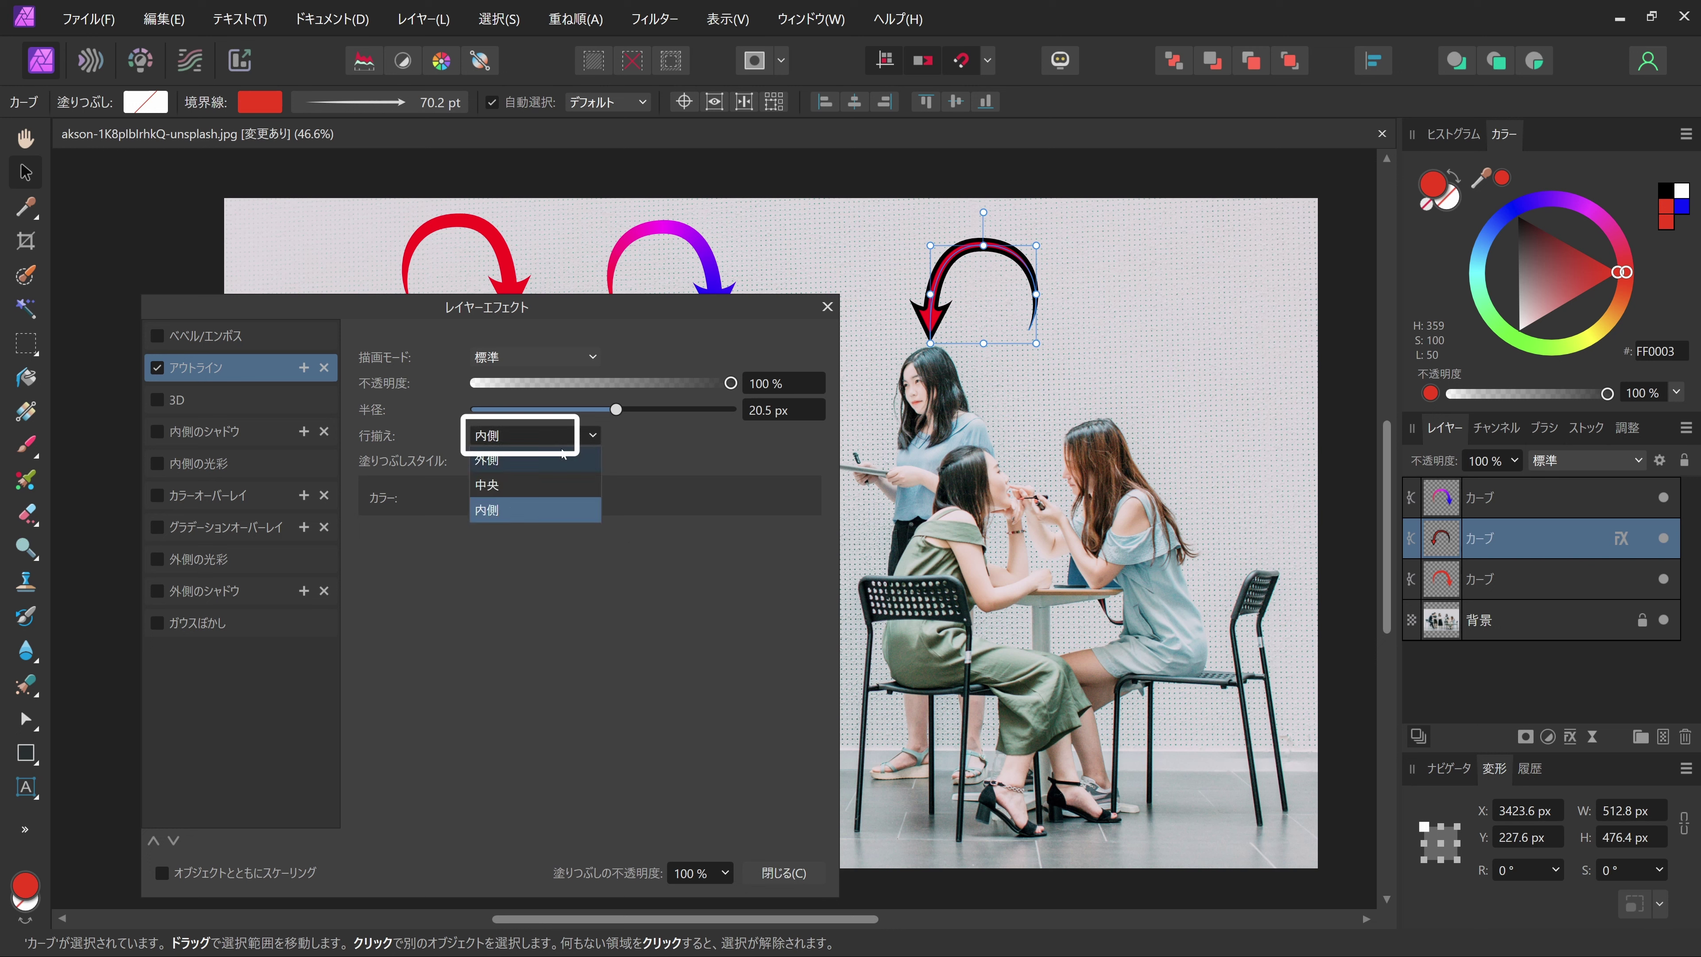
pyautogui.click(527, 461)
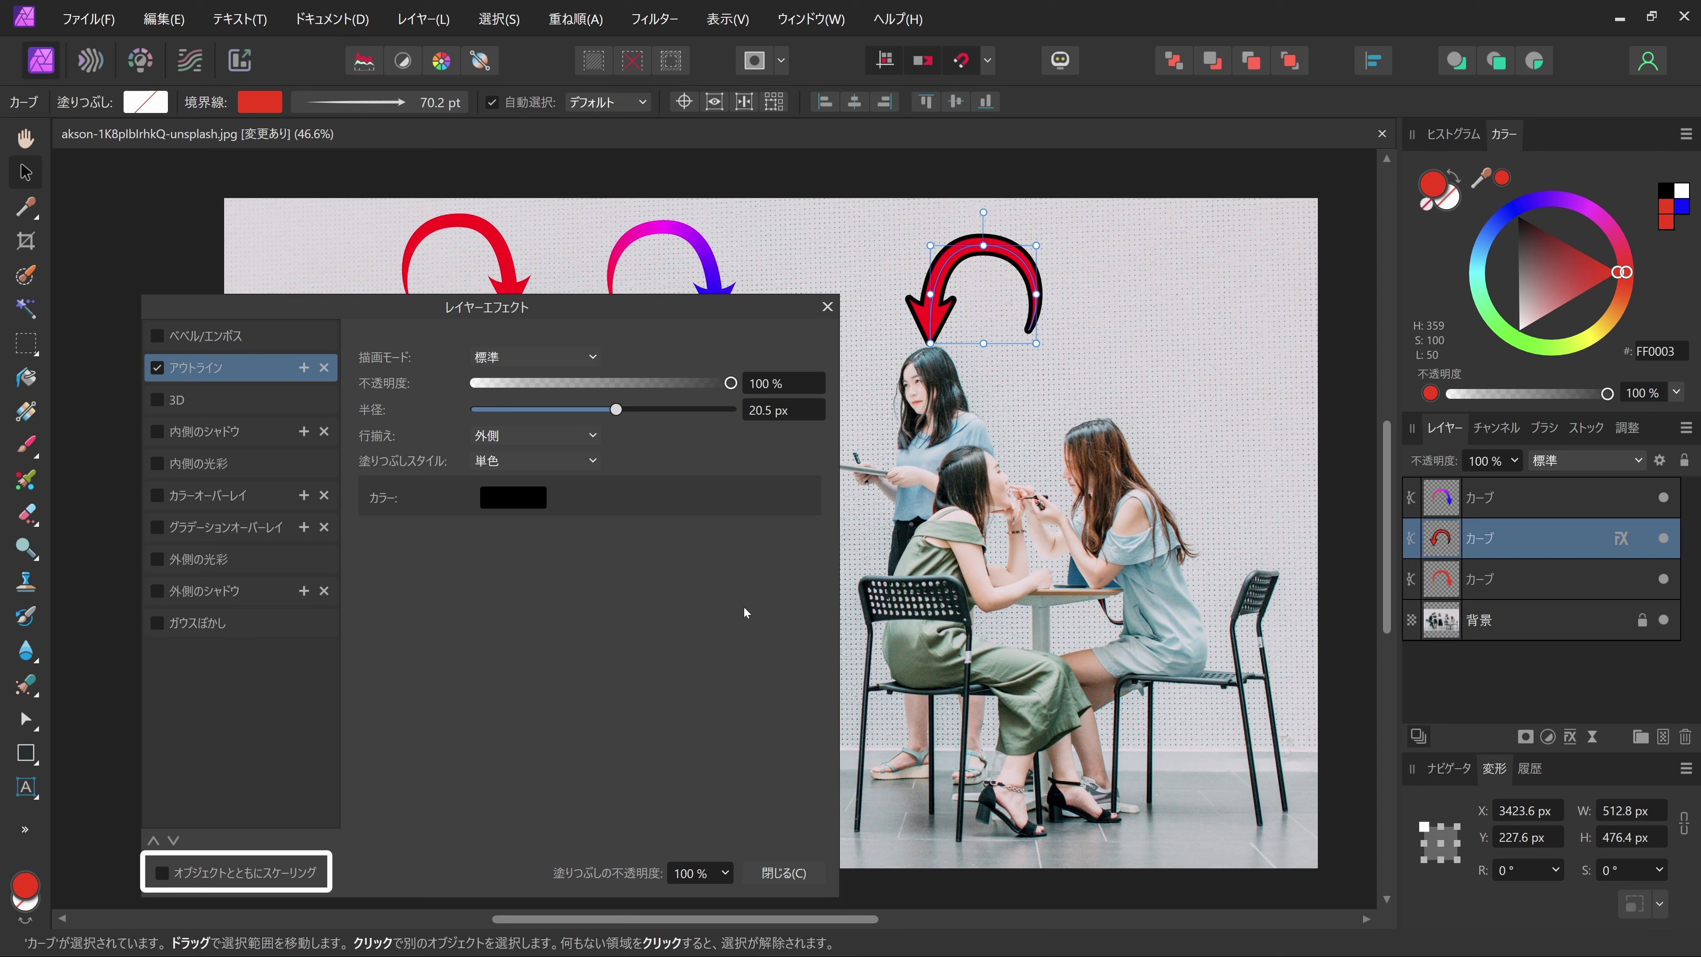
pyautogui.click(160, 872)
pyautogui.press('Tab')
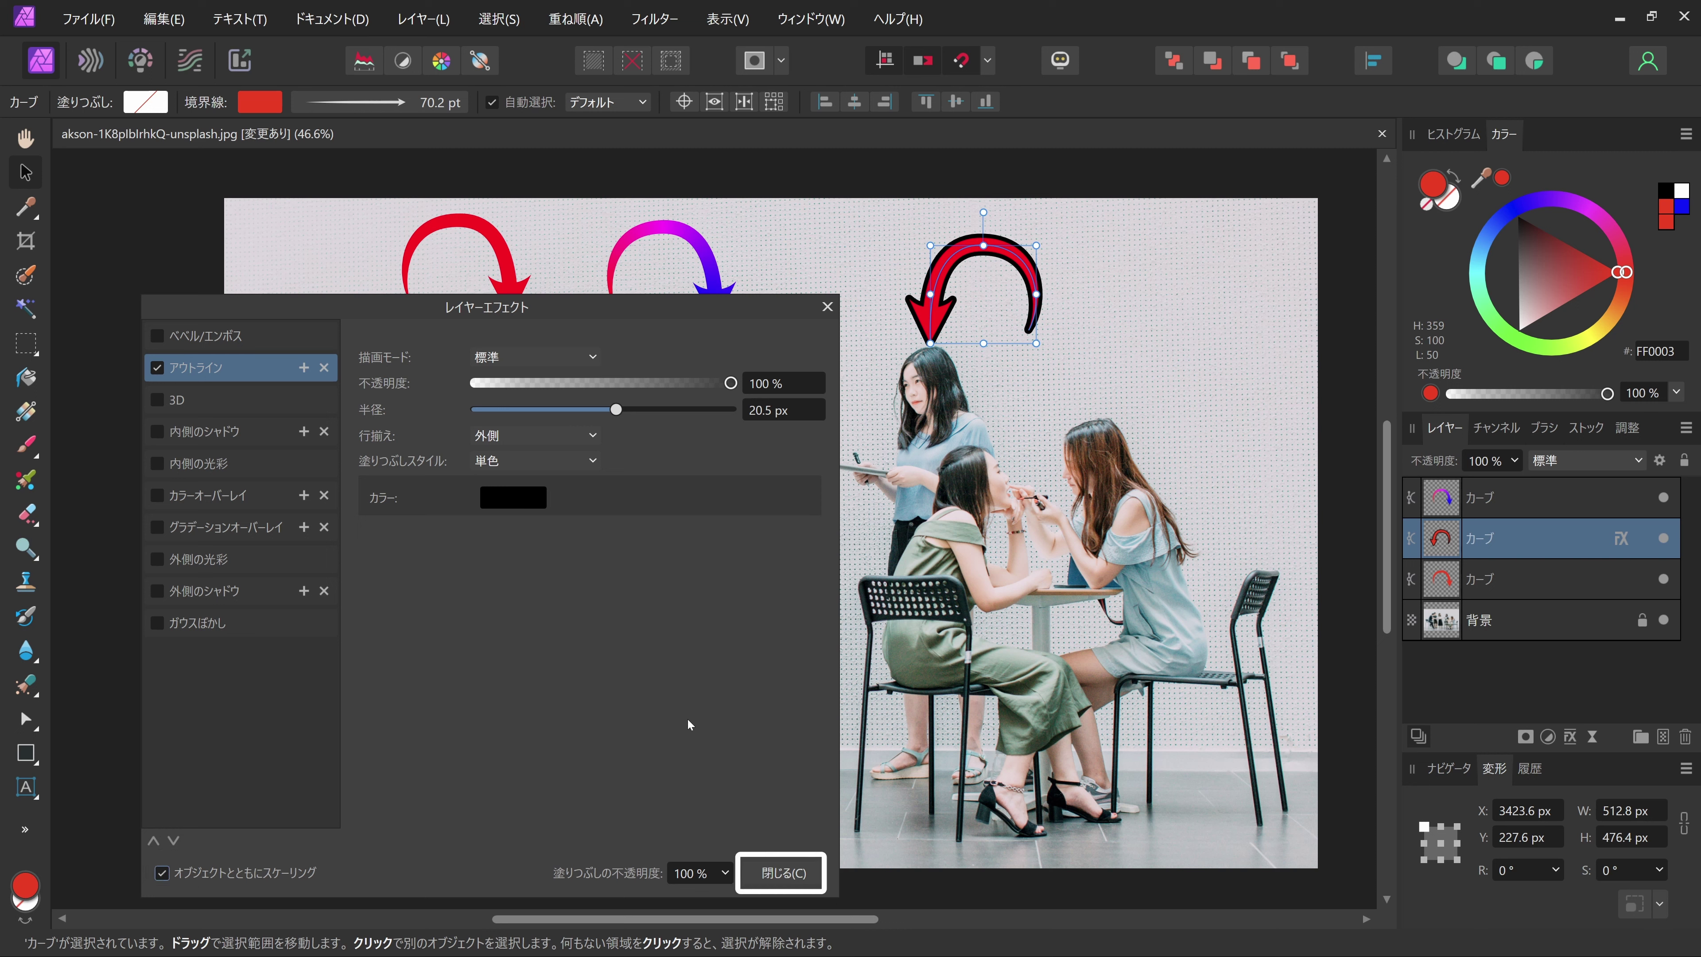
pyautogui.click(786, 872)
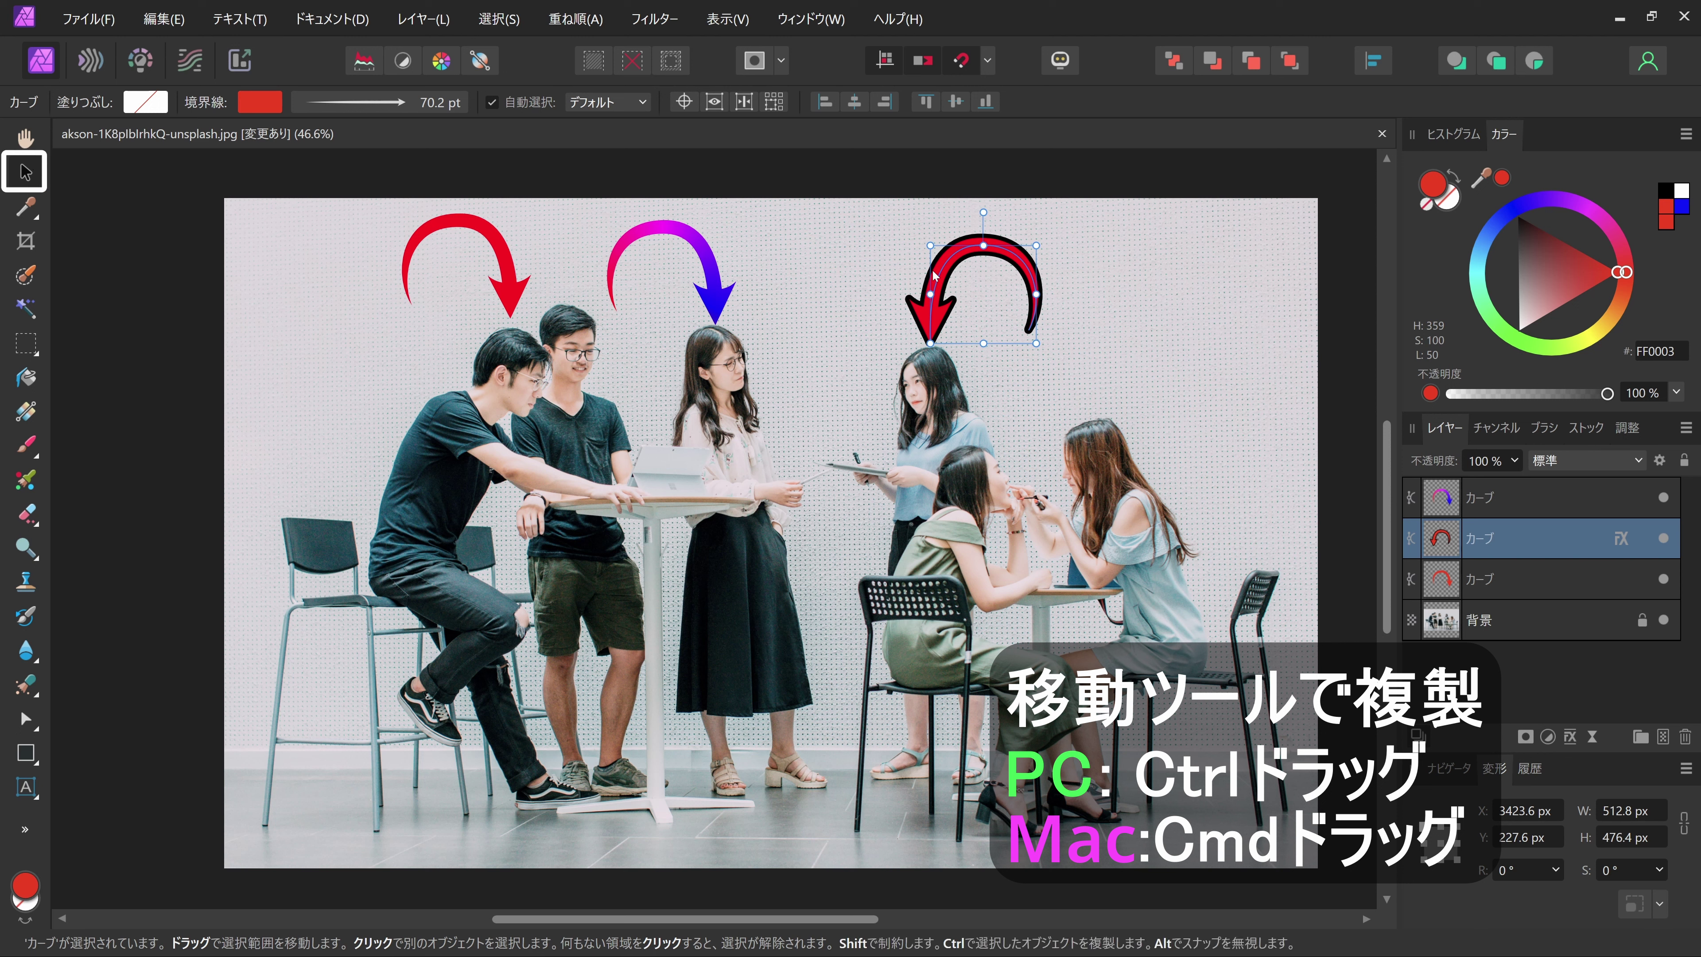
# Duplicate the black-outlined red arrow twice, placing both copies above the seated woman at lower right.
pyautogui.moveTo(933, 275)
pyautogui.mouseDown()
pyautogui.moveTo(1093, 318)
pyautogui.moveTo(1104, 342)
pyautogui.mouseUp()
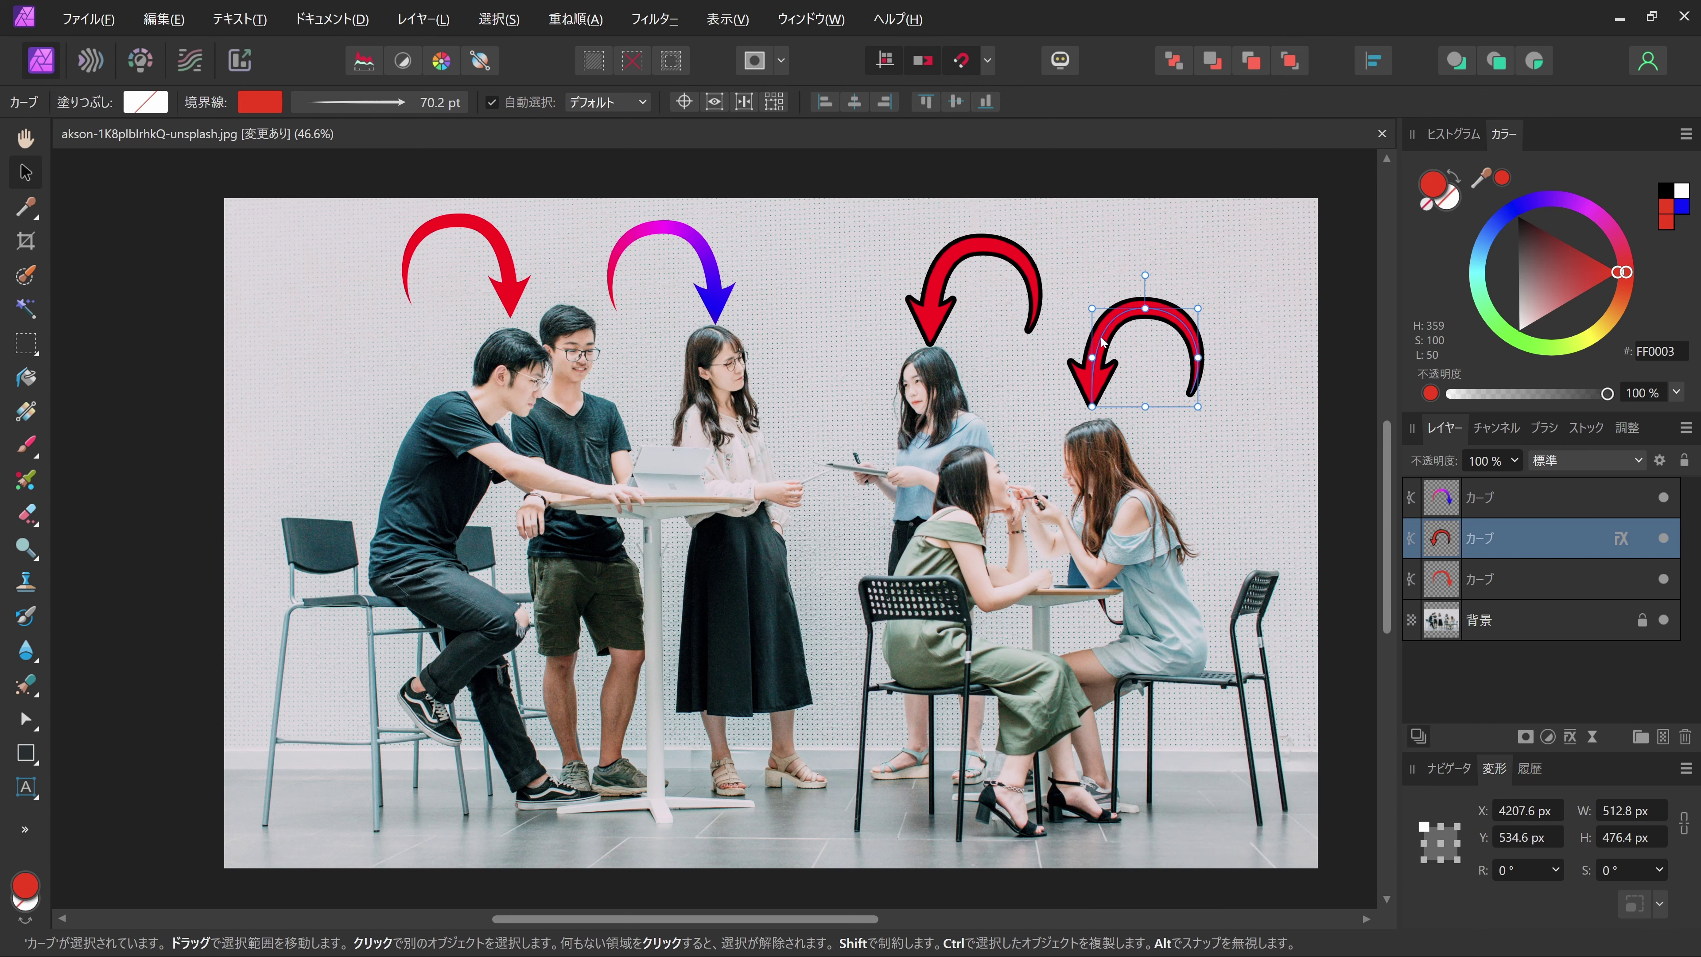
pyautogui.moveTo(1104, 342); pyautogui.dragTo(1101, 354)
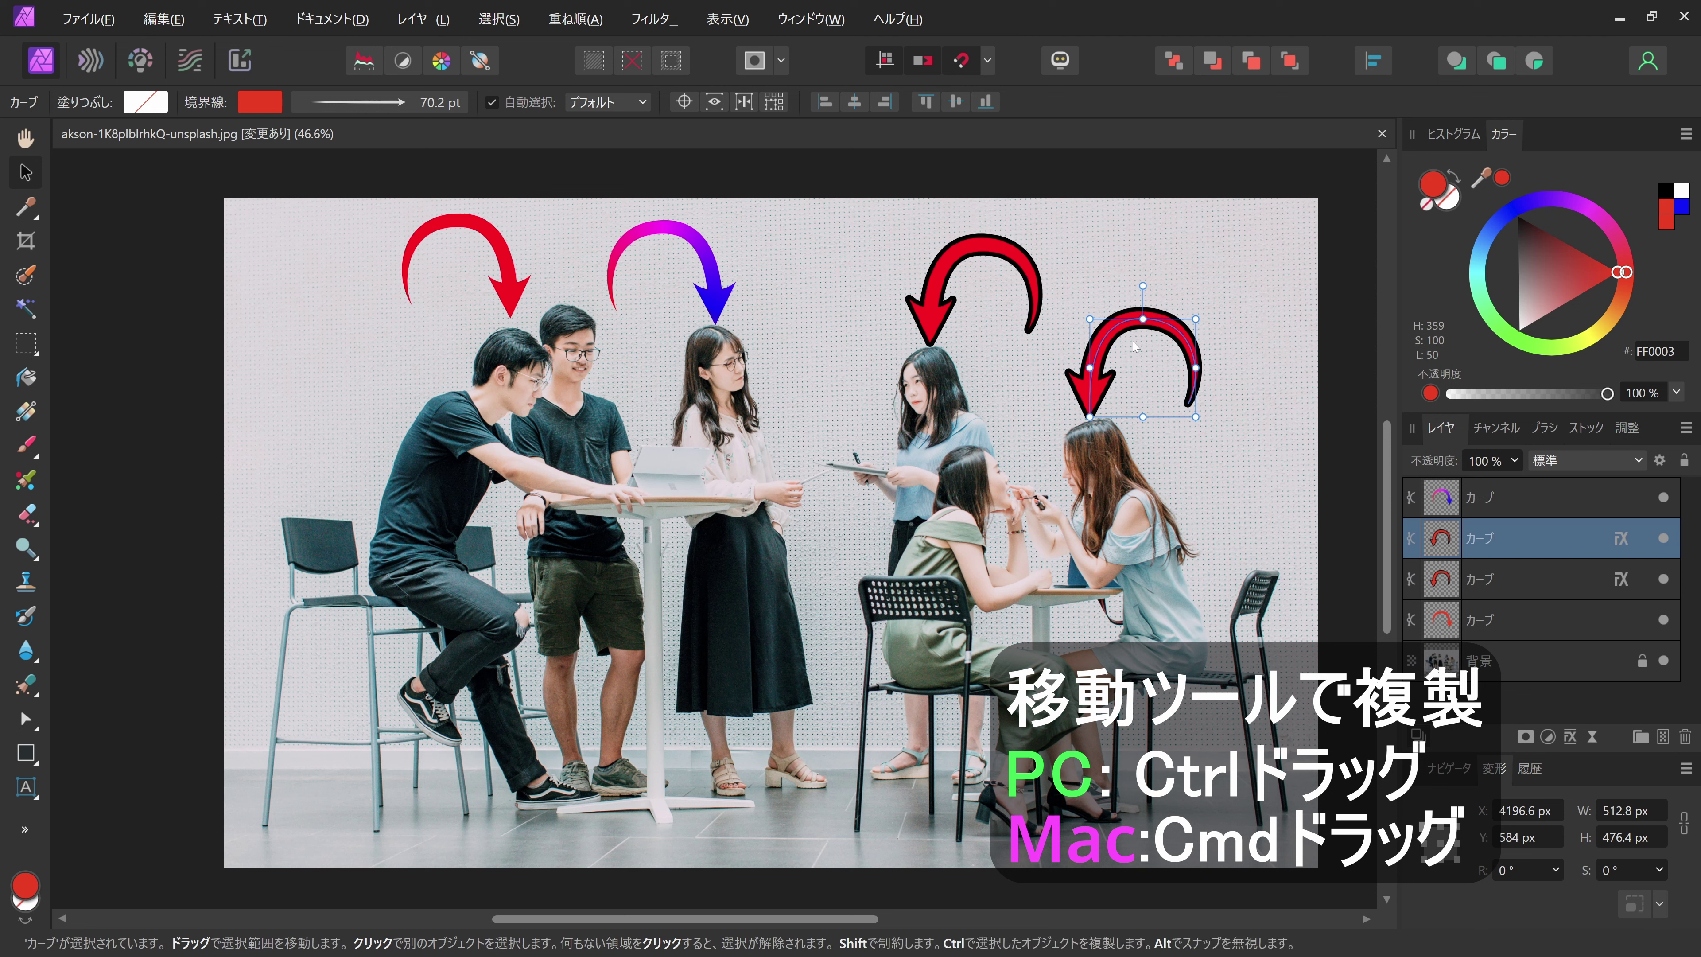
pyautogui.moveTo(1103, 335); pyautogui.dragTo(1166, 364)
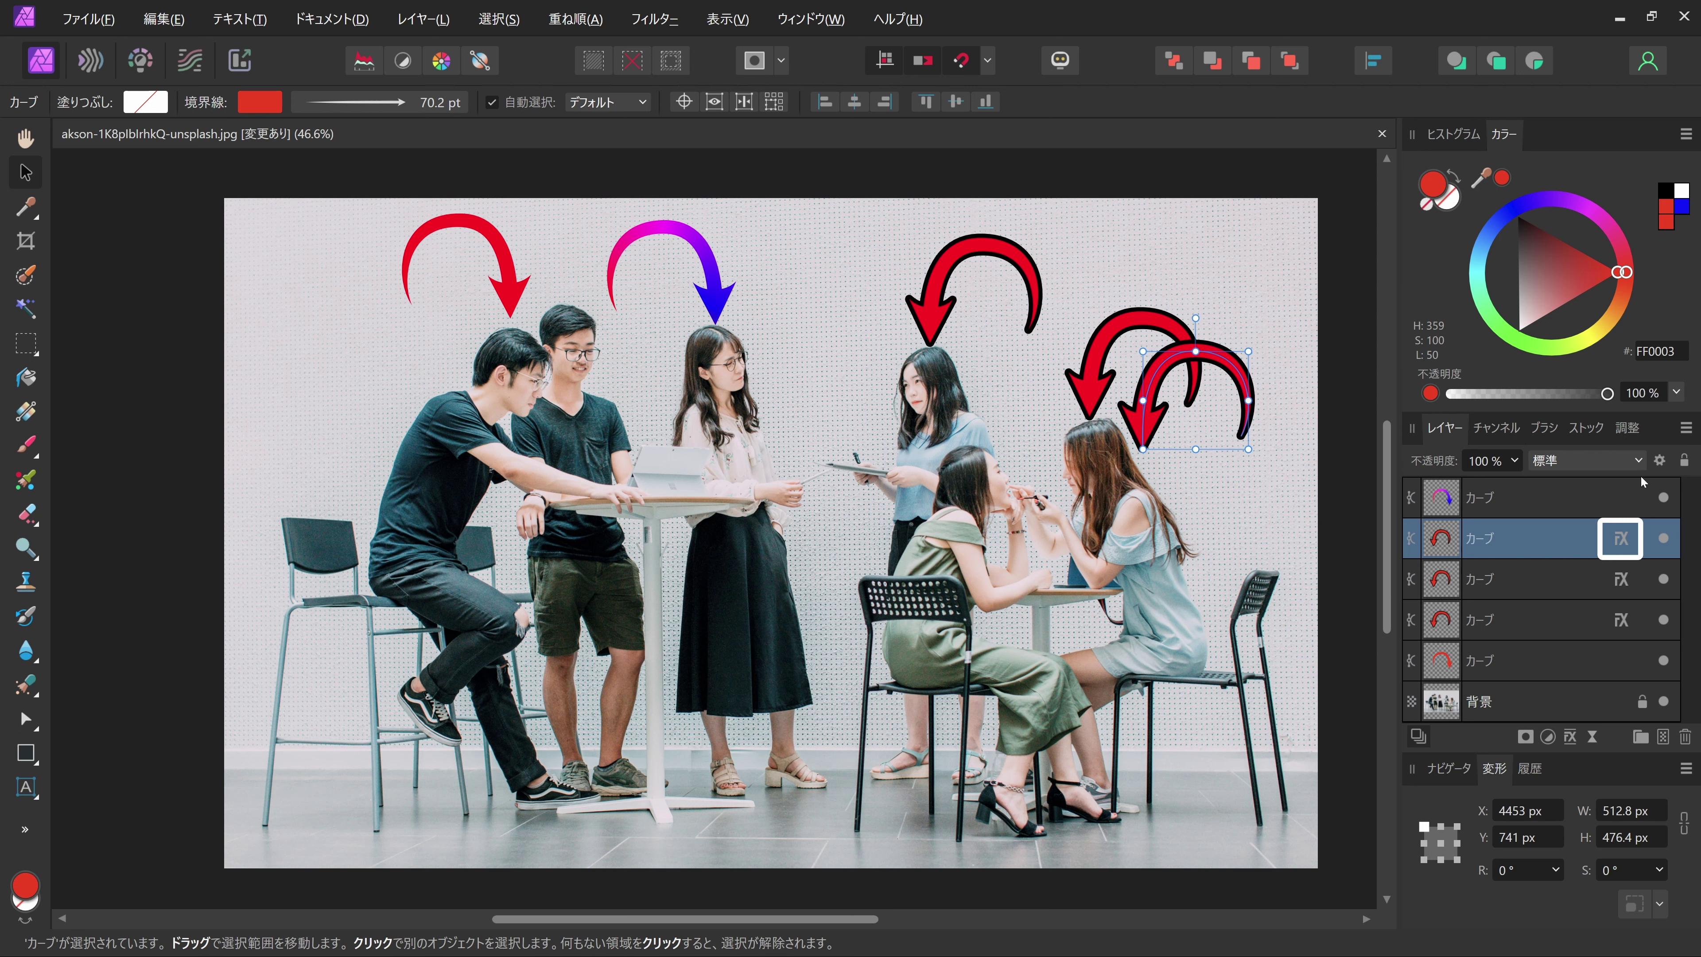
# Set the top arrow copy's Fill Opacity to 0% so only its black outline shows.
pyautogui.click(1626, 544)
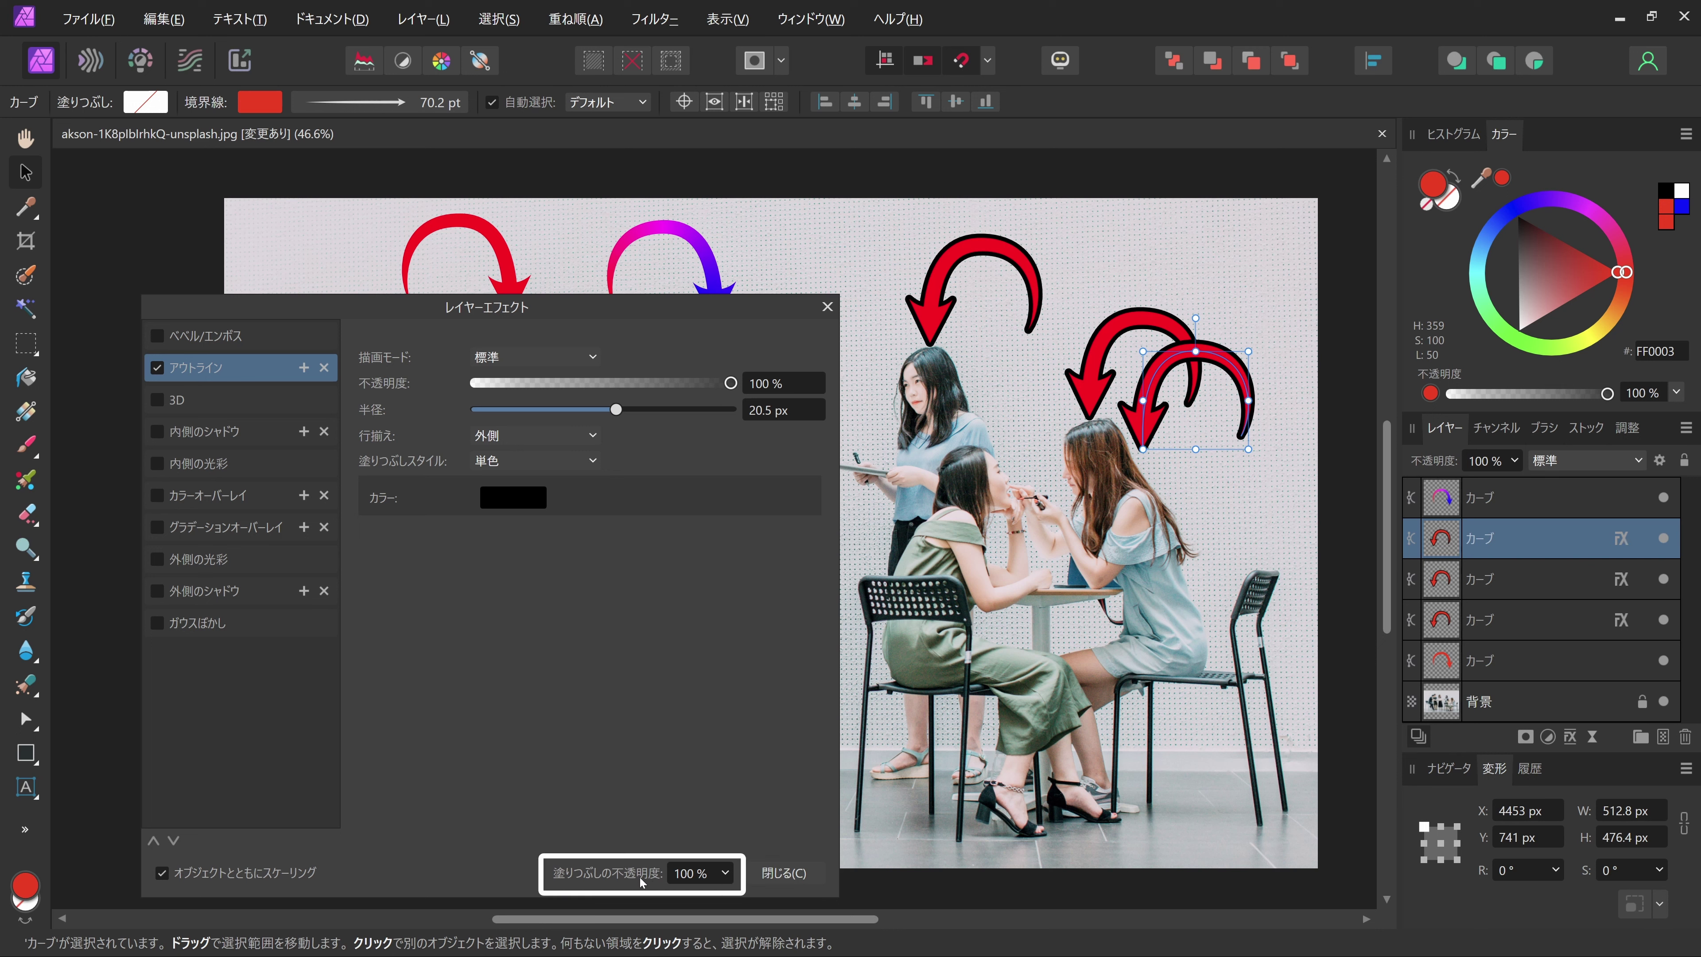
pyautogui.click(702, 881)
pyautogui.click(725, 873)
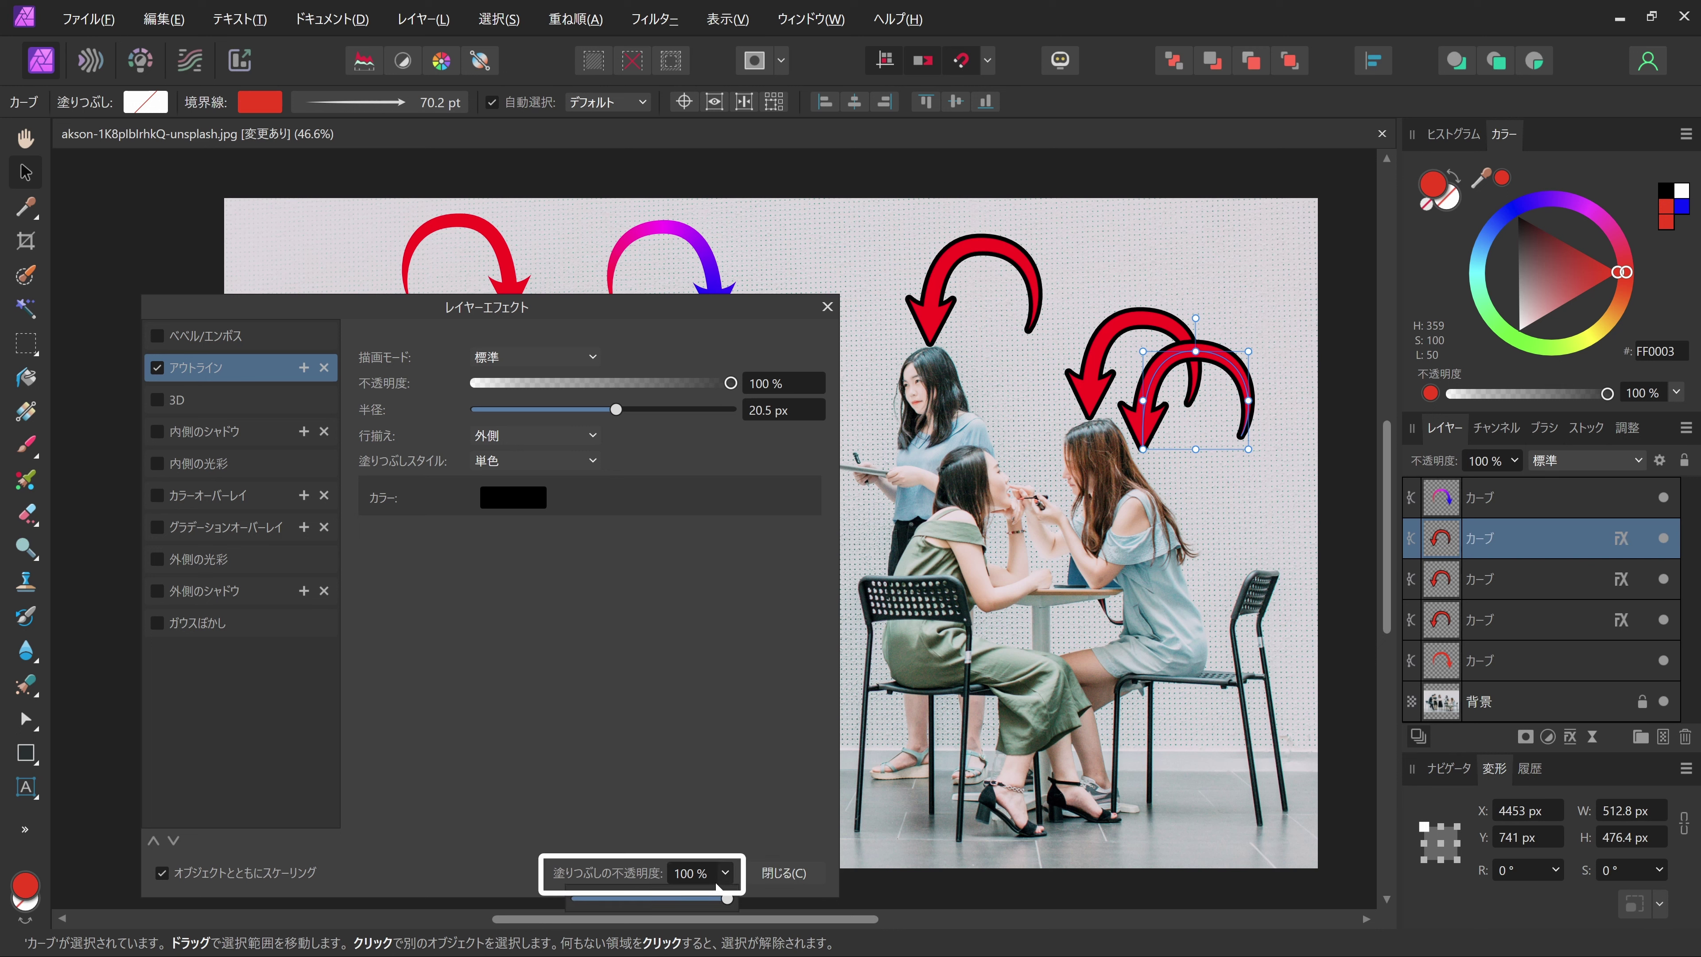
pyautogui.moveTo(729, 898); pyautogui.dragTo(556, 904)
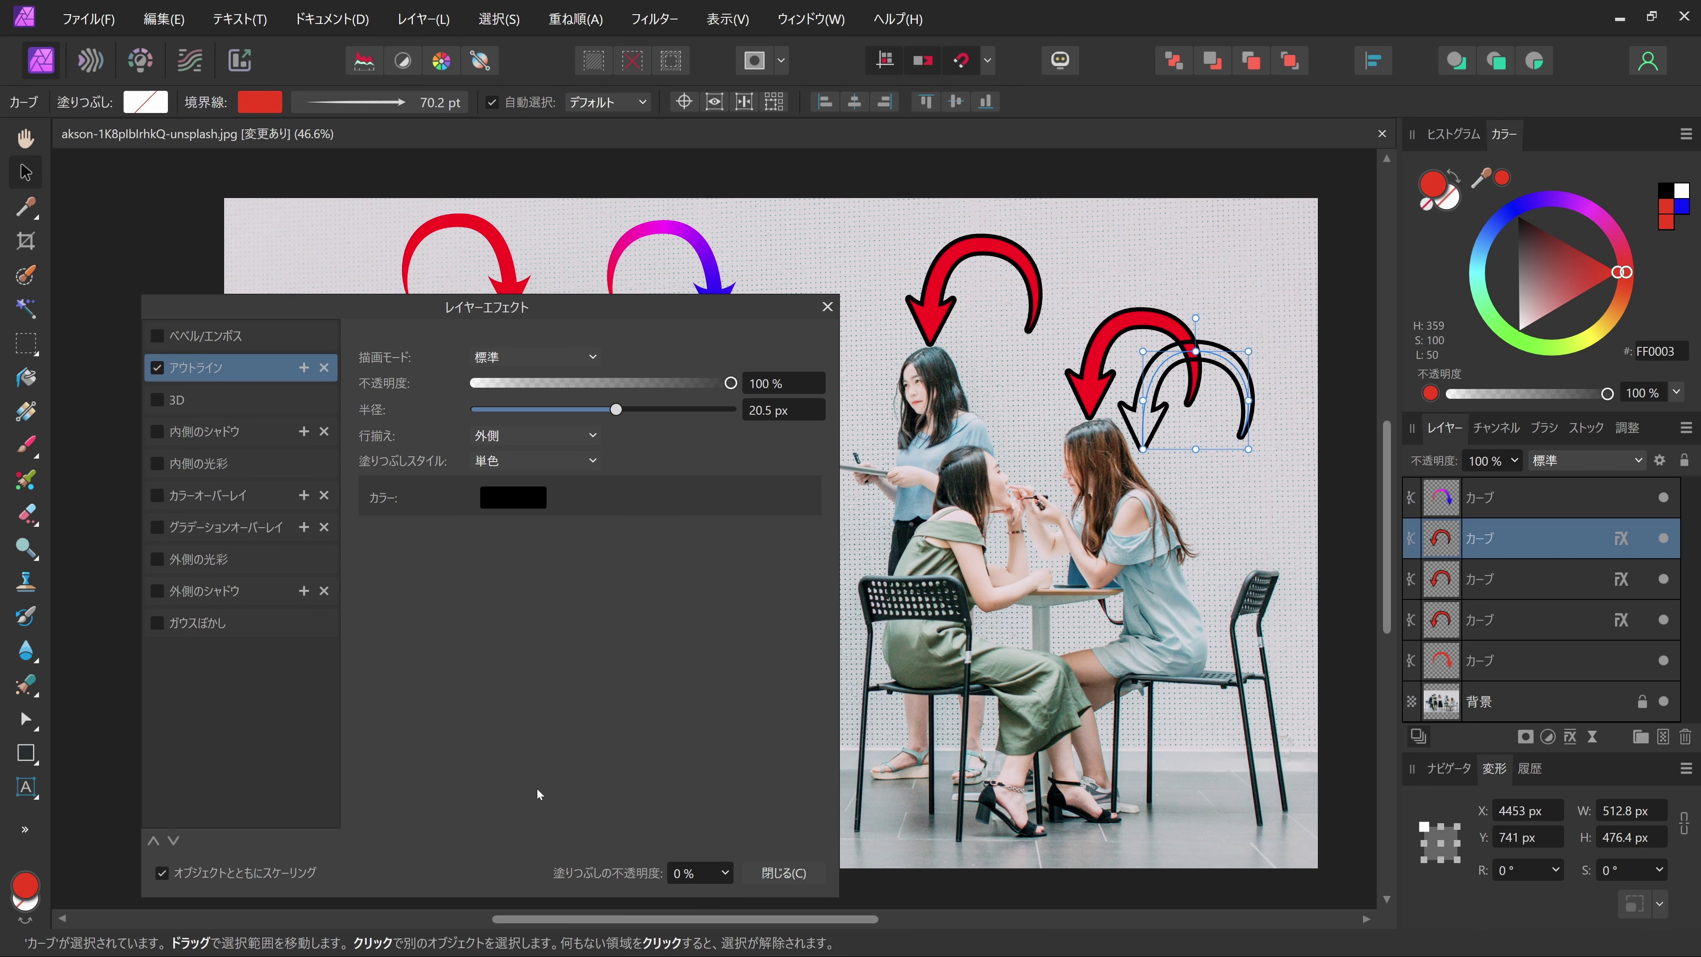
pyautogui.press('Tab')
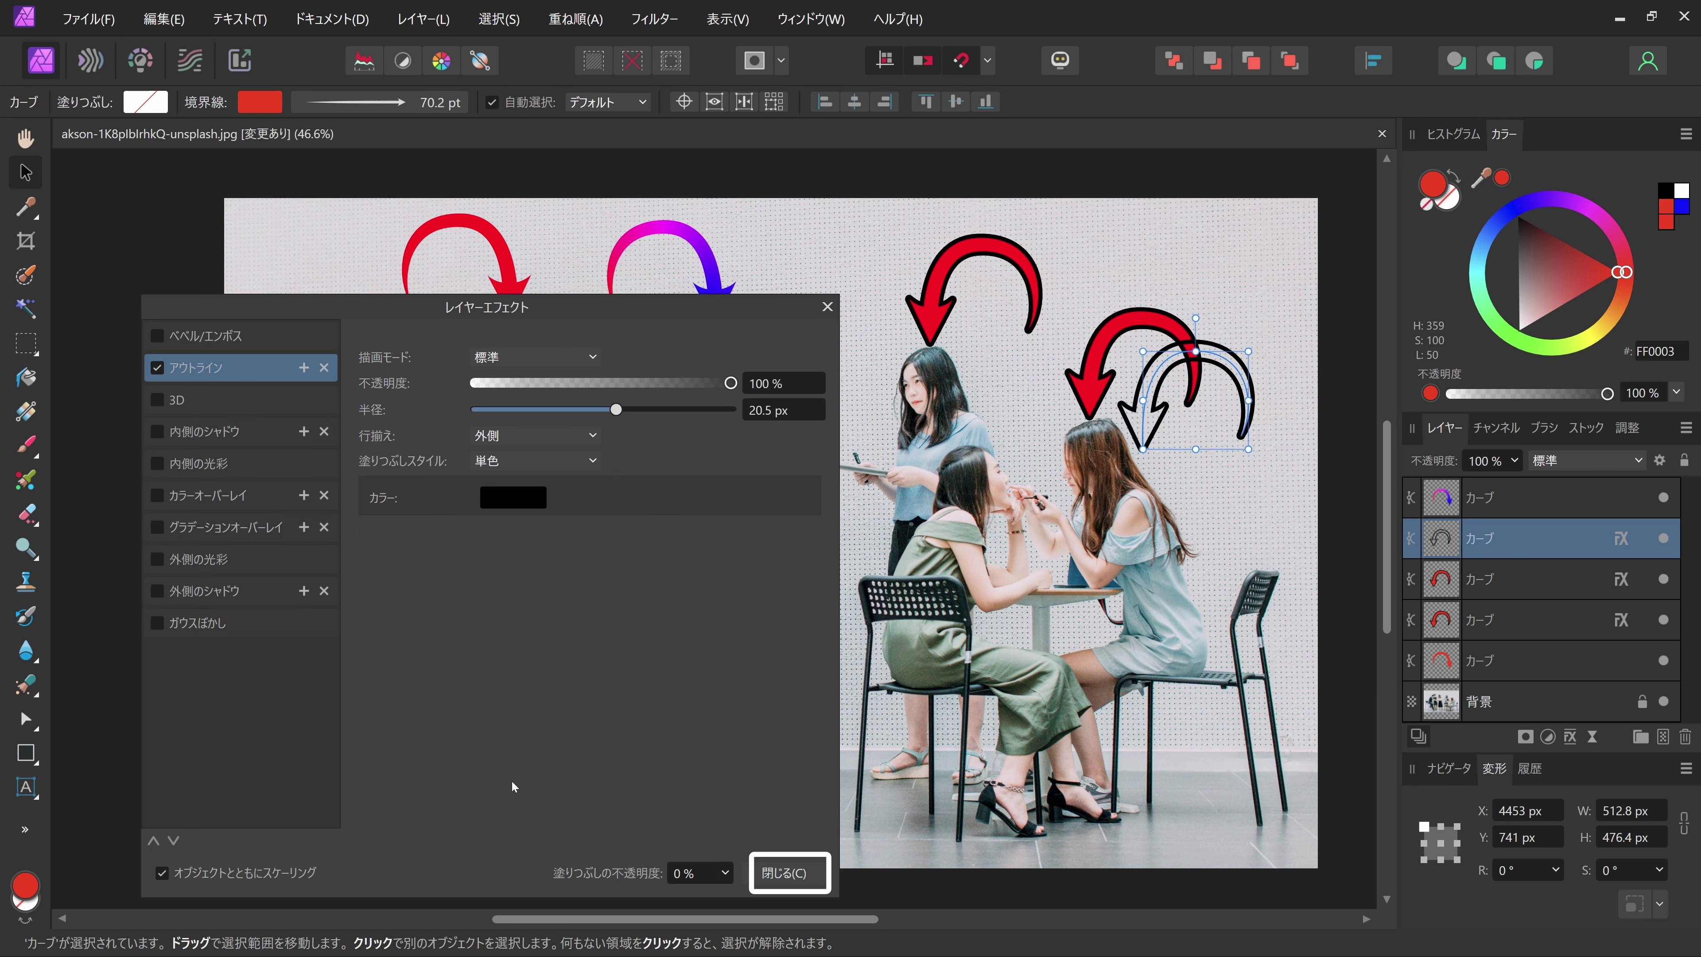
pyautogui.press('Return')
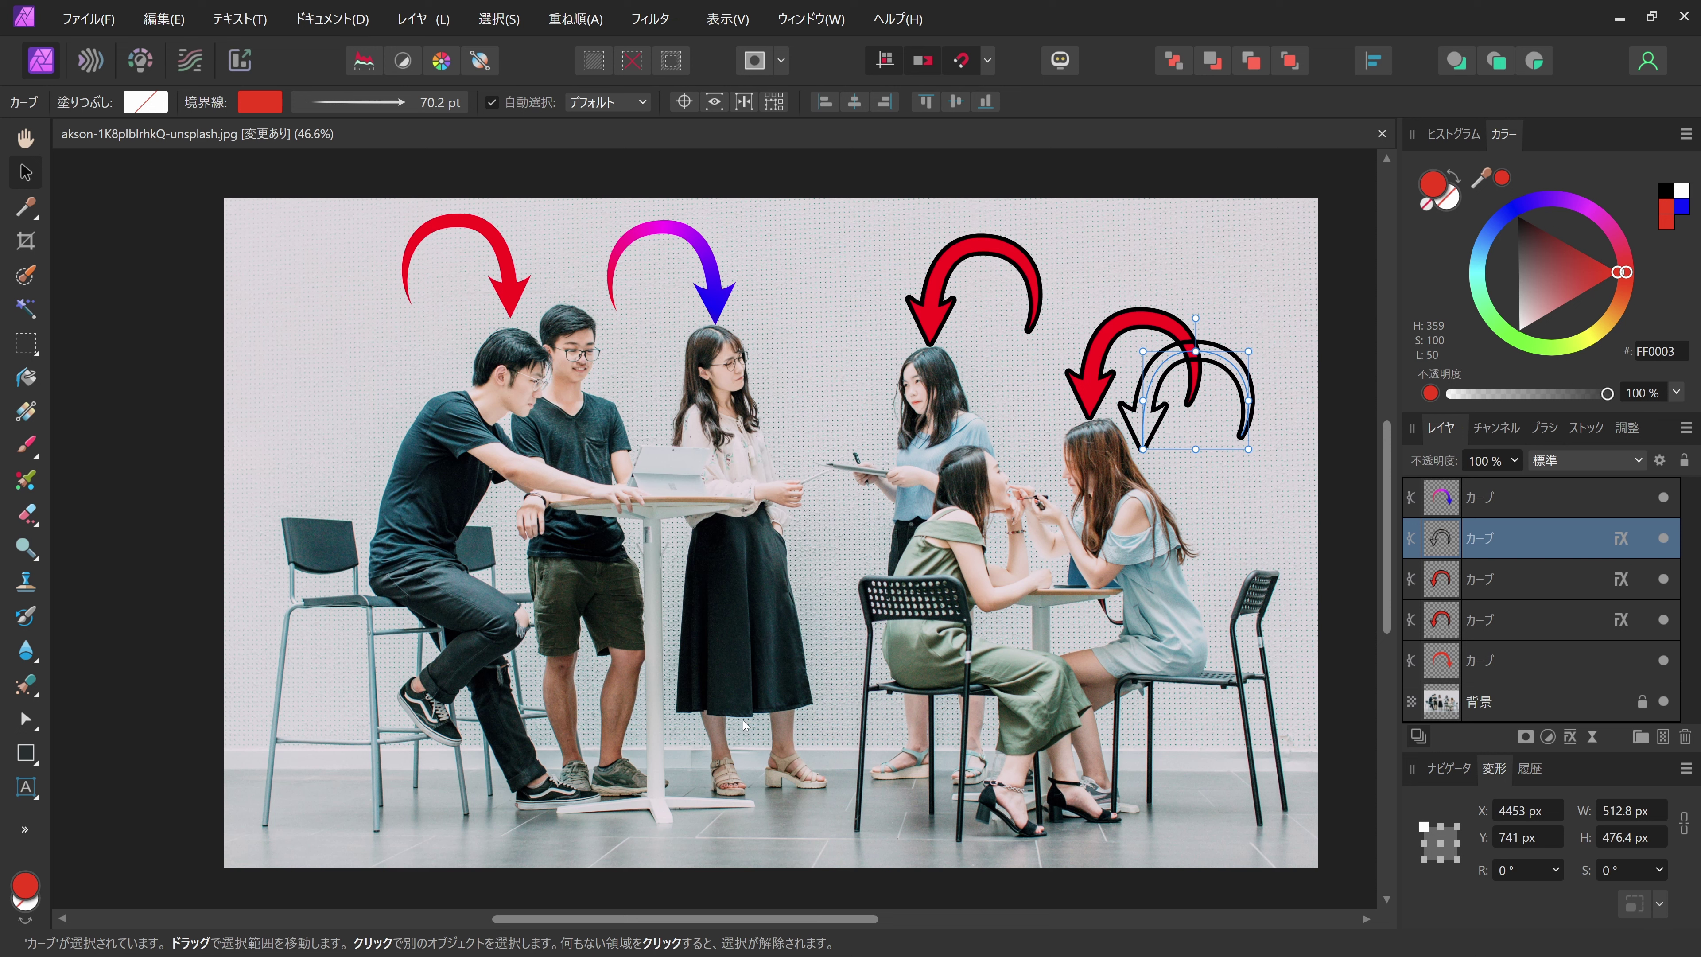
# Remove the Outline effect from the other arrow copy, leaving it plain red.
pyautogui.click(1077, 395)
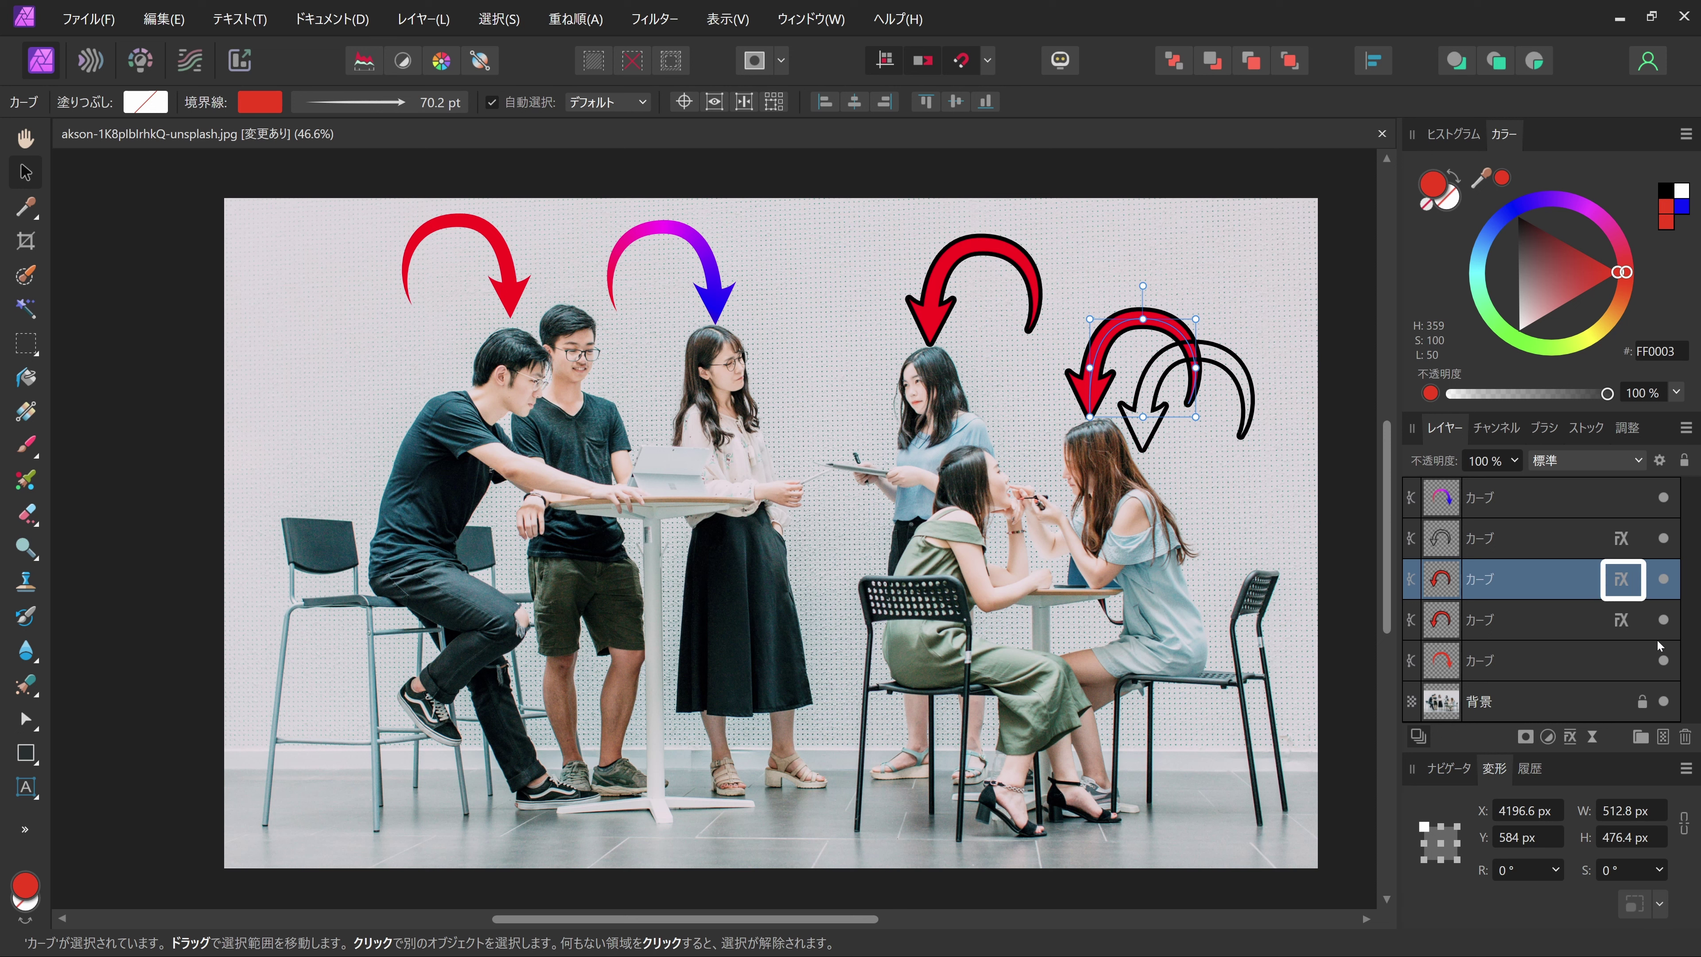
pyautogui.click(1622, 582)
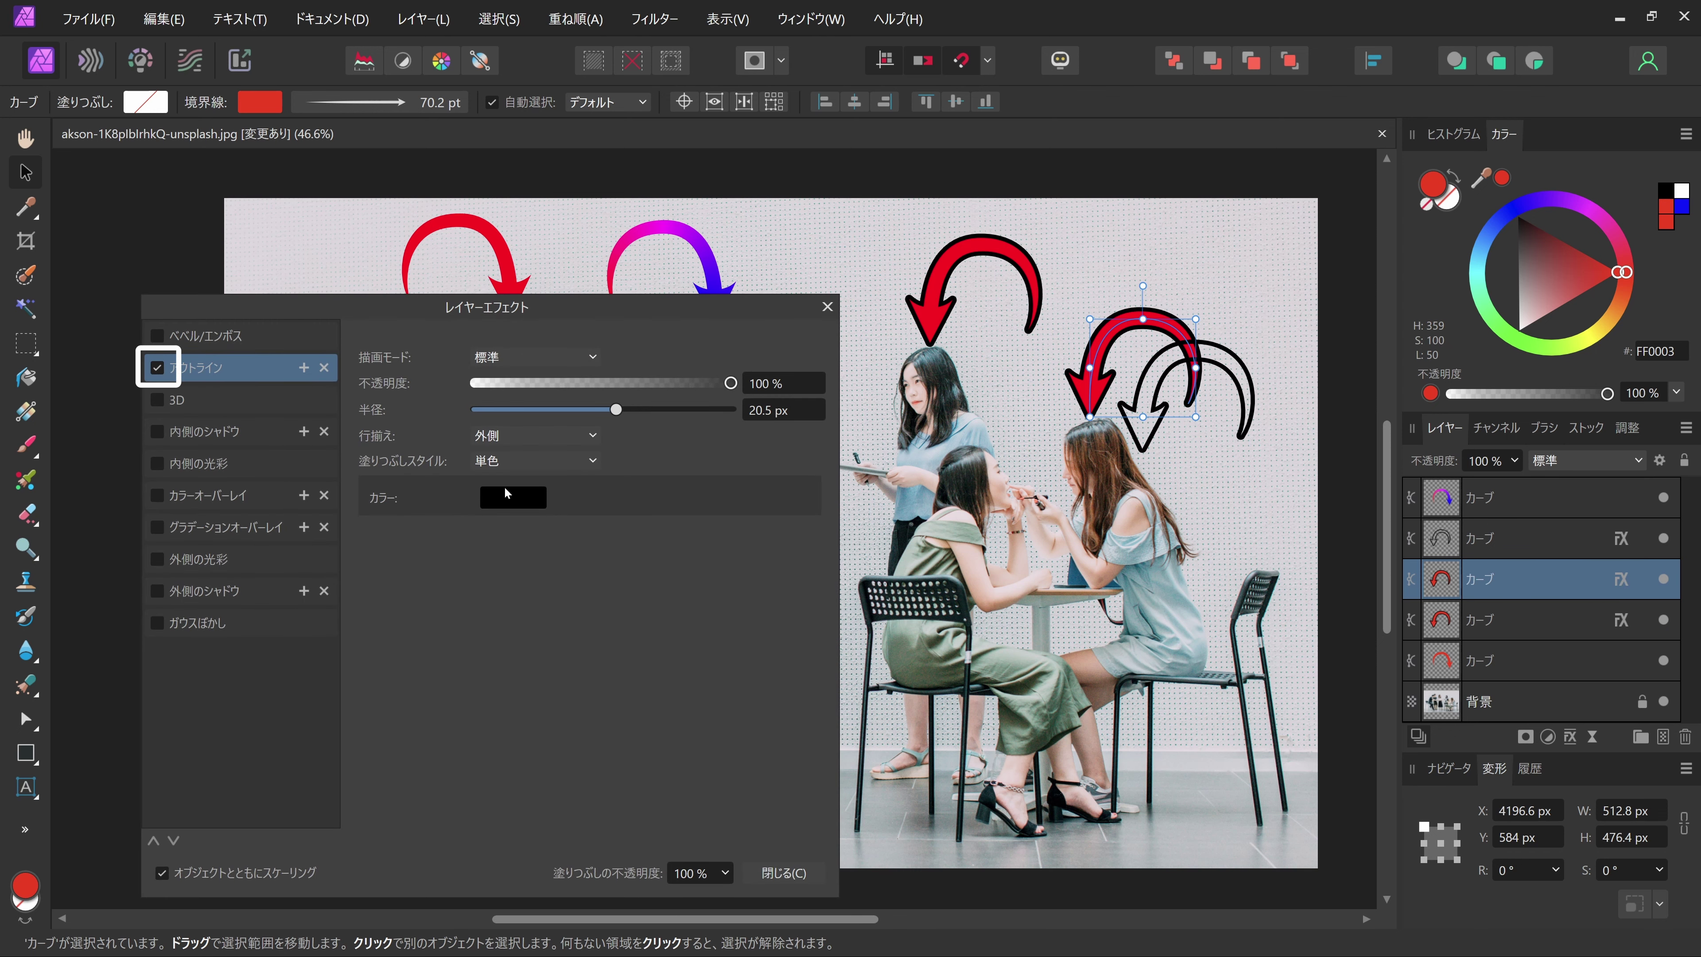
pyautogui.click(156, 368)
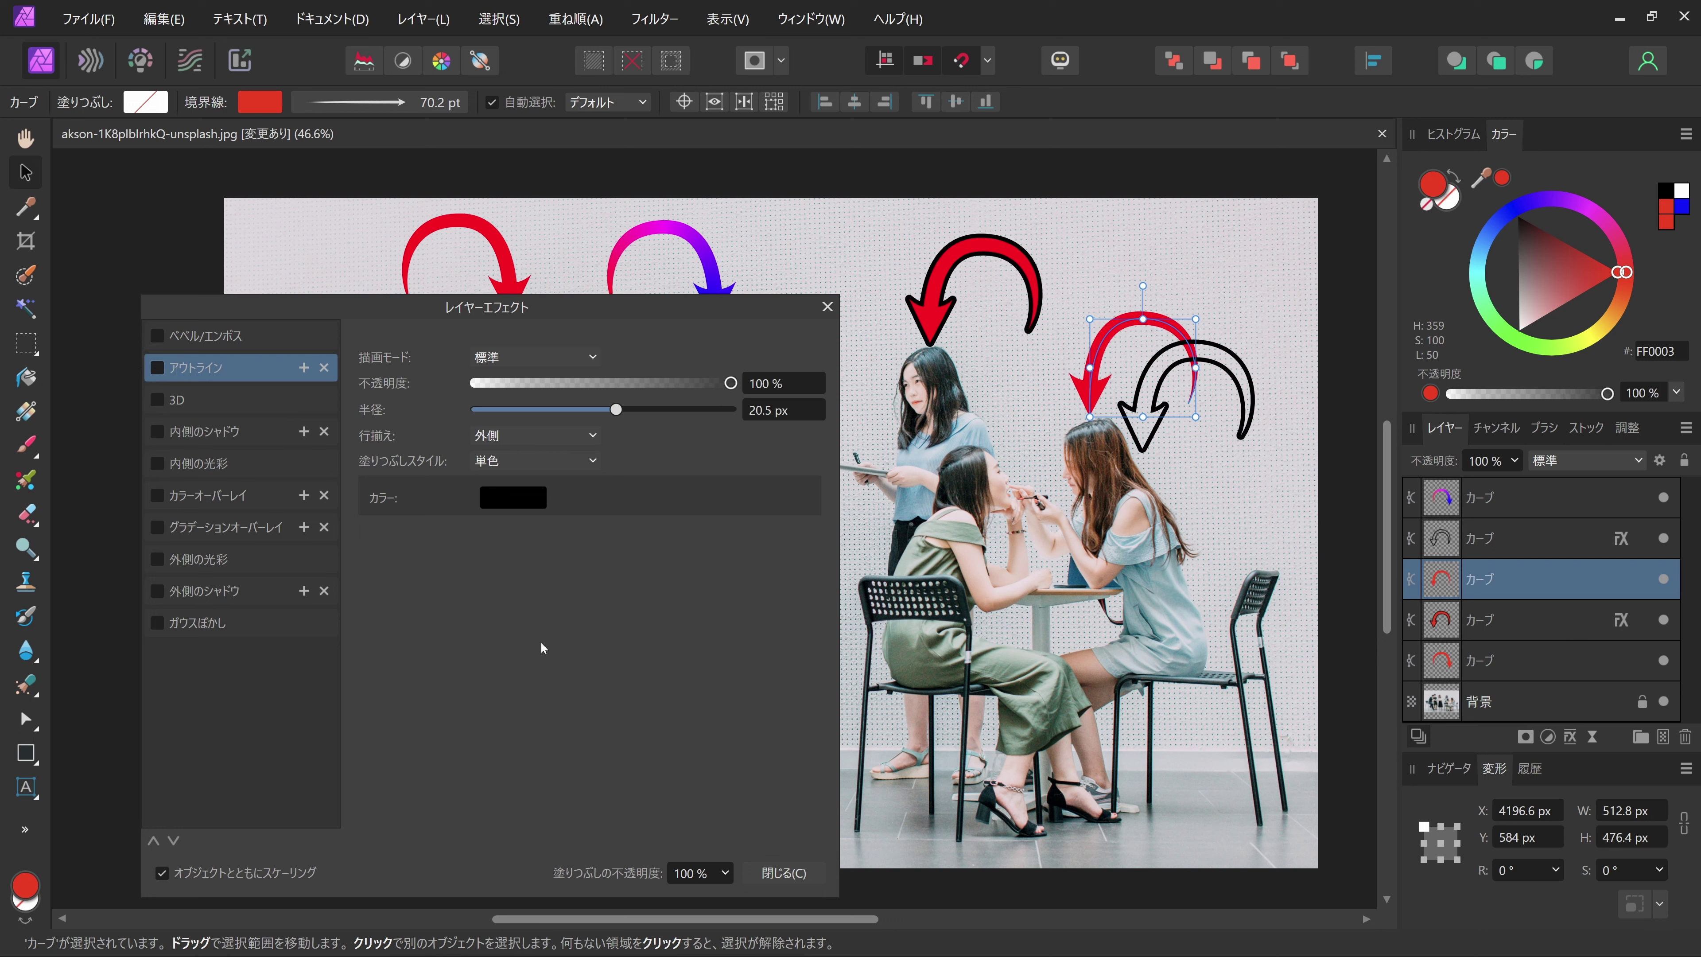
pyautogui.press('Tab')
pyautogui.click(787, 871)
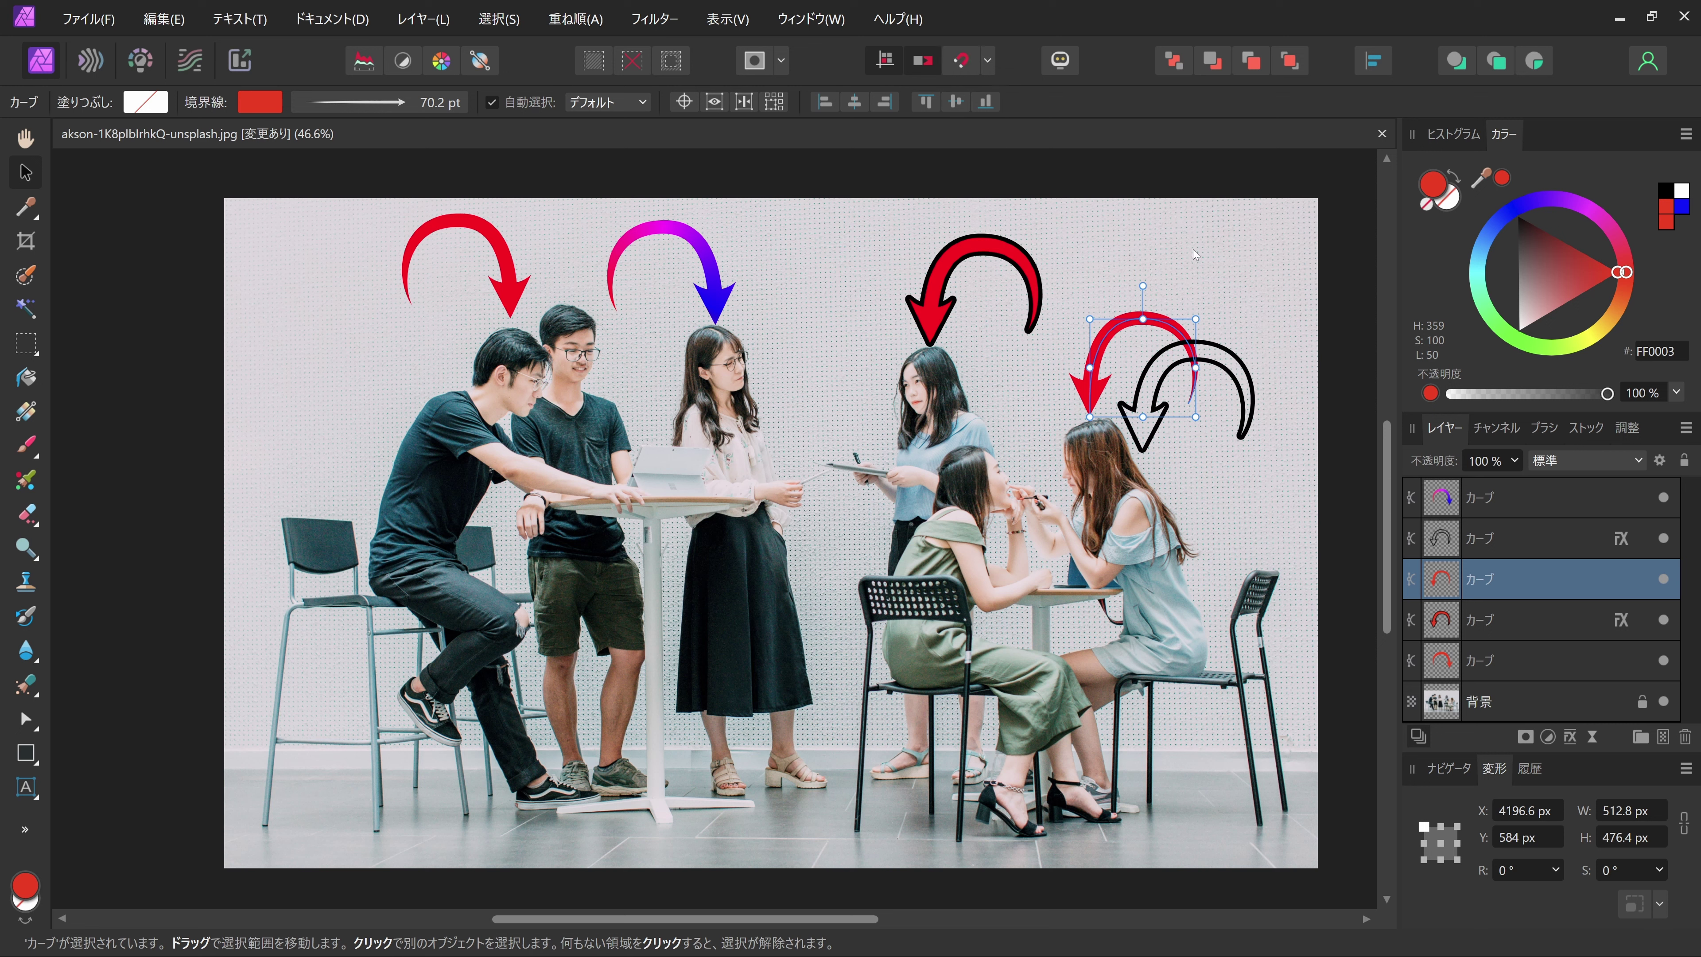
# Lay the outline-only arrow over the plain red arrow, group both, and nudge the group slightly.
pyautogui.moveTo(1223, 344); pyautogui.dragTo(1176, 319)
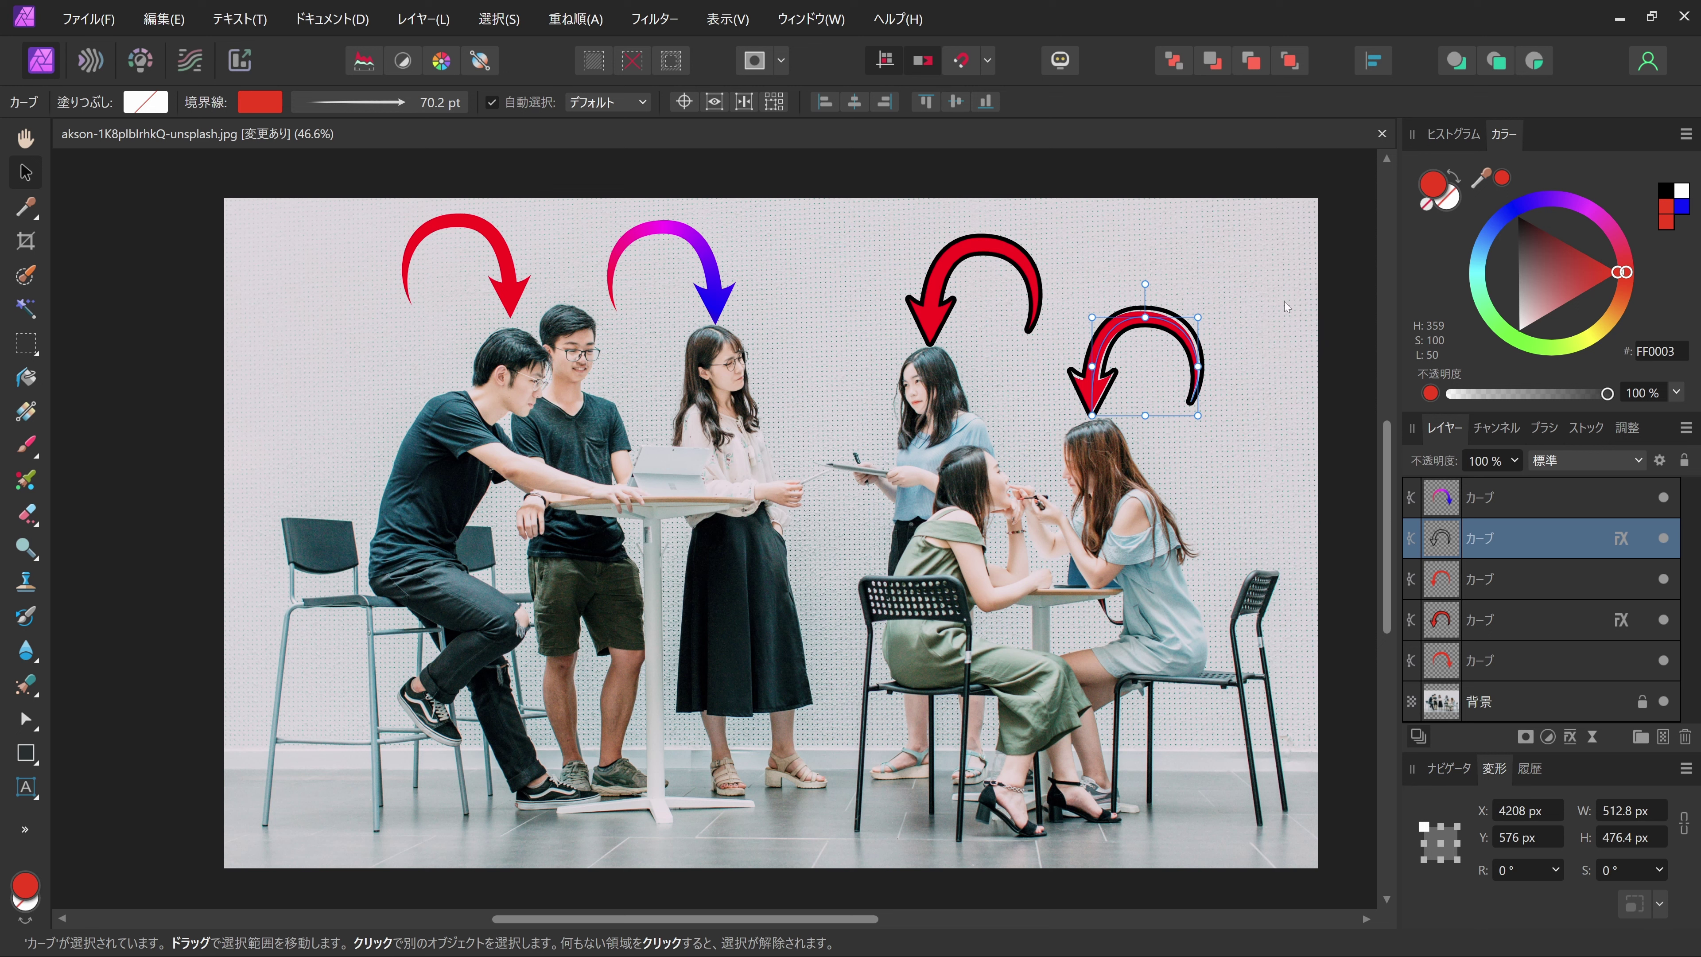
pyautogui.moveTo(1259, 250); pyautogui.dragTo(1040, 516)
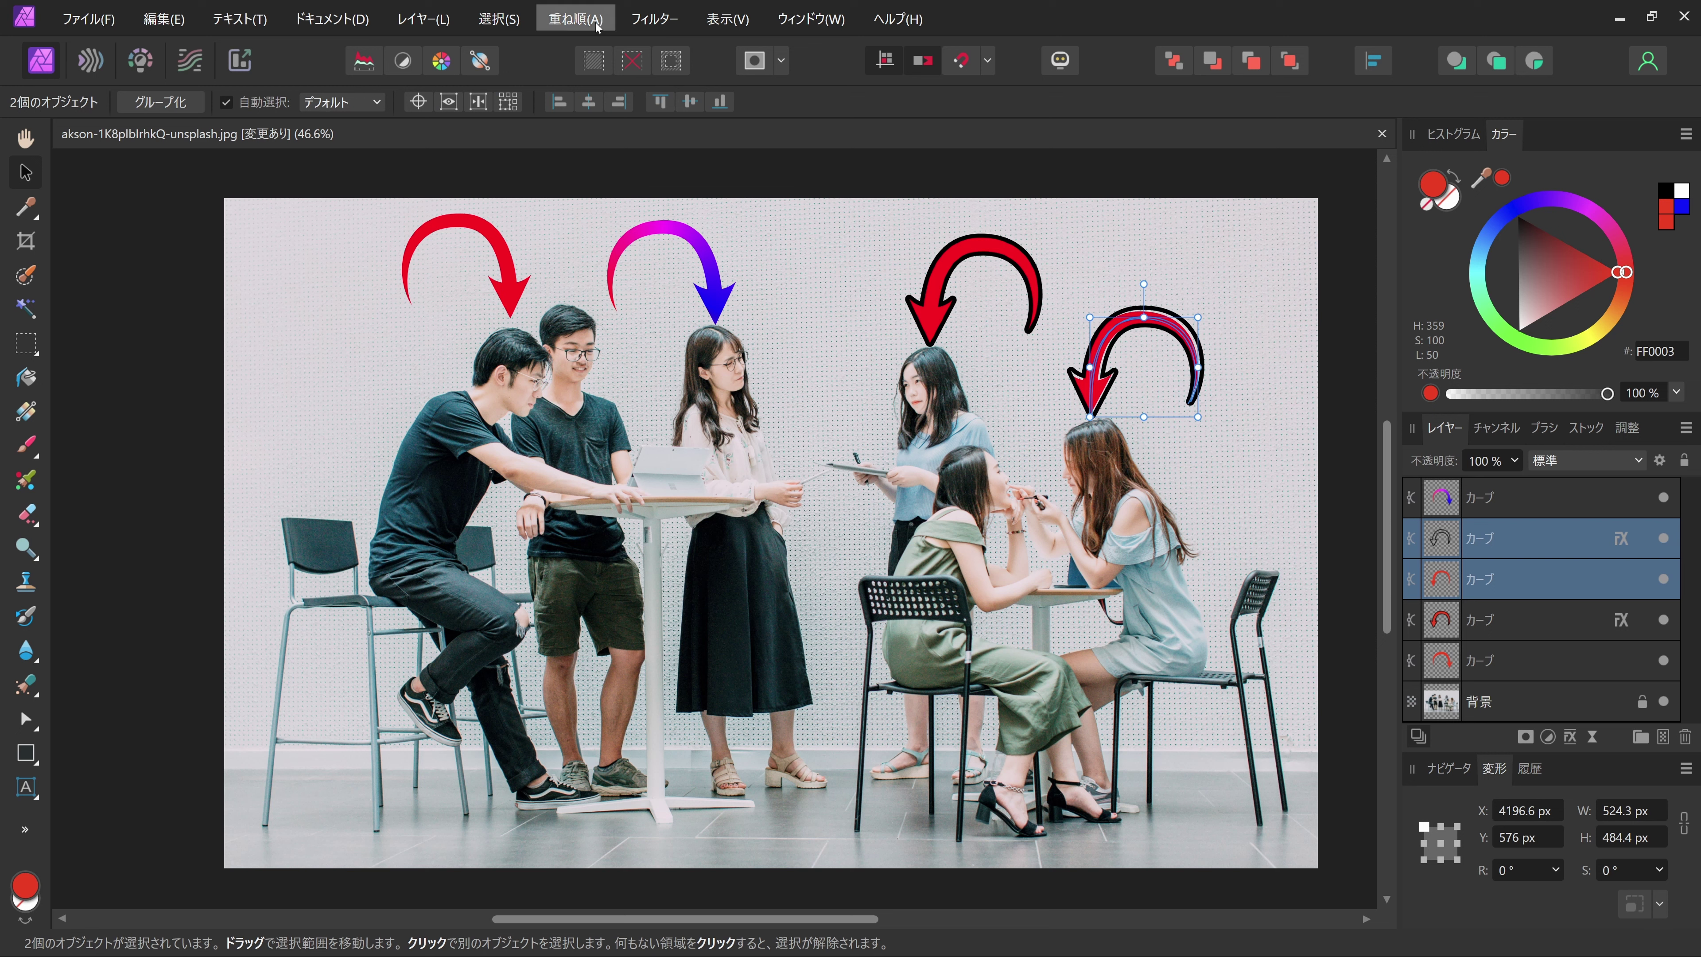
pyautogui.click(575, 19)
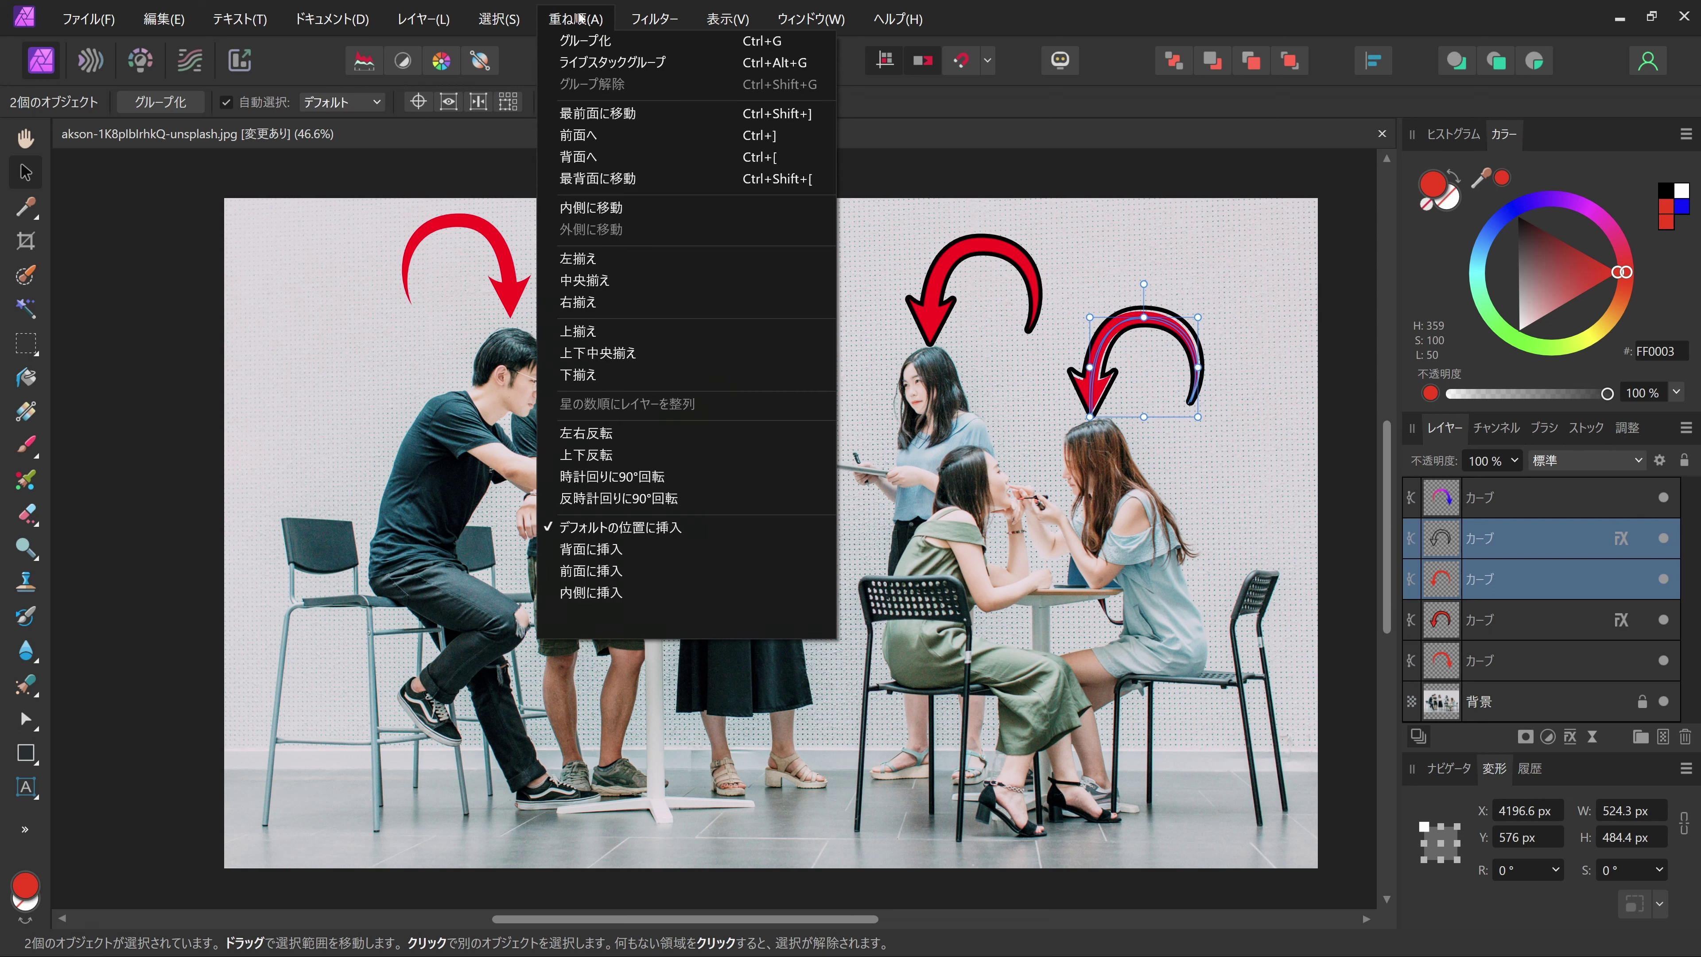
pyautogui.click(593, 42)
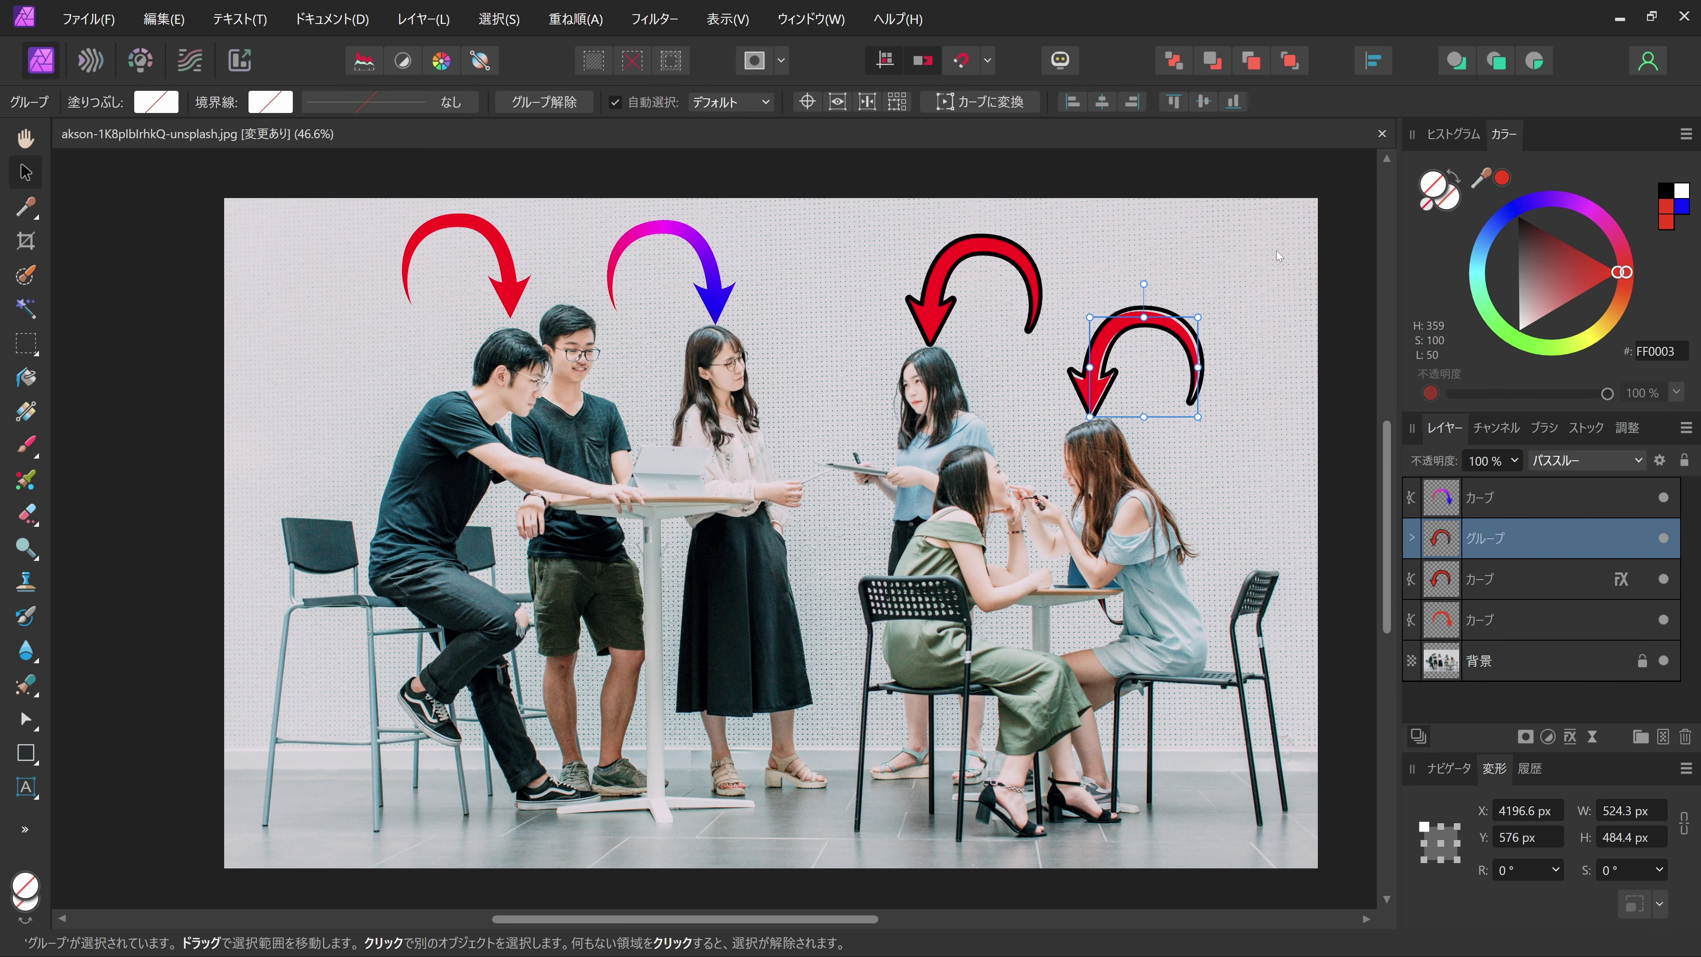
pyautogui.moveTo(1109, 336)
pyautogui.mouseDown()
pyautogui.moveTo(1114, 321)
pyautogui.moveTo(1183, 358)
pyautogui.moveTo(1115, 338)
pyautogui.mouseUp()
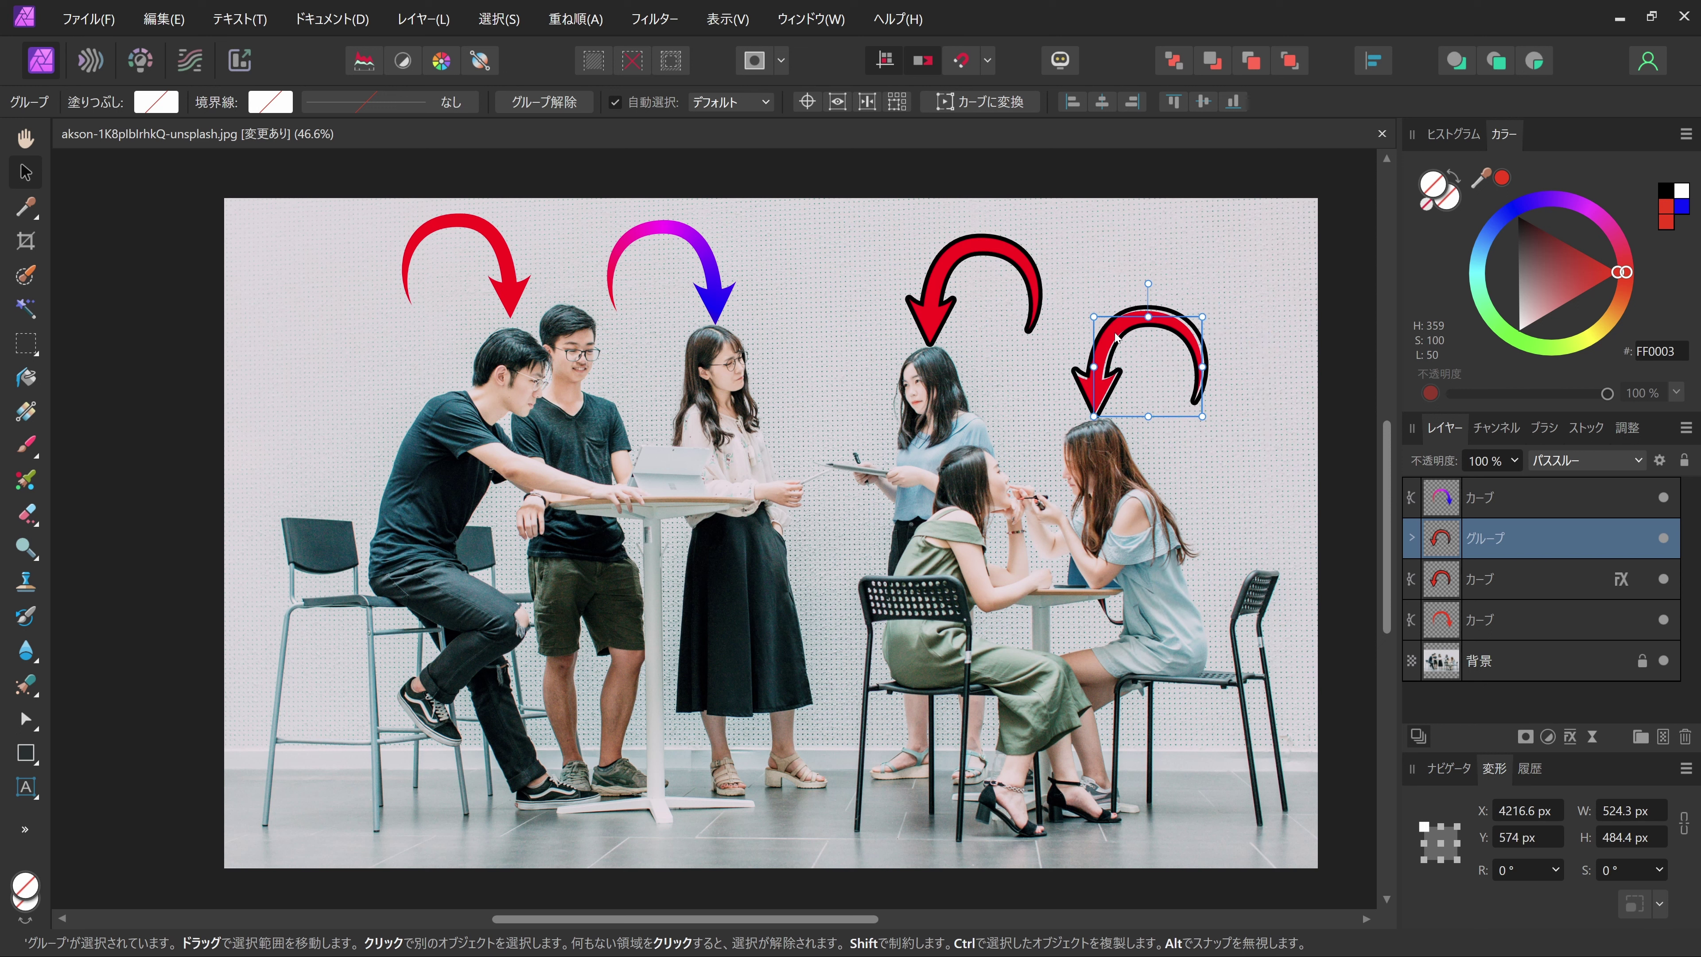